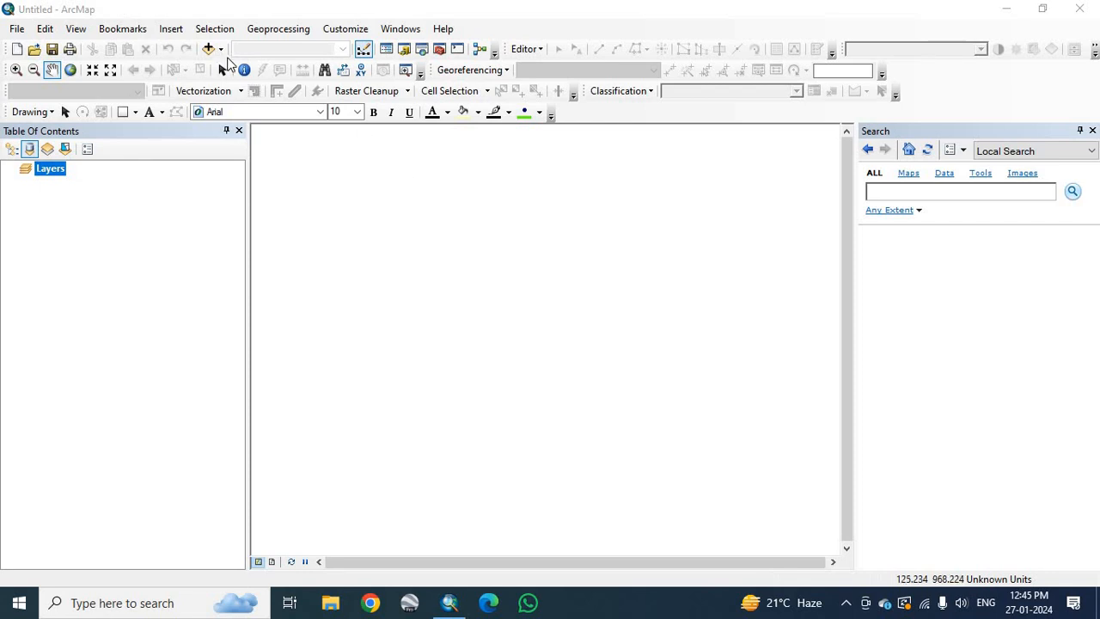
Search for "netcdf" and open the Make NetCDF Raster Layer tool
click(949, 194)
text(netcdf)
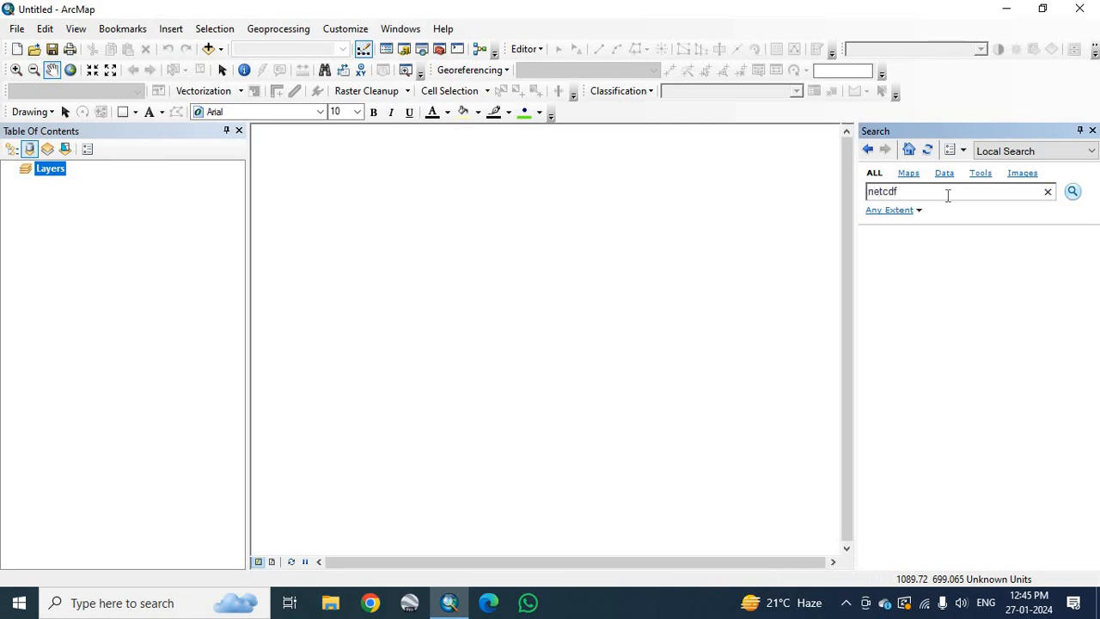
click(1073, 192)
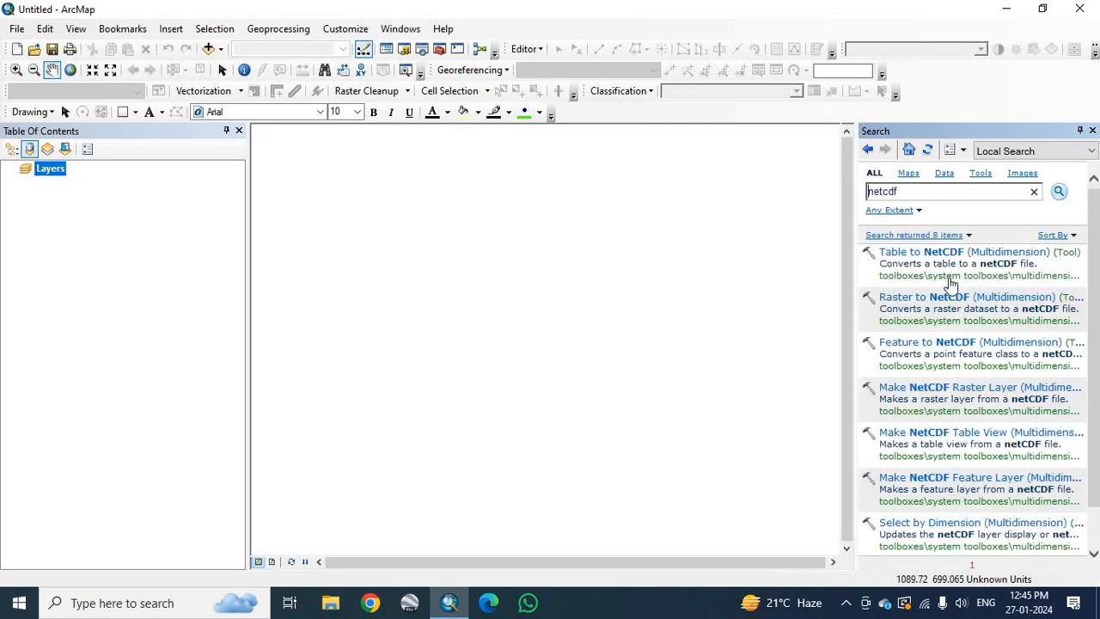
click(967, 388)
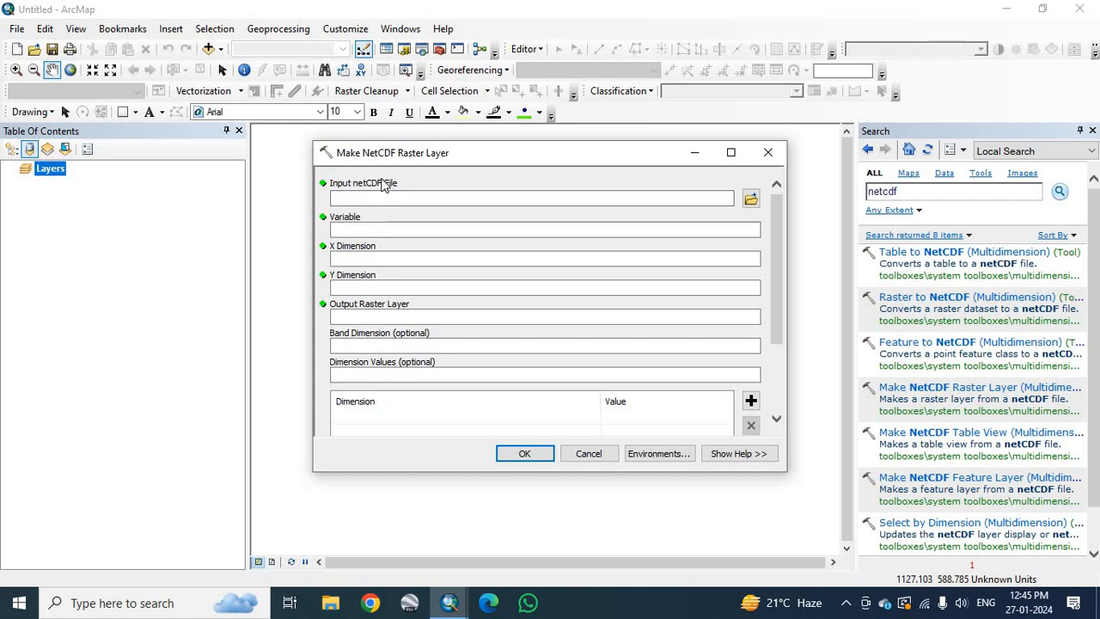
Load RF25_ind2010_rfp25.nc from the Rainfall folder as the tool's input netCDF file
click(751, 201)
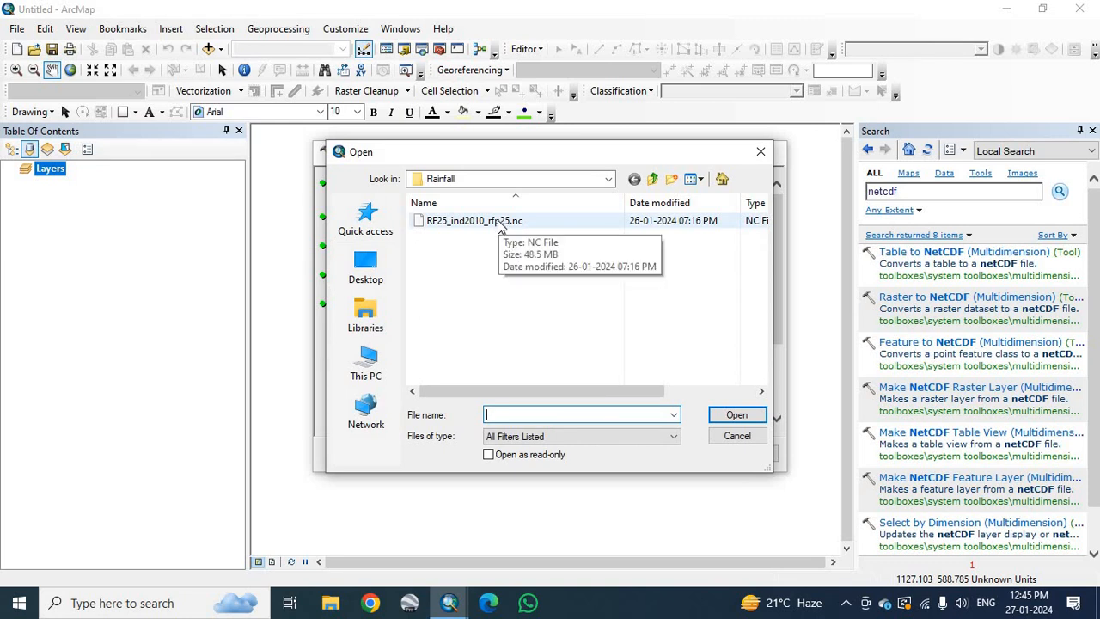
click(458, 226)
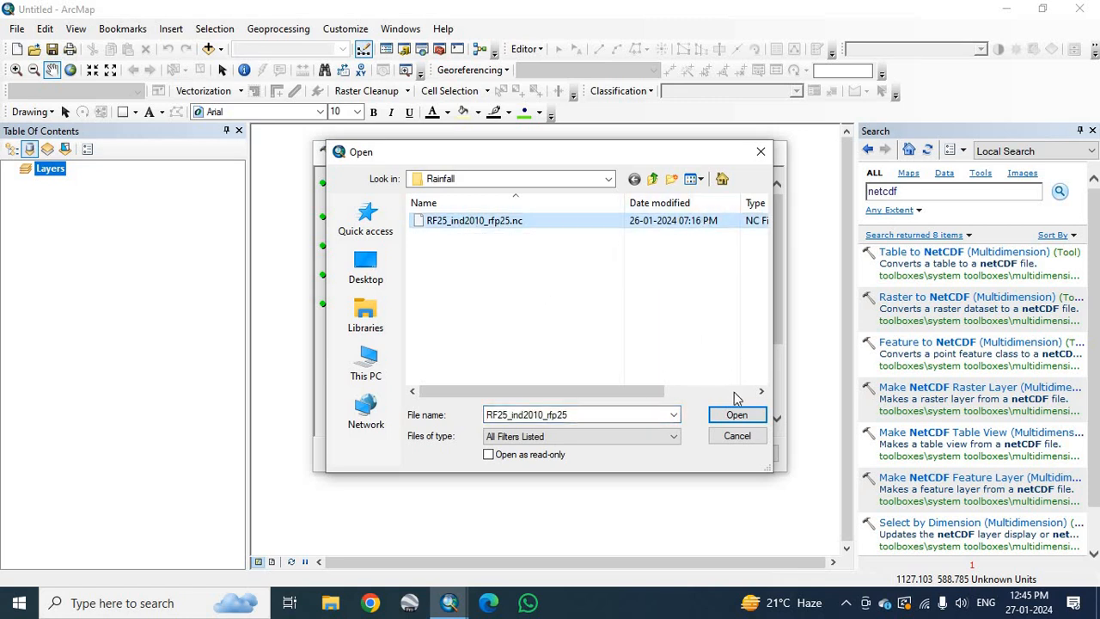
click(737, 416)
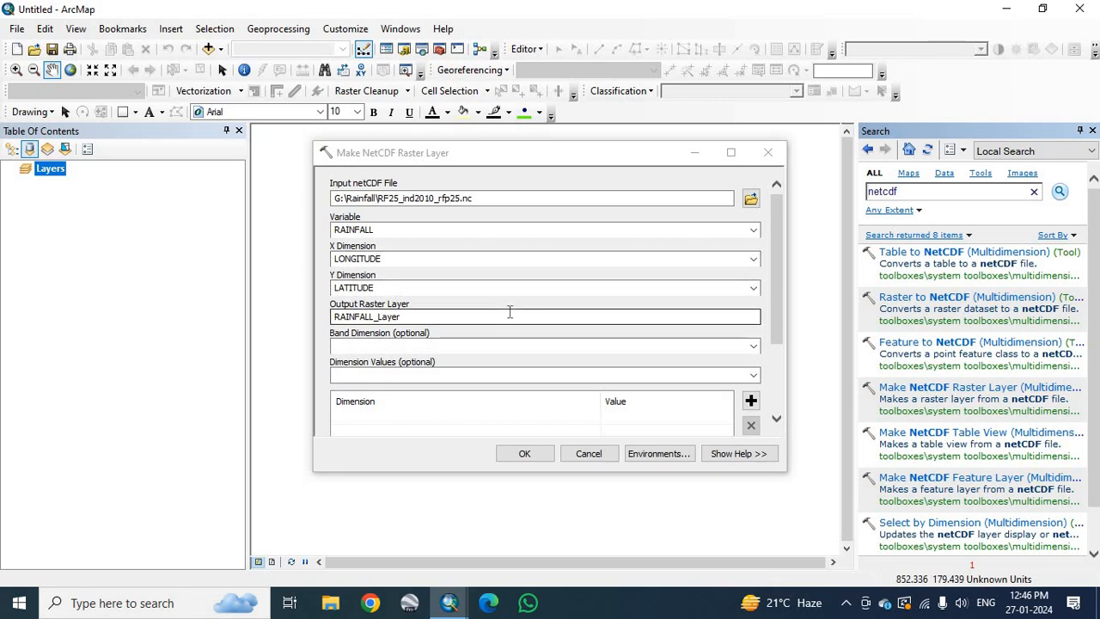
Set the band dimension to TIME and run the tool to create the rainfall raster layer
scroll(508, 318, down, 1)
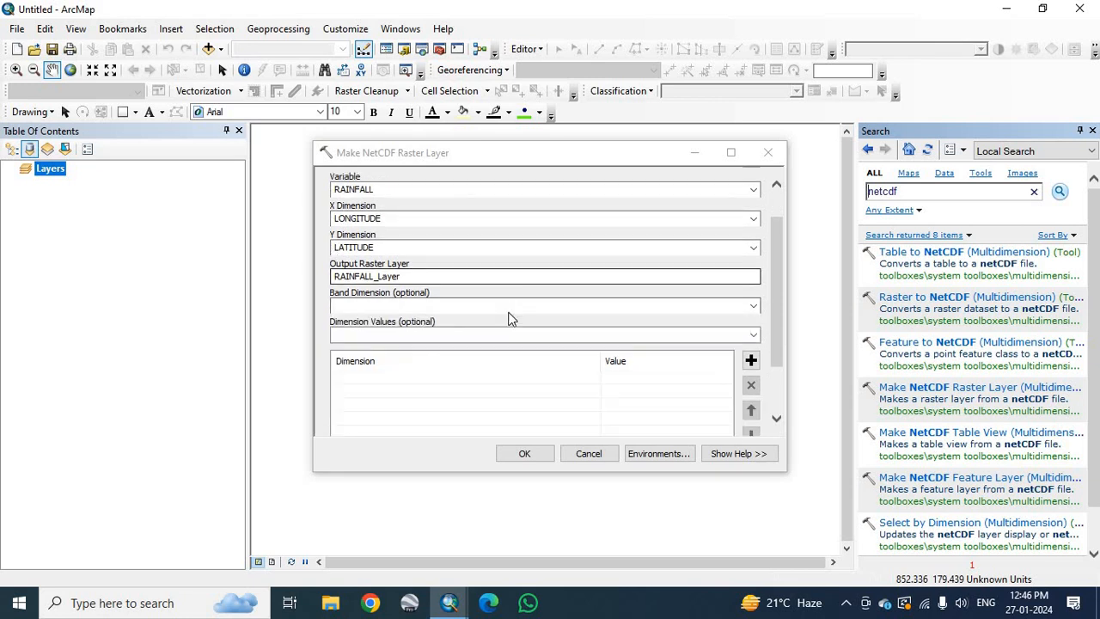
click(754, 310)
click(410, 319)
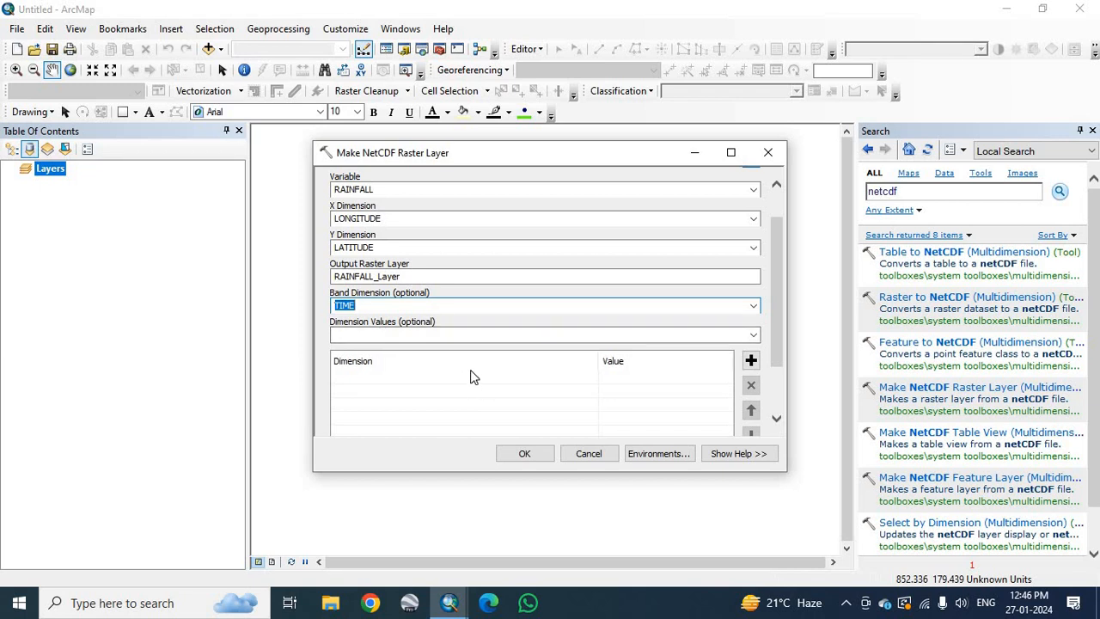
drag(780, 232, 779, 296)
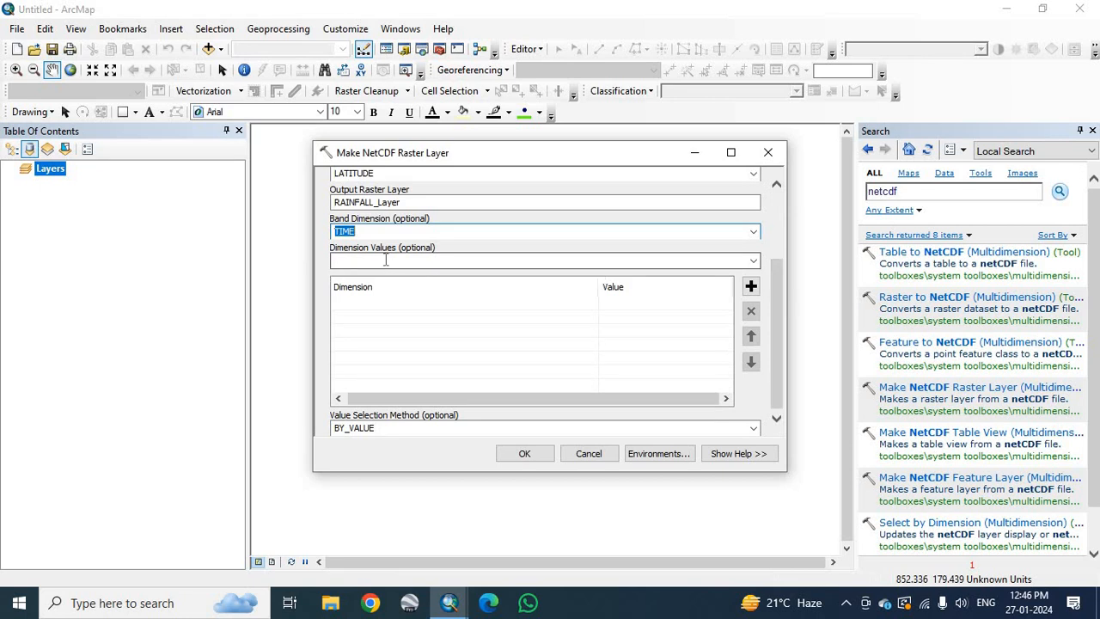
click(395, 232)
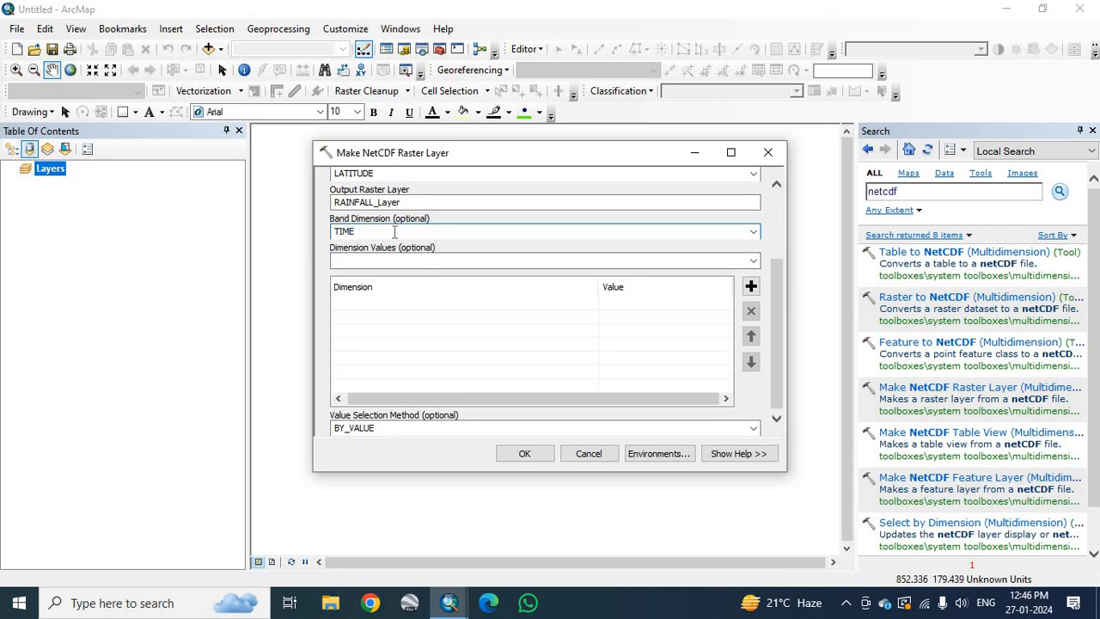
click(528, 454)
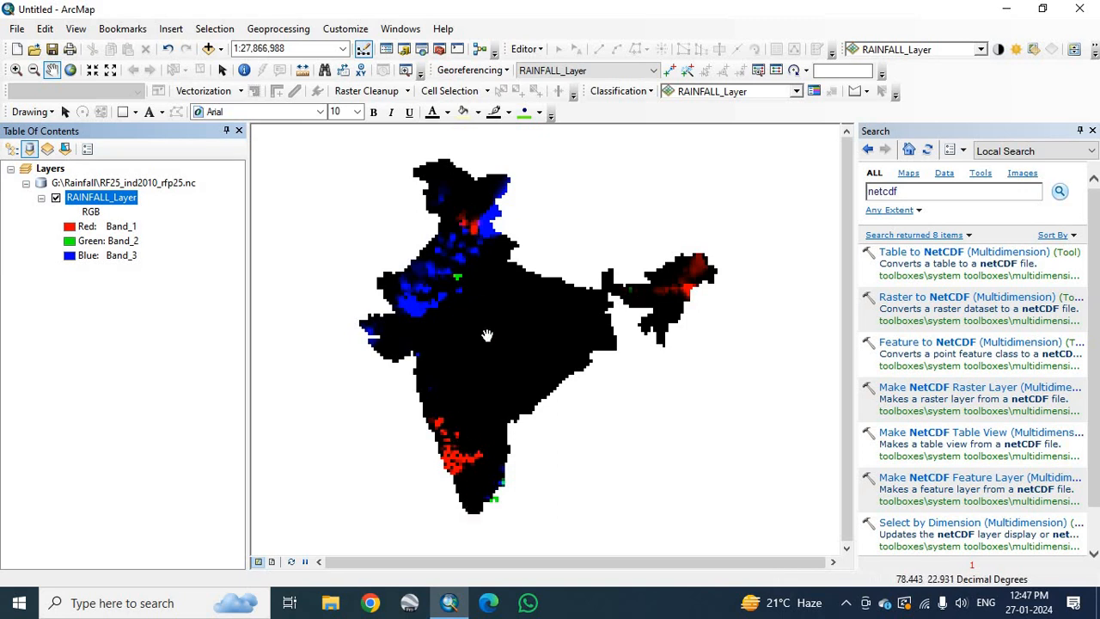
Add the Odisha.shp shapefile from the G:\INDIA folder to the map
click(221, 50)
click(241, 67)
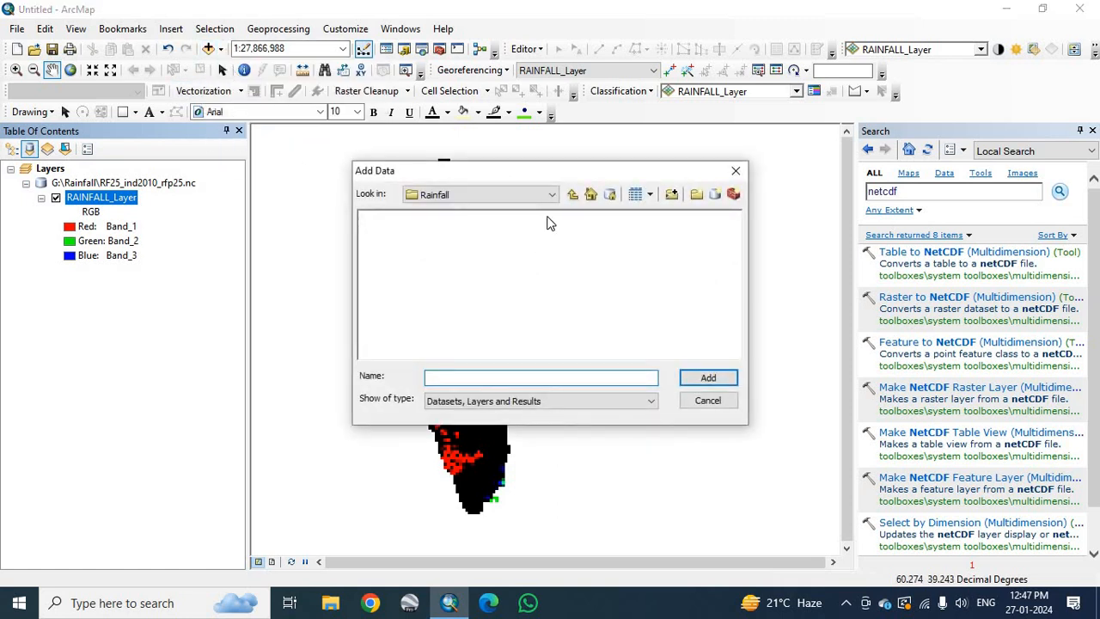
click(552, 195)
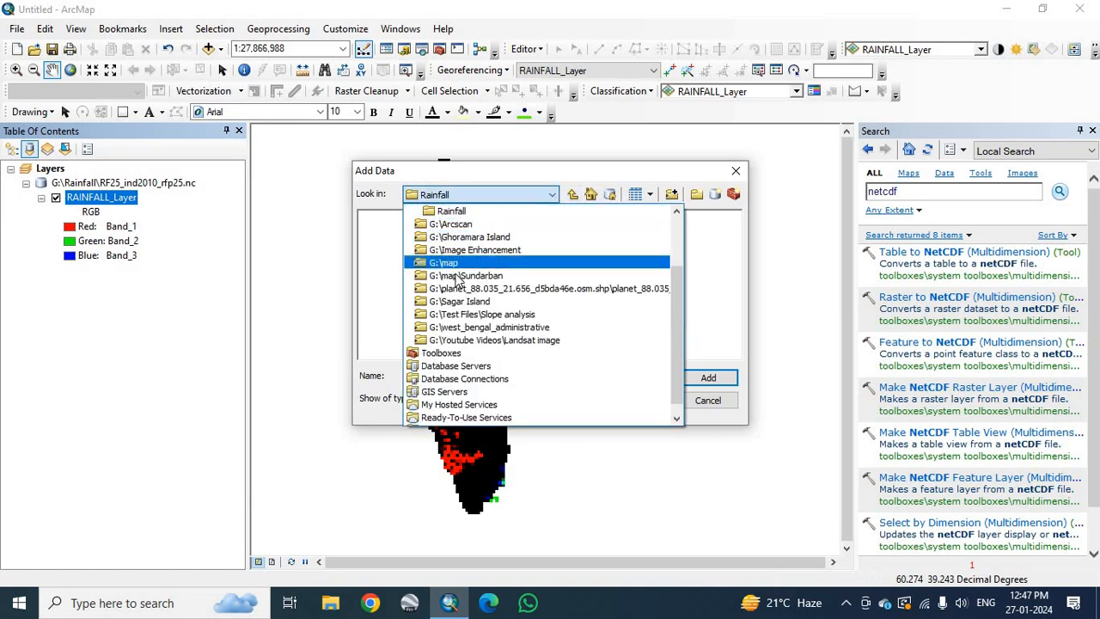
click(453, 264)
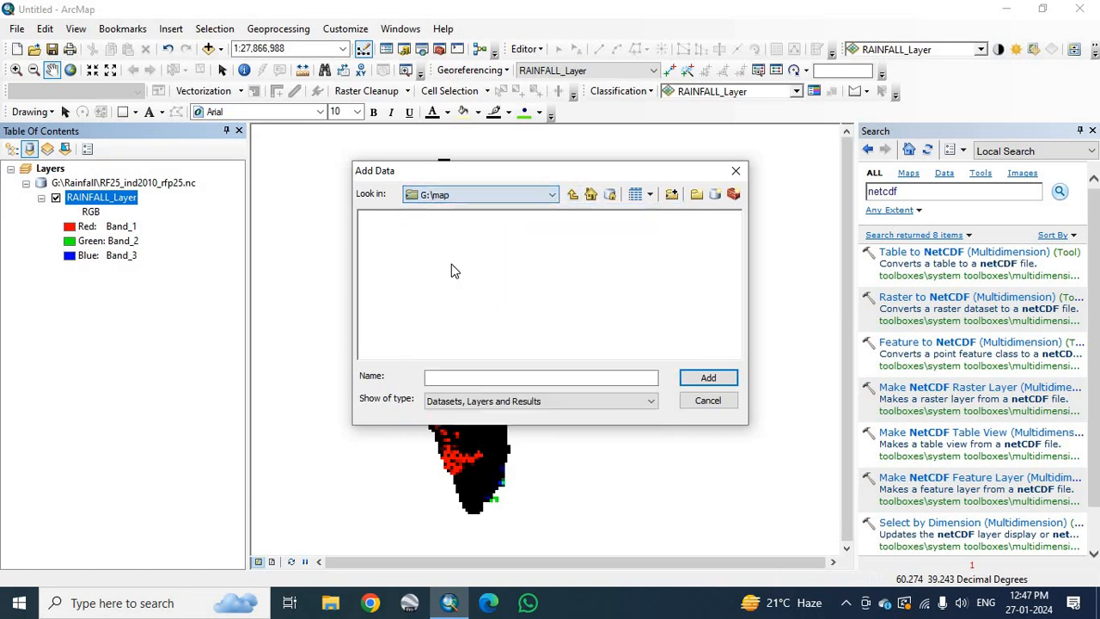
click(572, 195)
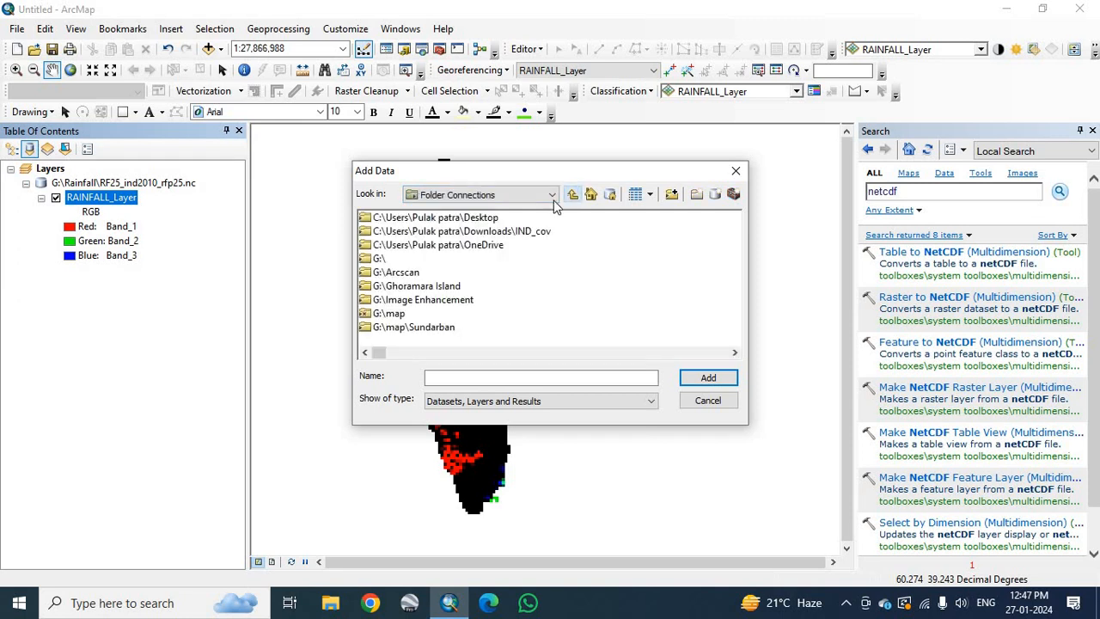
double_click(380, 259)
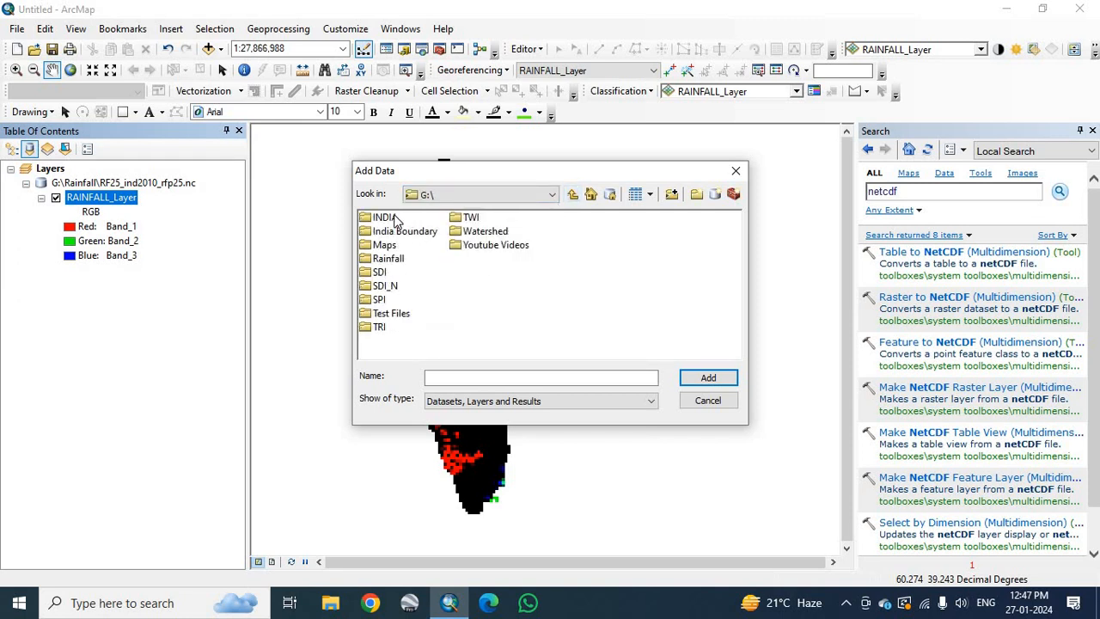
double_click(384, 218)
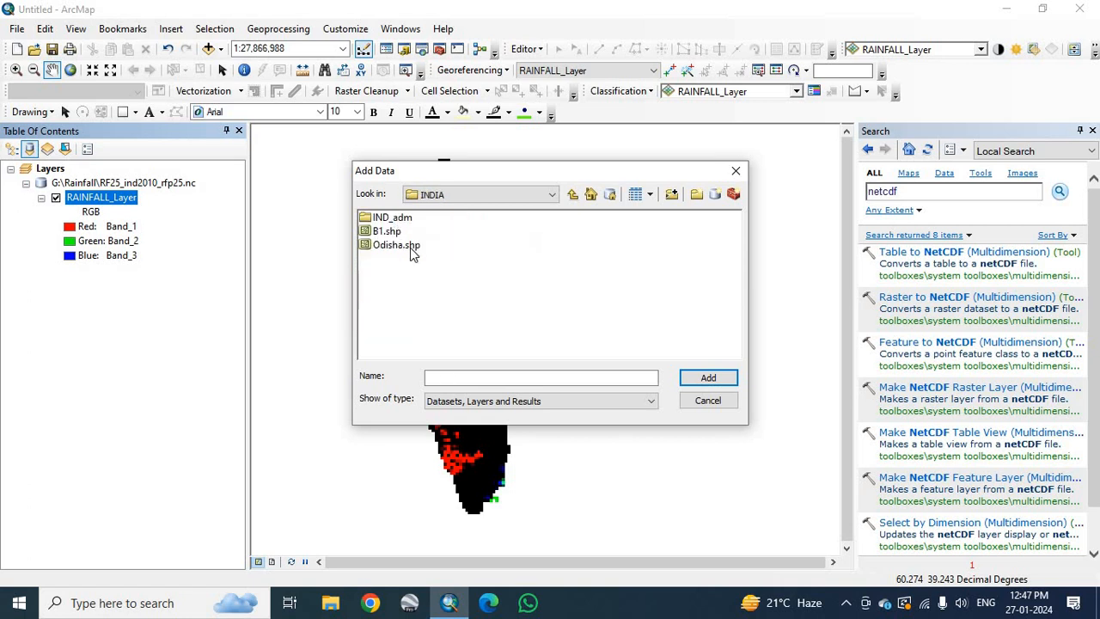
click(411, 247)
click(694, 377)
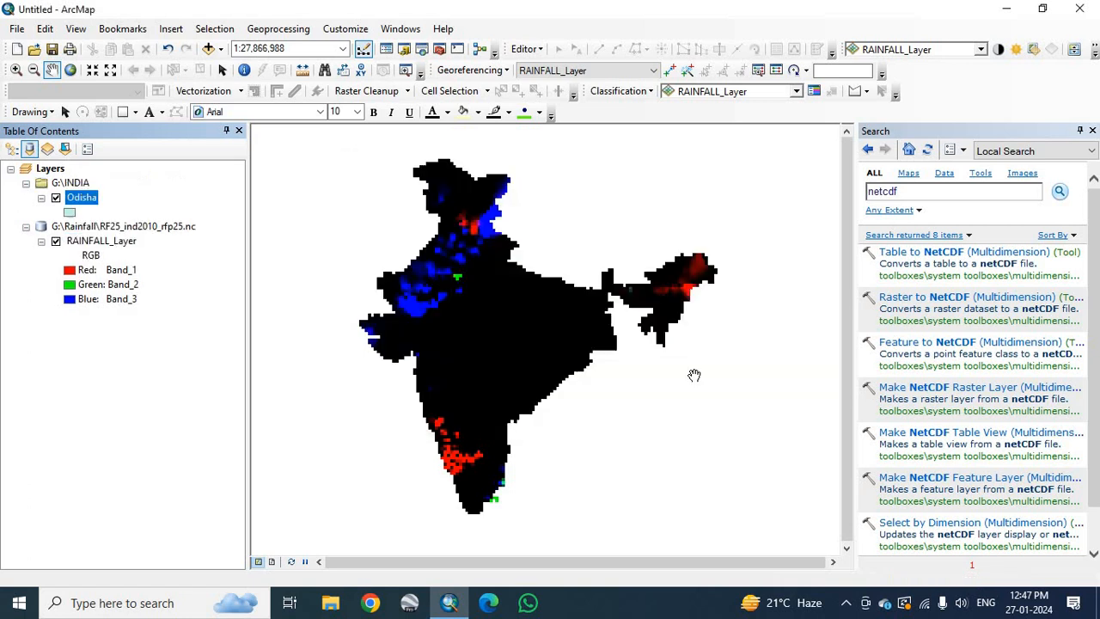
Symbolize the Odisha layer with the Hollow style and a red outline
click(70, 213)
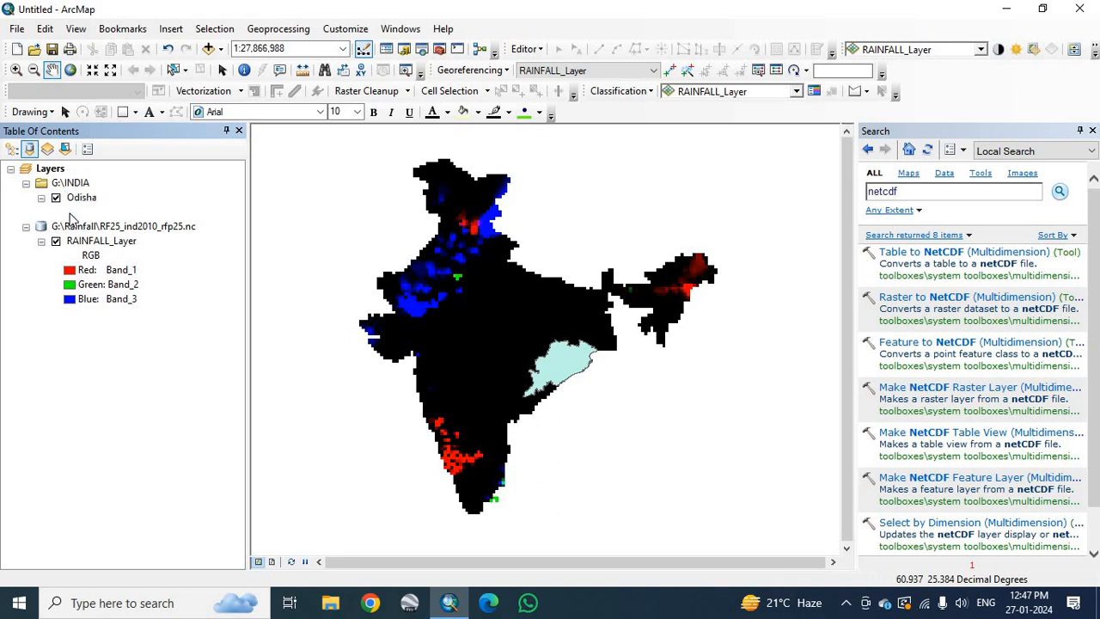
click(386, 274)
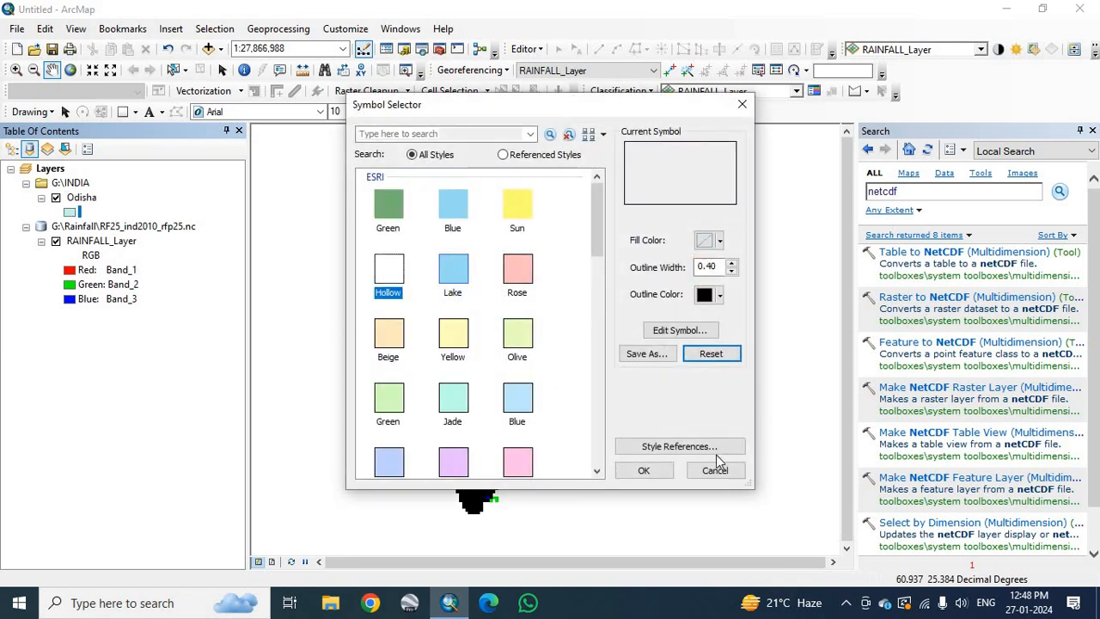
click(644, 470)
click(71, 213)
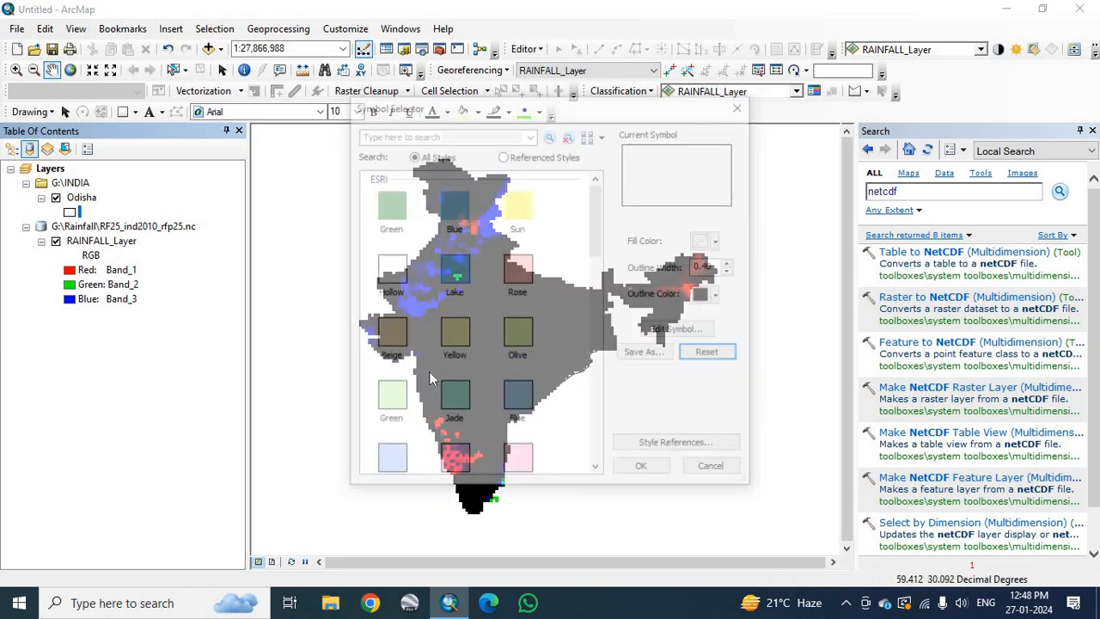
click(720, 295)
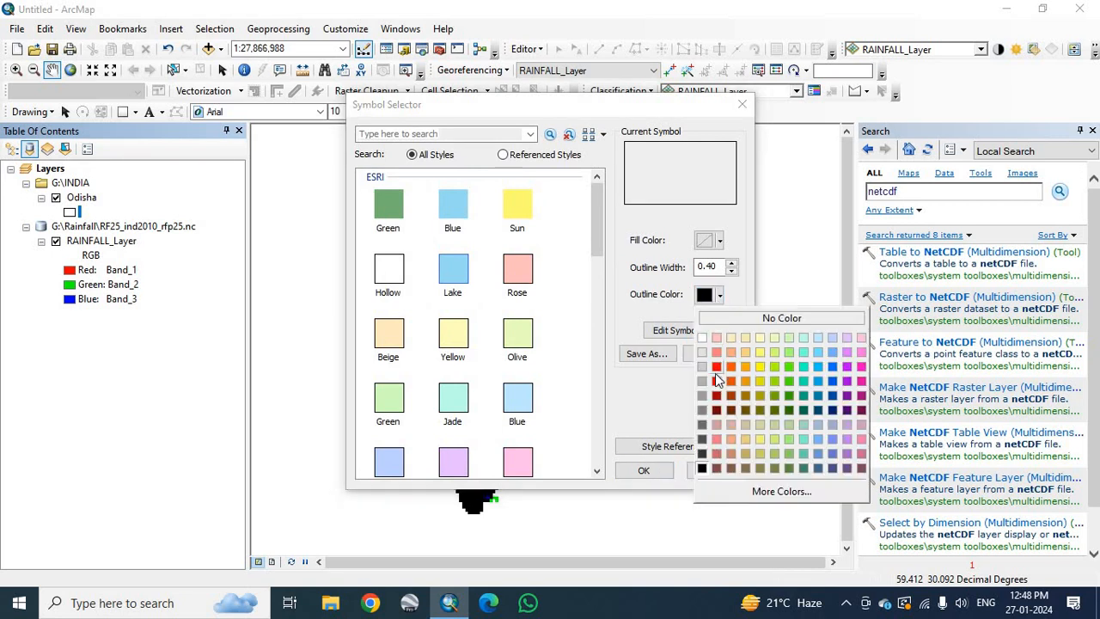
click(711, 375)
click(644, 470)
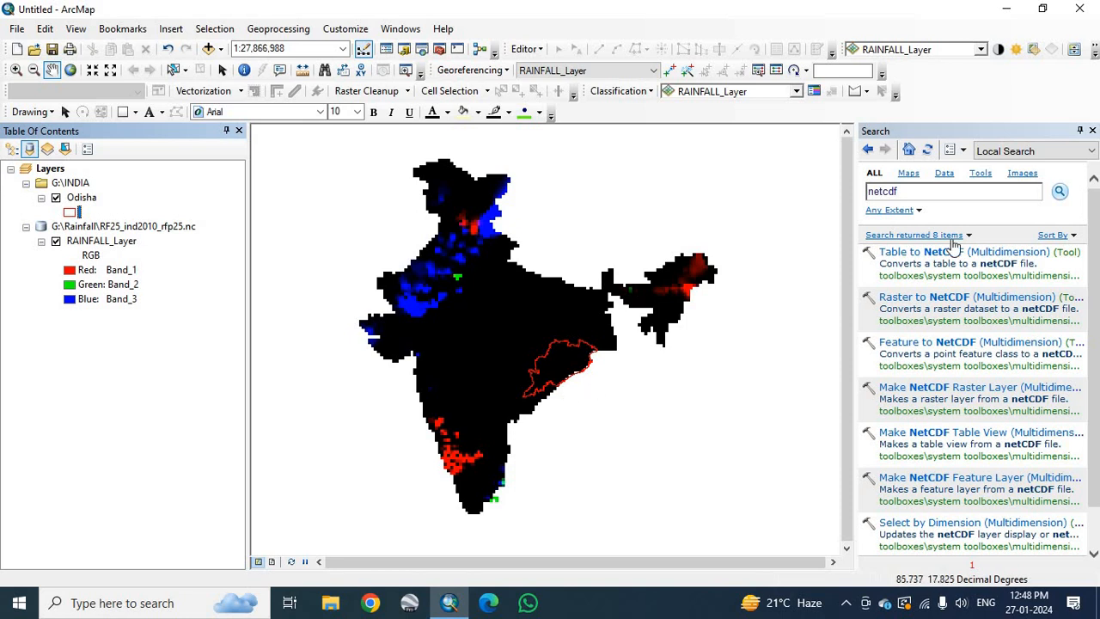
Search for "extract by mask" and open the Extract by Mask (Spatial Analyst) tool
double_click(885, 191)
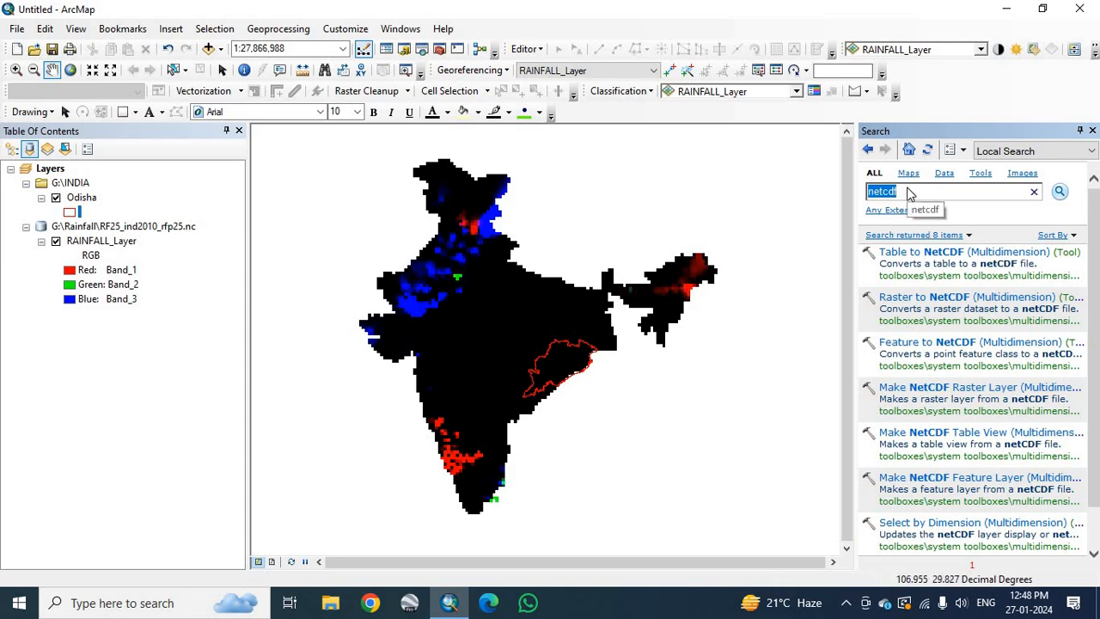
text(extract by mask)
click(1059, 192)
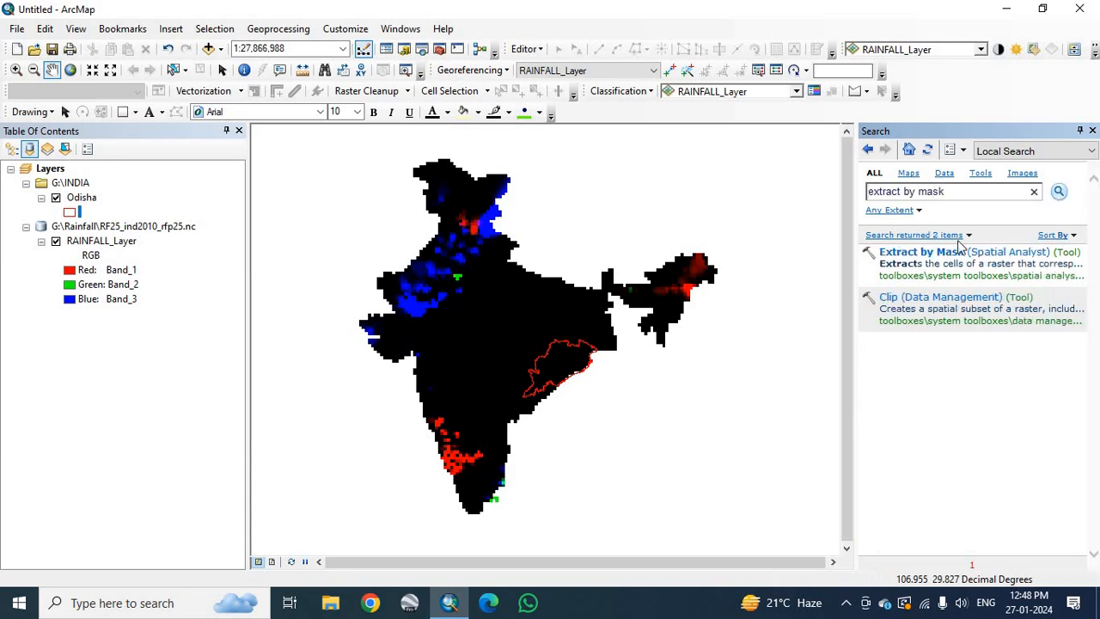
click(1002, 256)
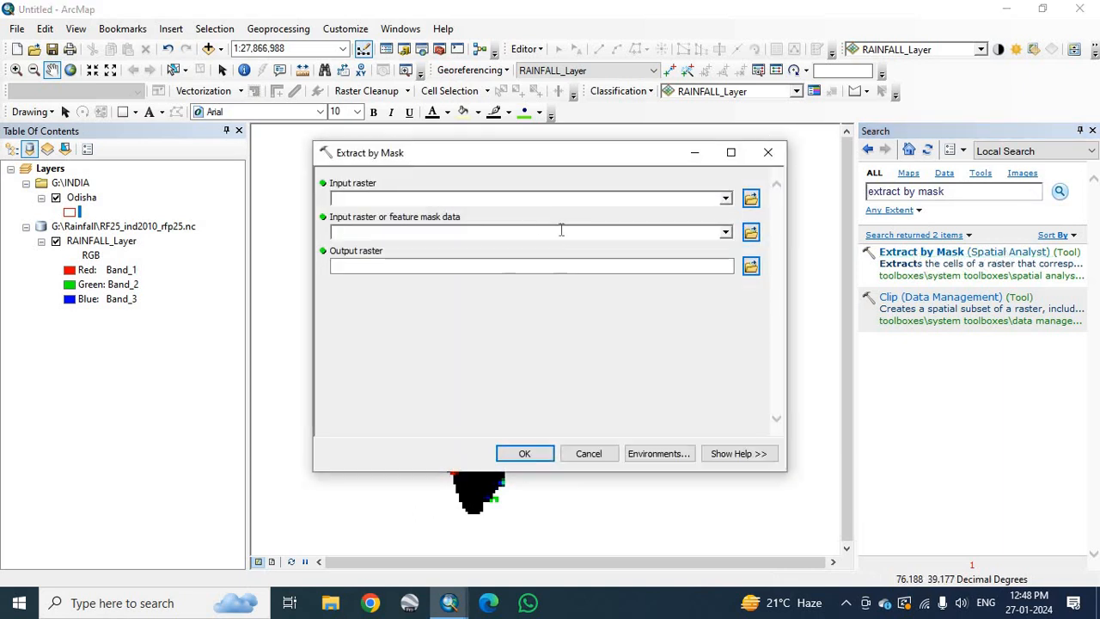
Set RAINFALL_Layer as the input raster and Odisha as the feature mask for the extraction
click(725, 199)
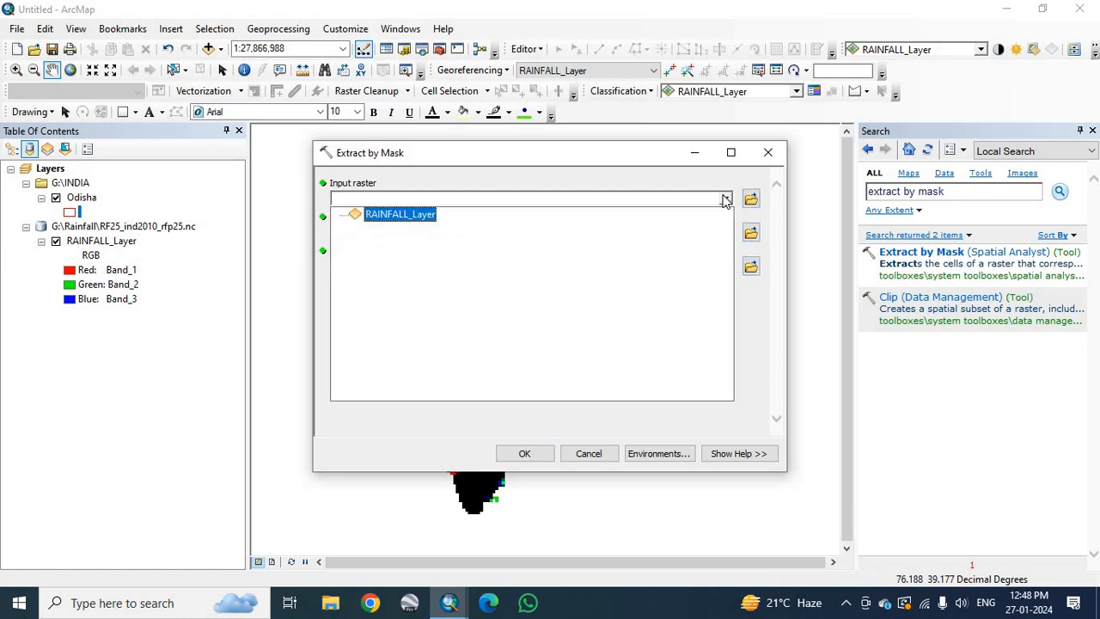
click(417, 215)
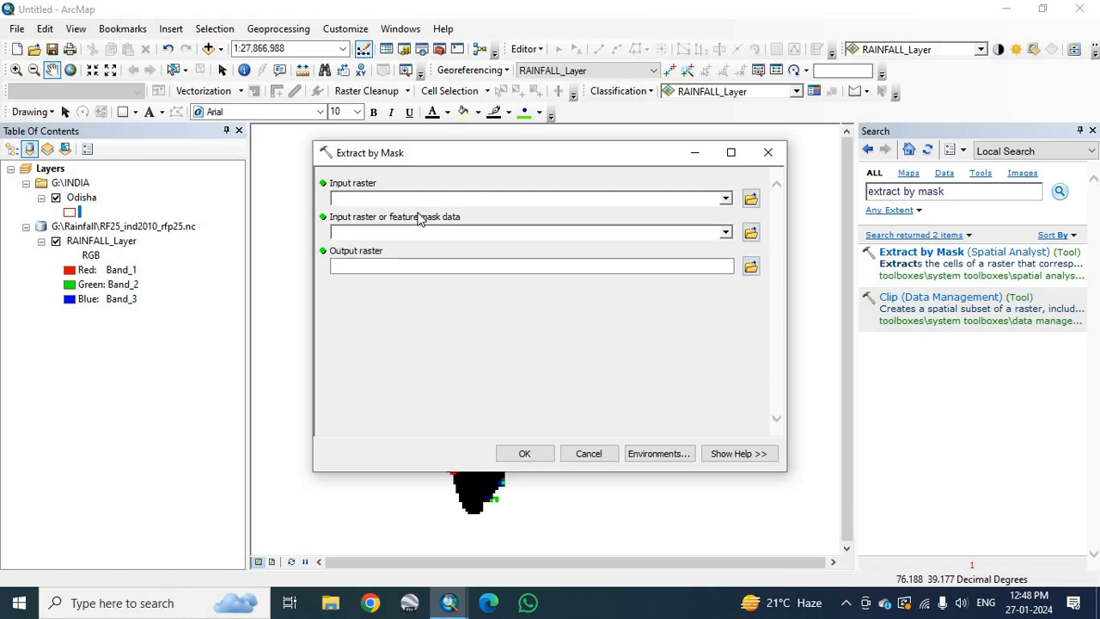
click(725, 232)
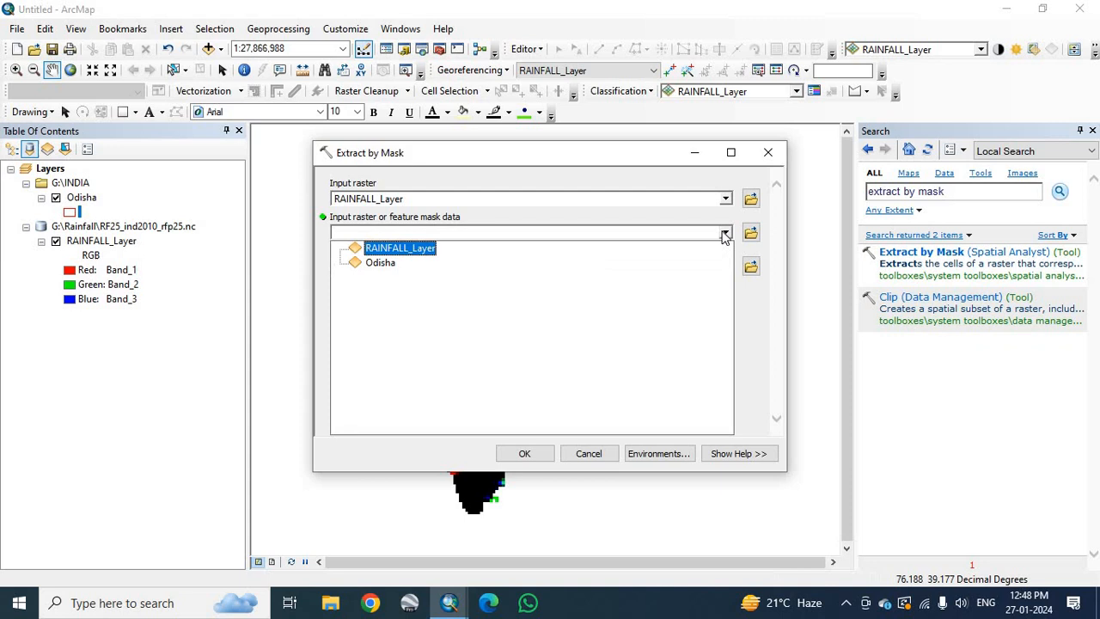
click(375, 263)
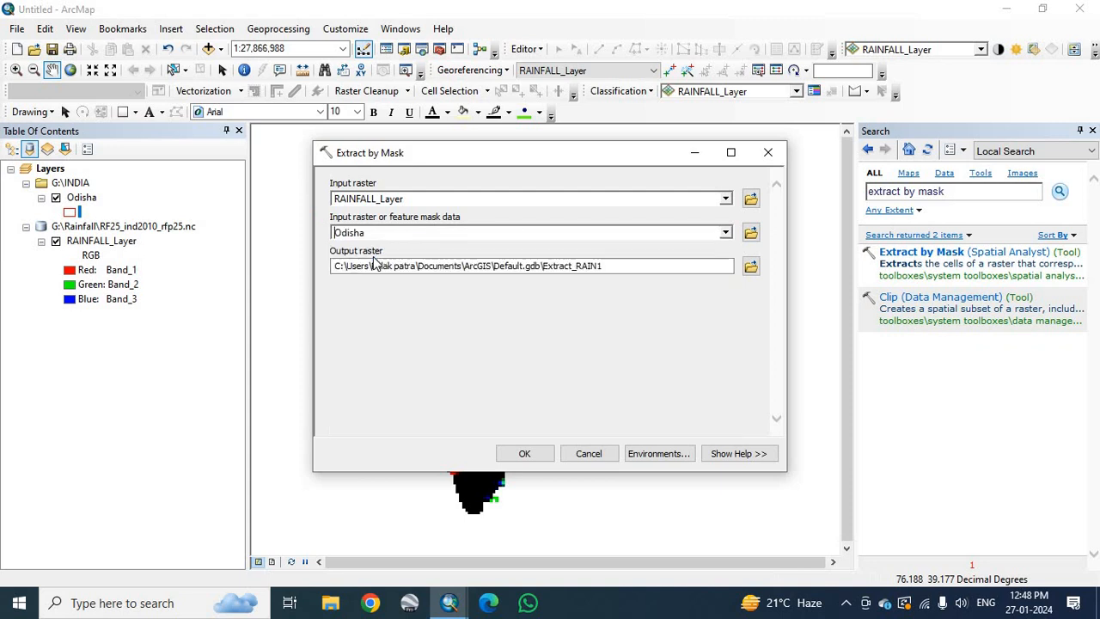
Create a folder named odisha inside G:\Rainfall for the Extract by Mask output raster
click(747, 265)
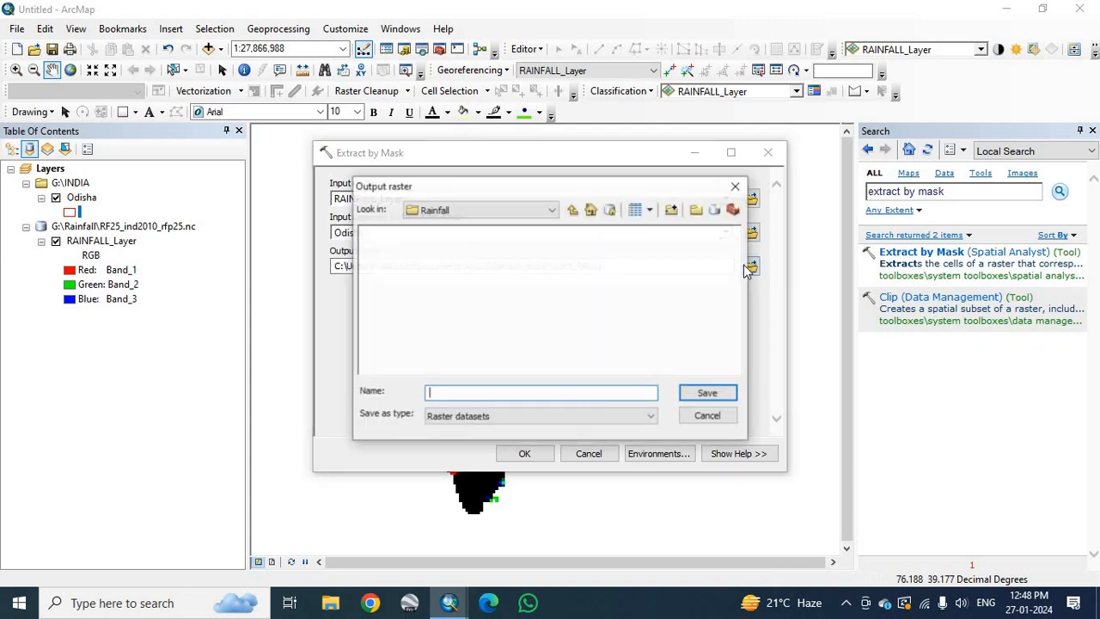
click(553, 211)
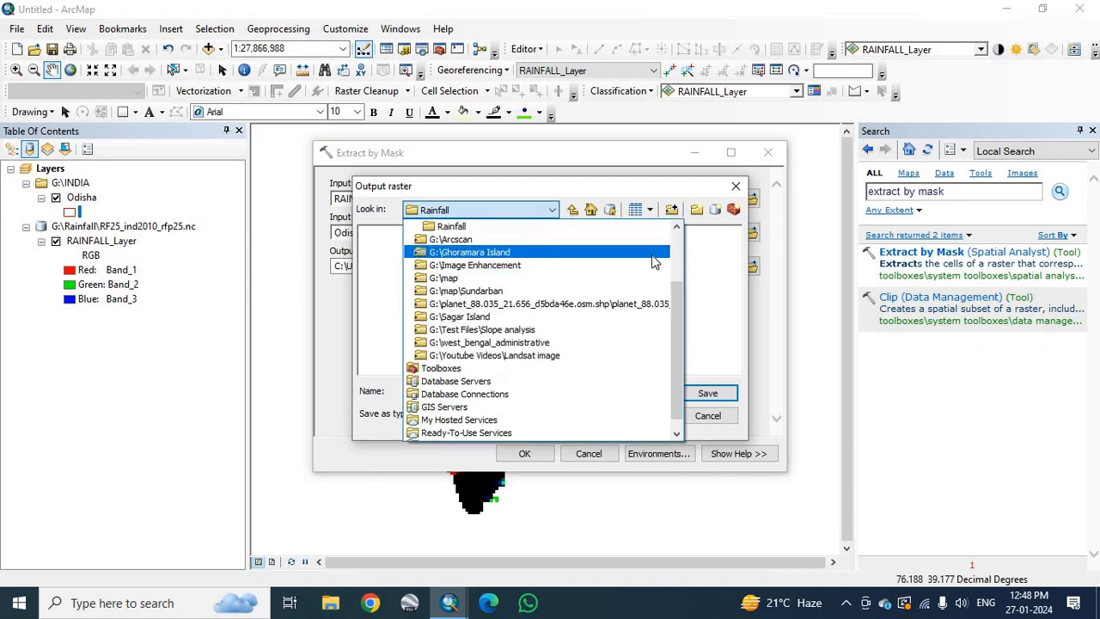
click(574, 214)
click(552, 211)
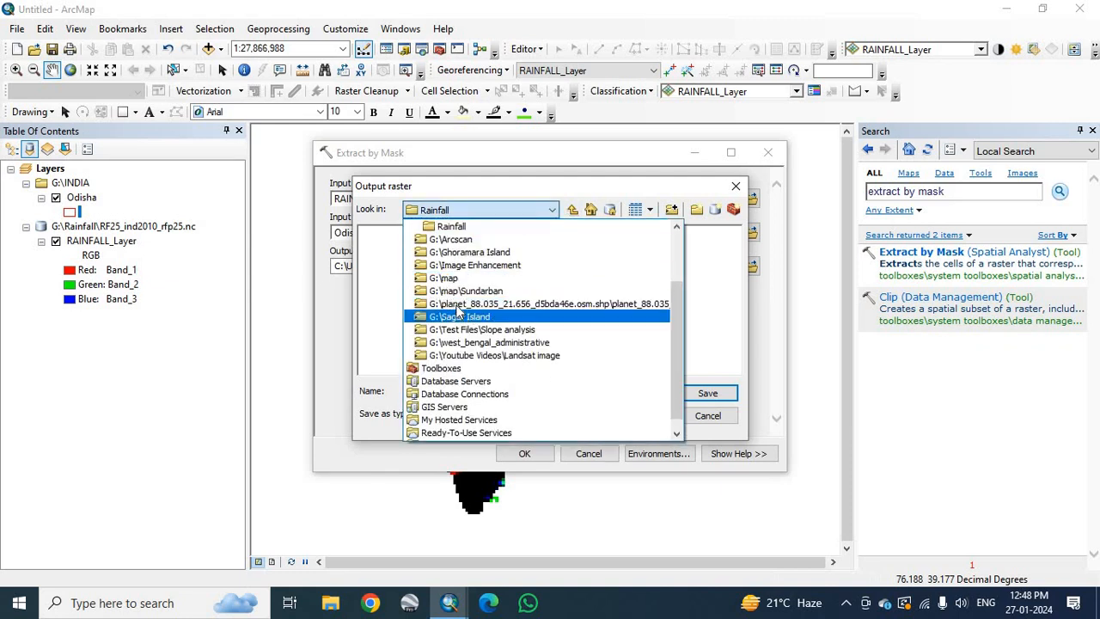
scroll(462, 310, up, 3)
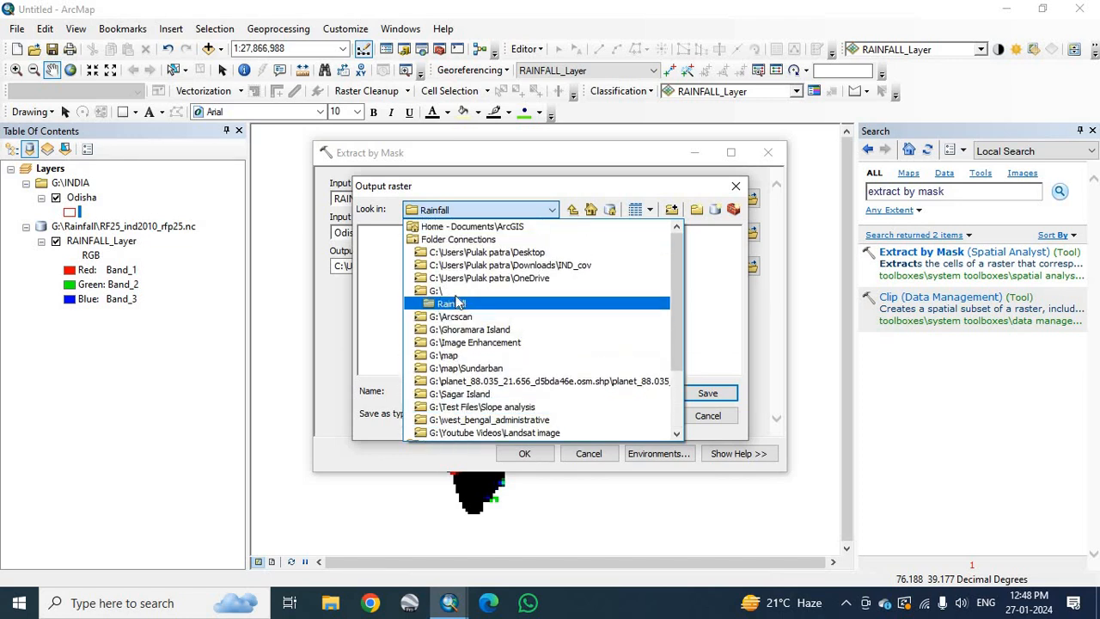
click(455, 294)
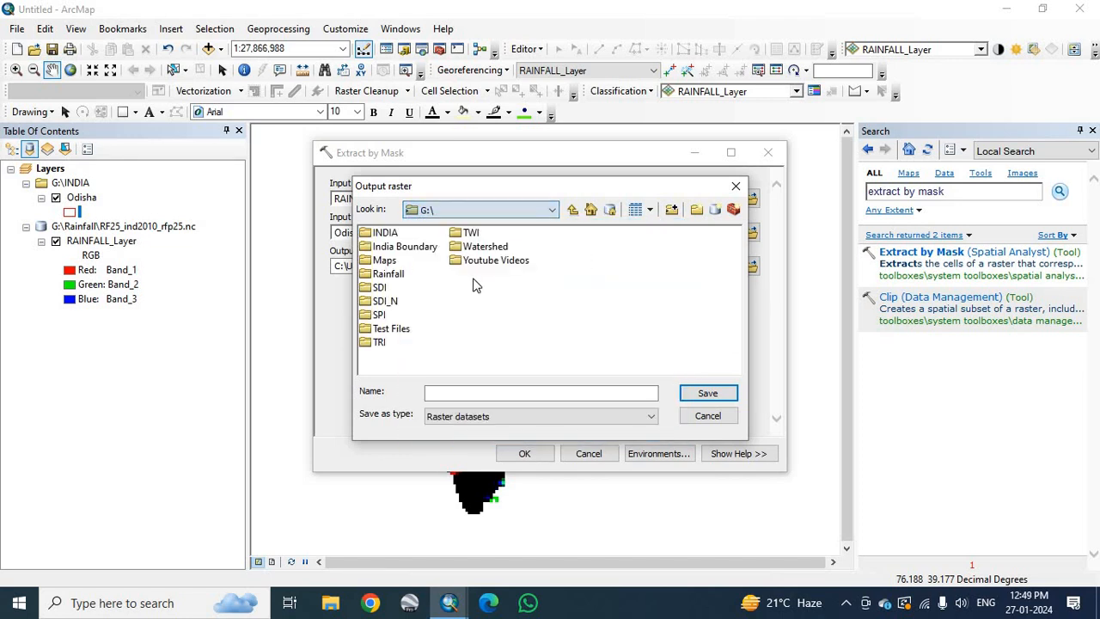
double_click(389, 273)
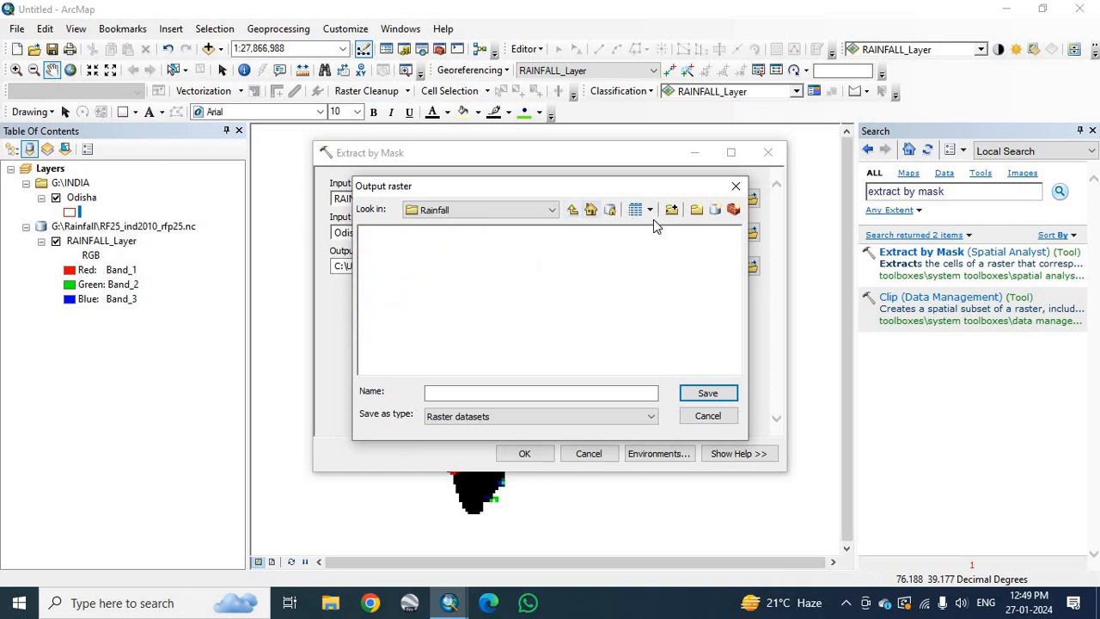
click(696, 210)
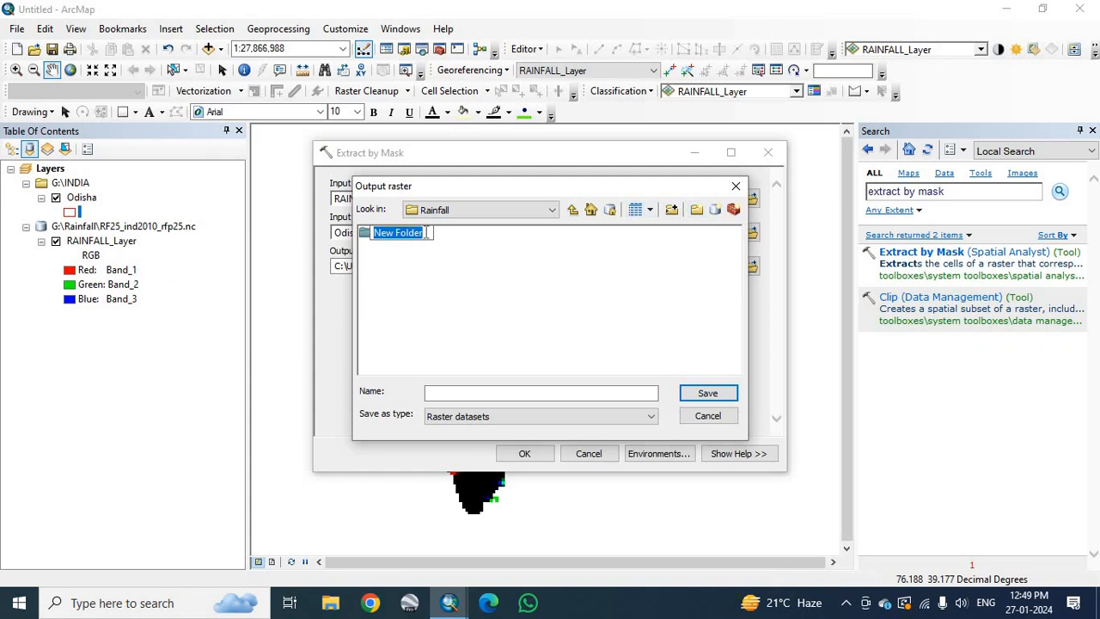
text(odis)
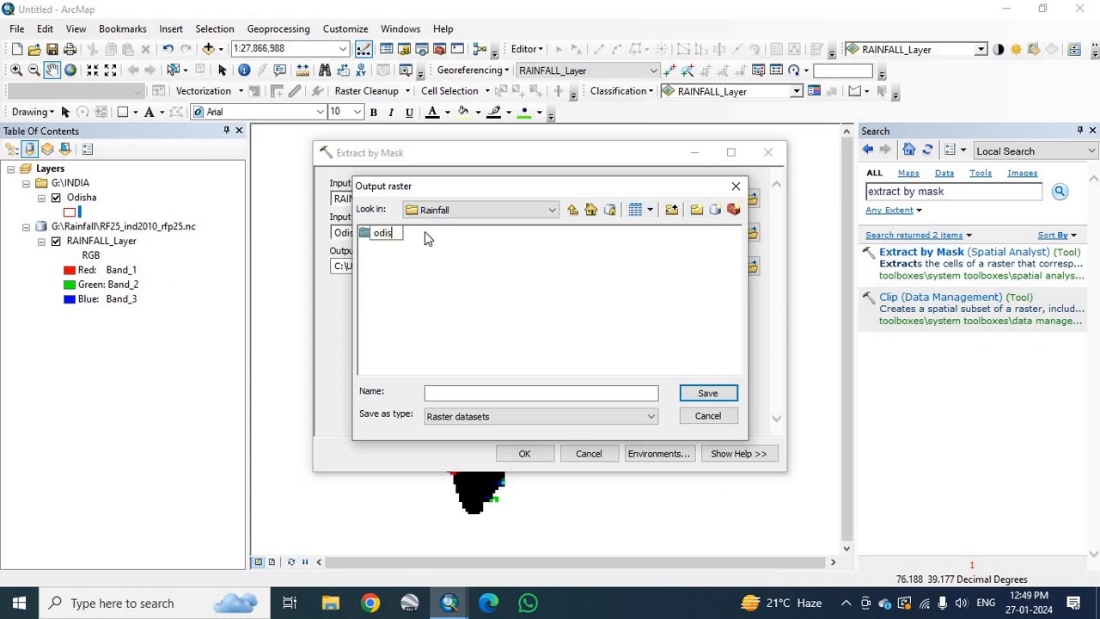
text(ha)
key(Return)
Save the output raster as rain in the odisha folder and run the mask extraction
double_click(384, 239)
click(468, 393)
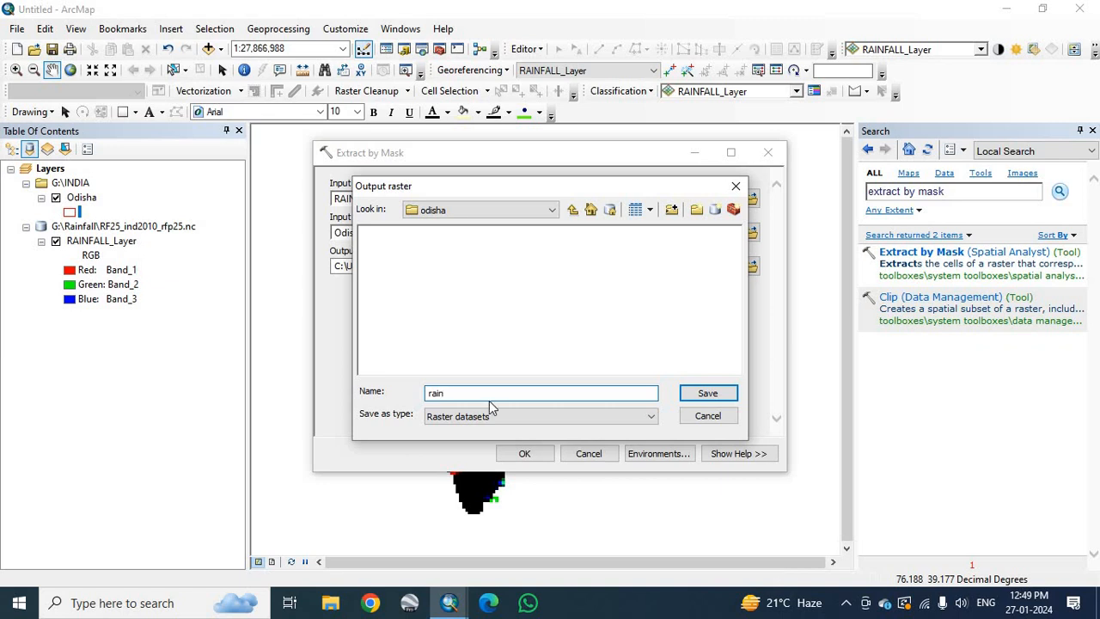
click(707, 393)
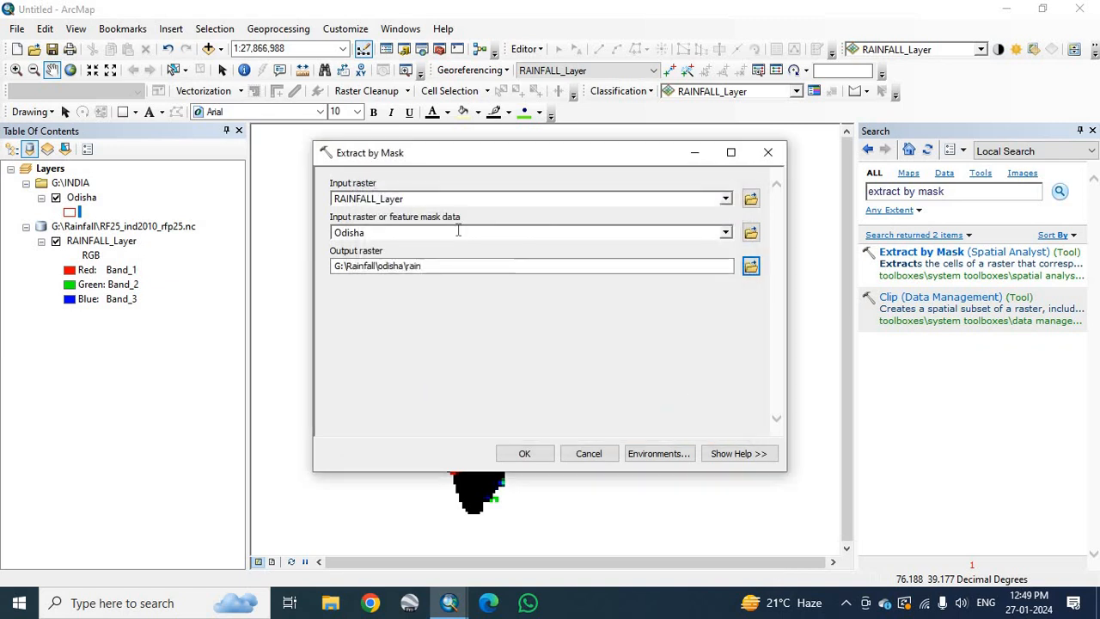
click(524, 453)
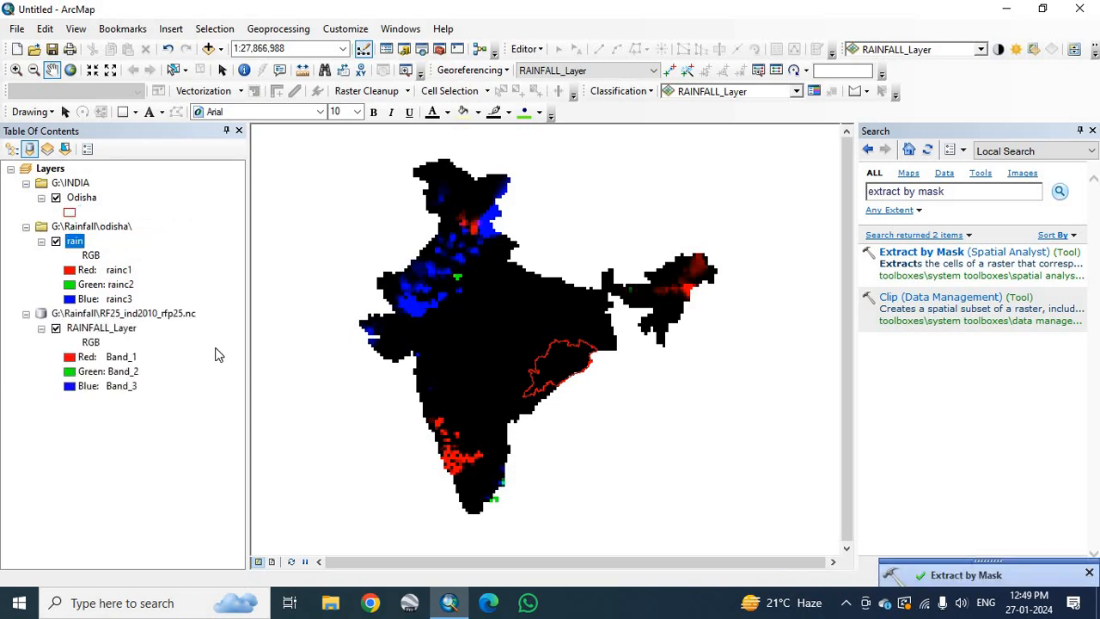
Hide RAINFALL_Layer to show only the extracted rain raster within the Odisha outline
click(55, 329)
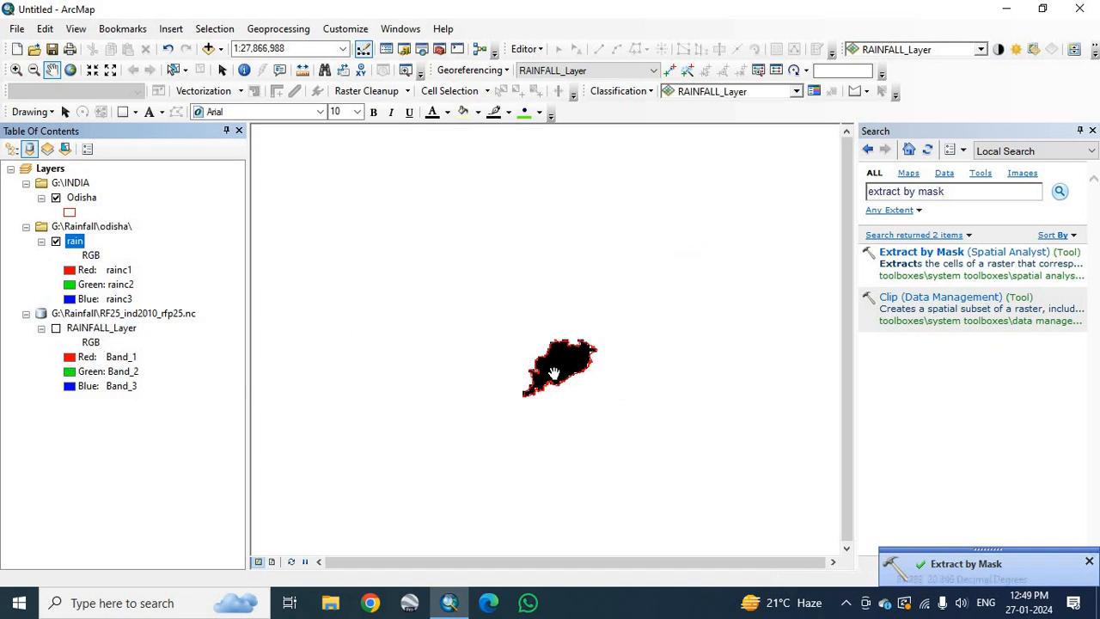
scroll(553, 377, up, 4)
scroll(550, 378, up, 1)
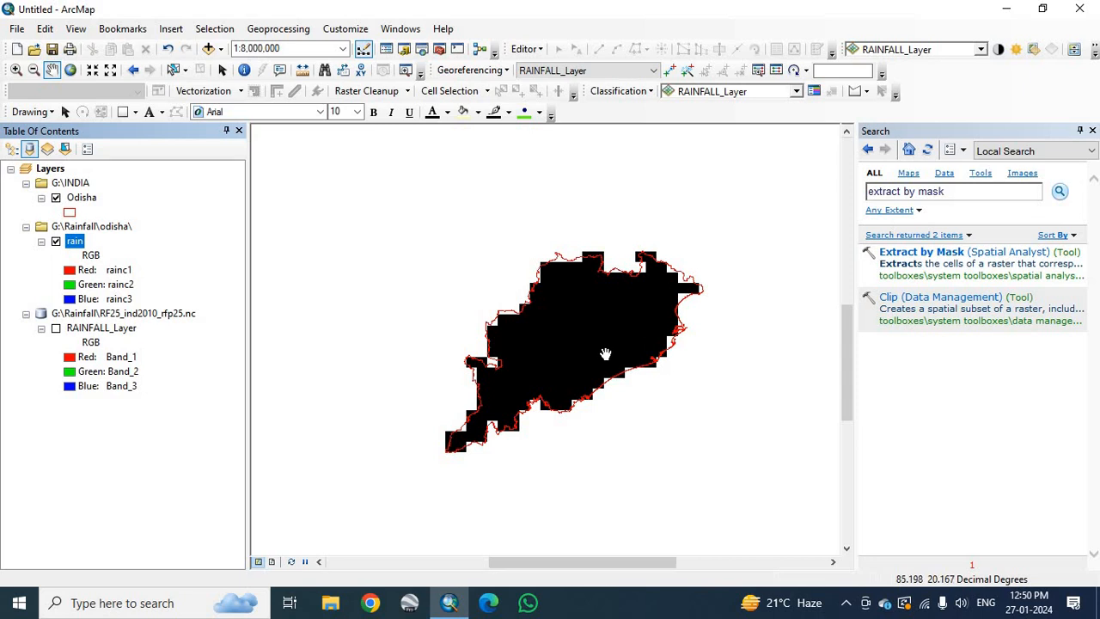
scroll(604, 355, up, 1)
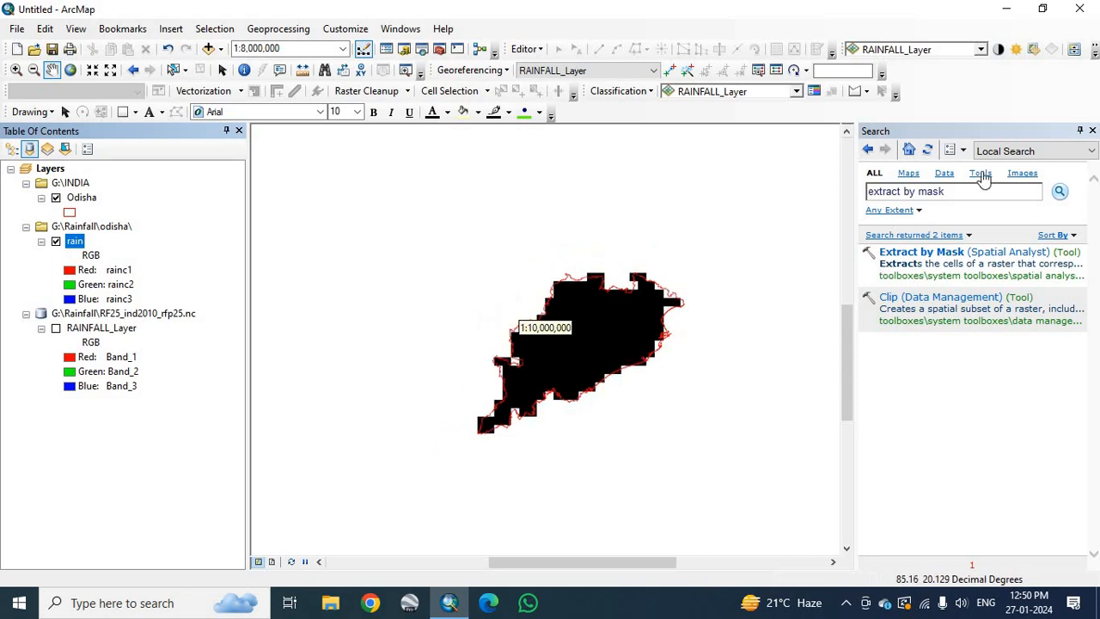
Search for "composite band" and open the Composite Bands (Data Management) tool
drag(946, 192, 871, 201)
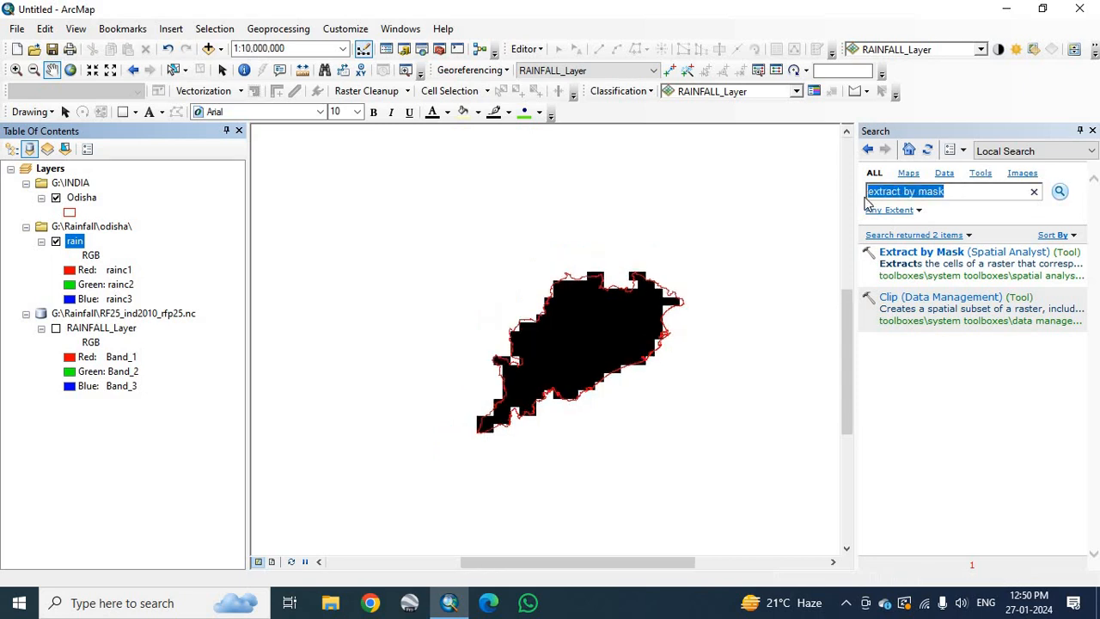
text(composite band)
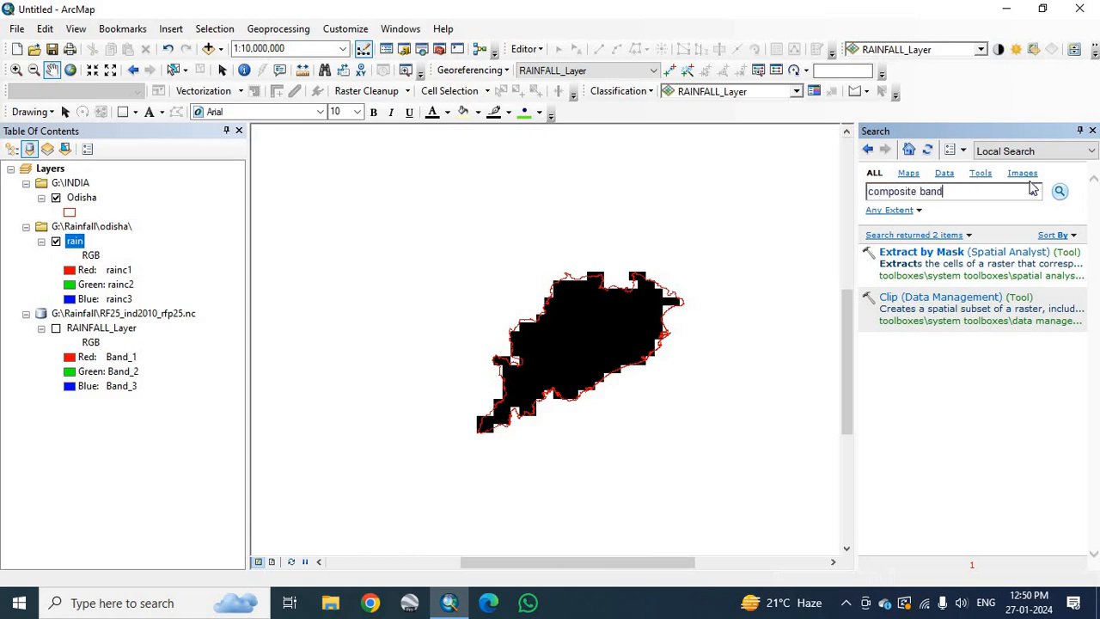
click(1059, 193)
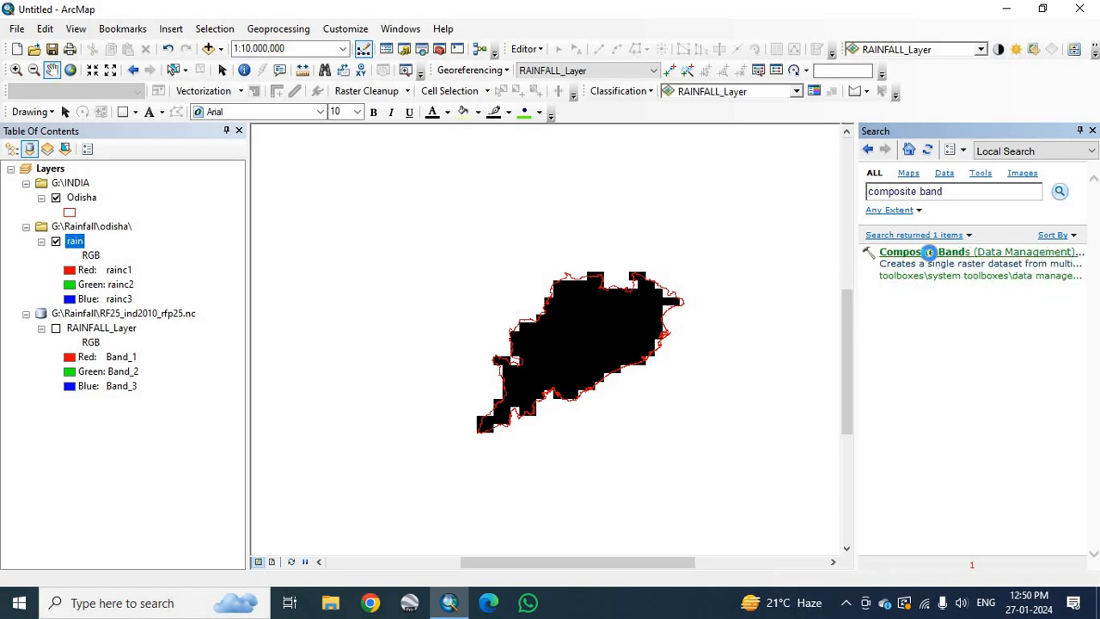
click(928, 254)
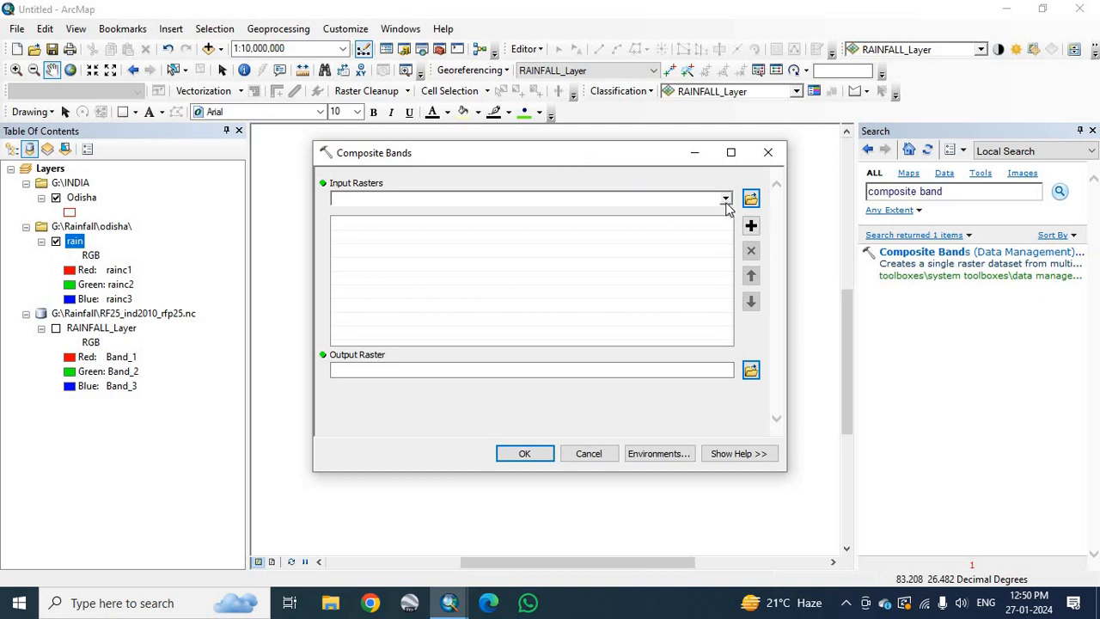
click(727, 200)
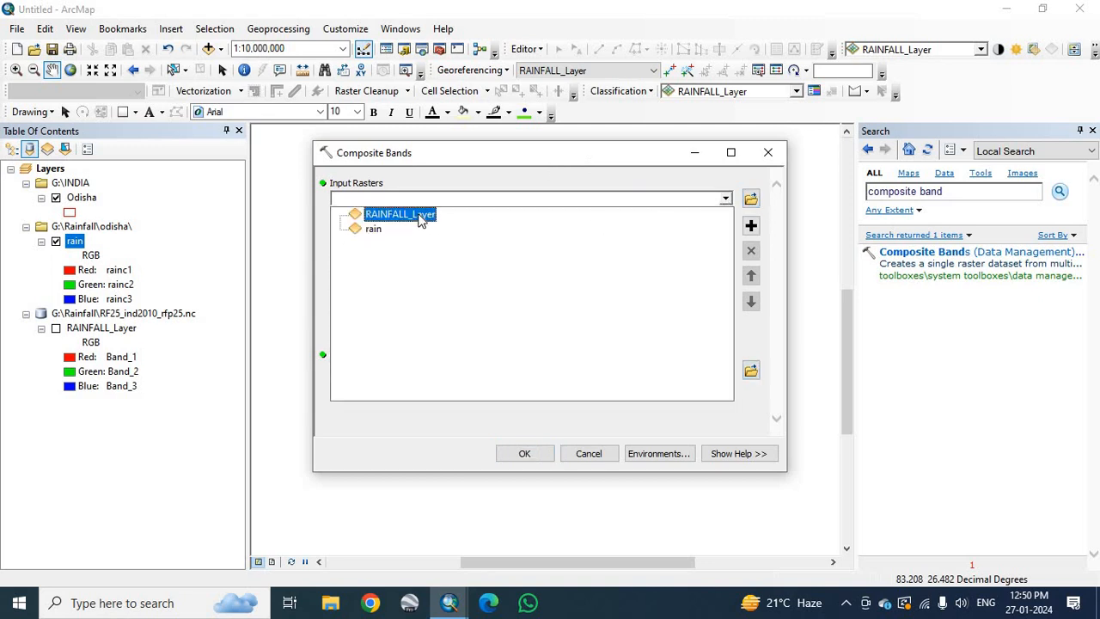
click(393, 228)
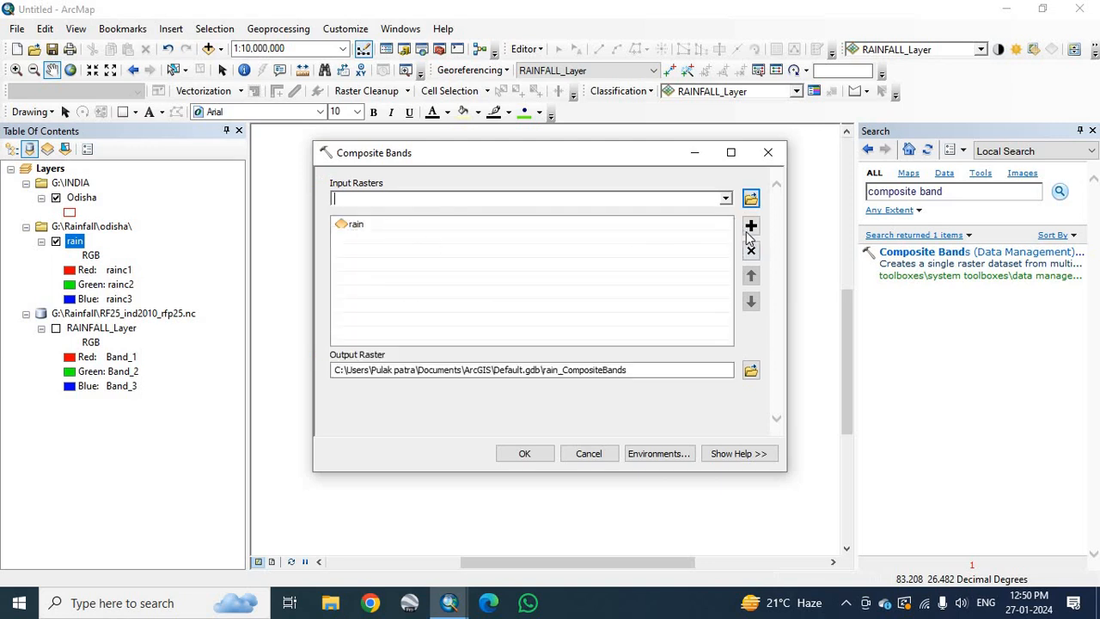
click(481, 224)
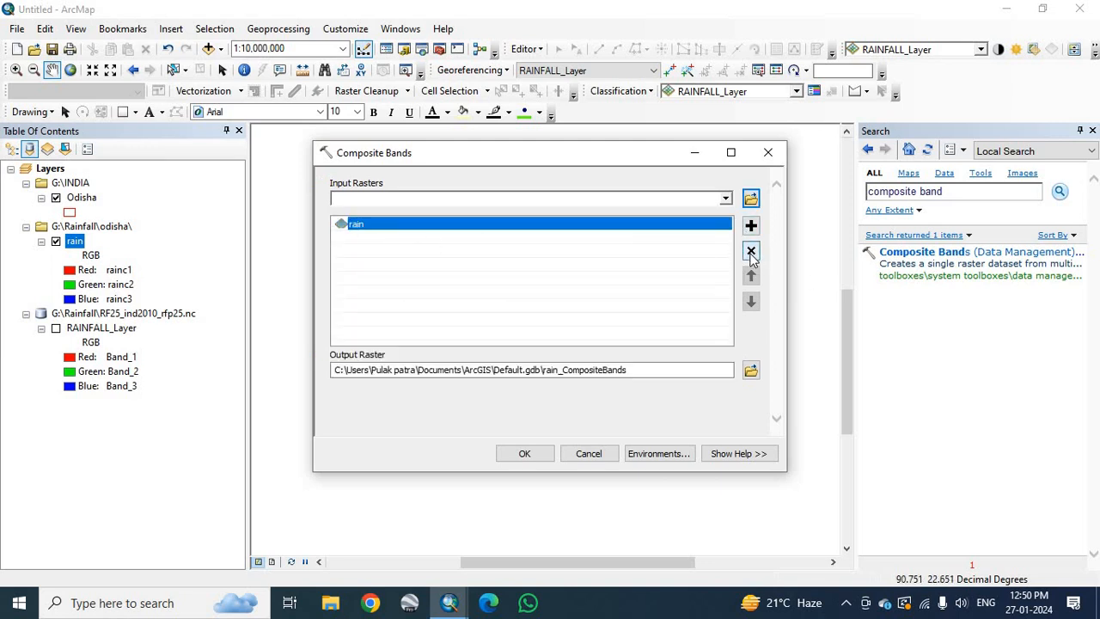
click(751, 250)
Browse to the G:\Rainfall\odisha folder for the Composite Bands input rasters
click(751, 198)
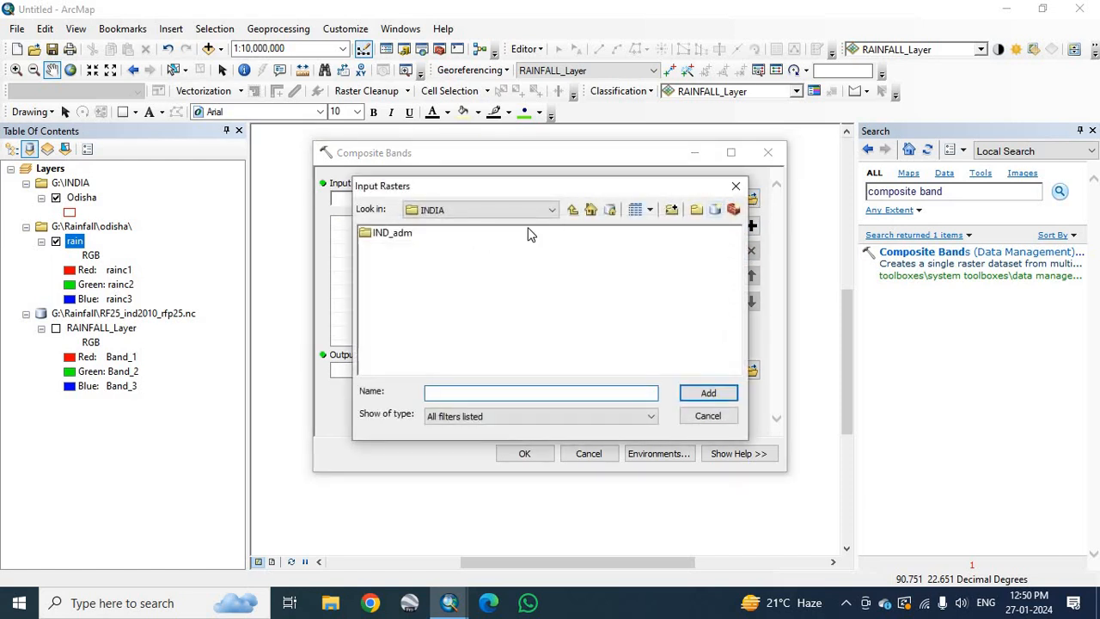
click(550, 210)
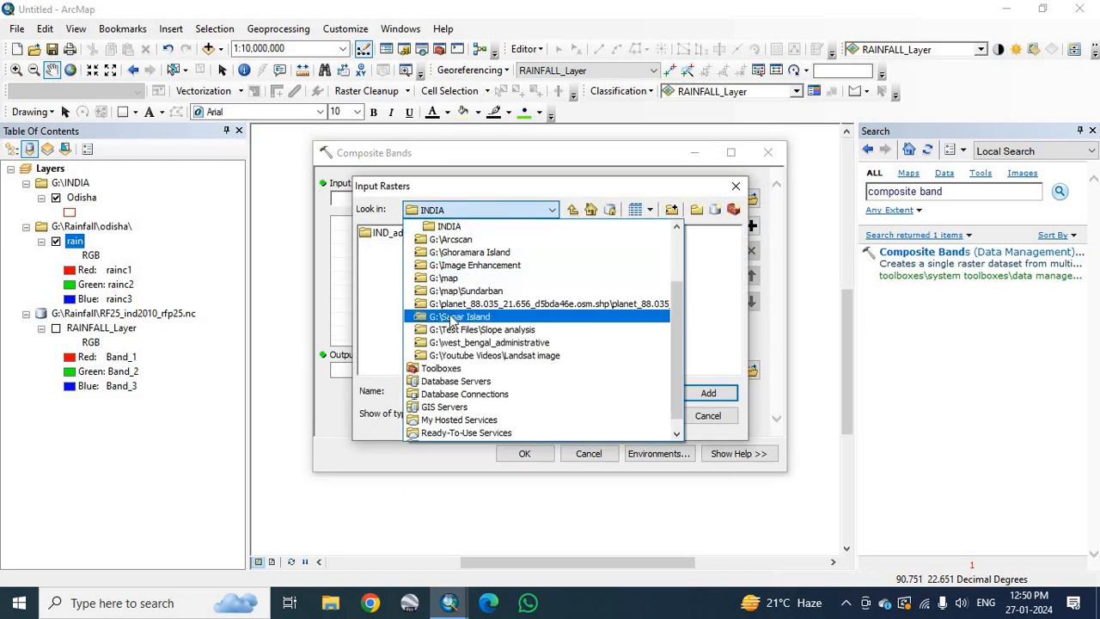
click(451, 266)
click(550, 211)
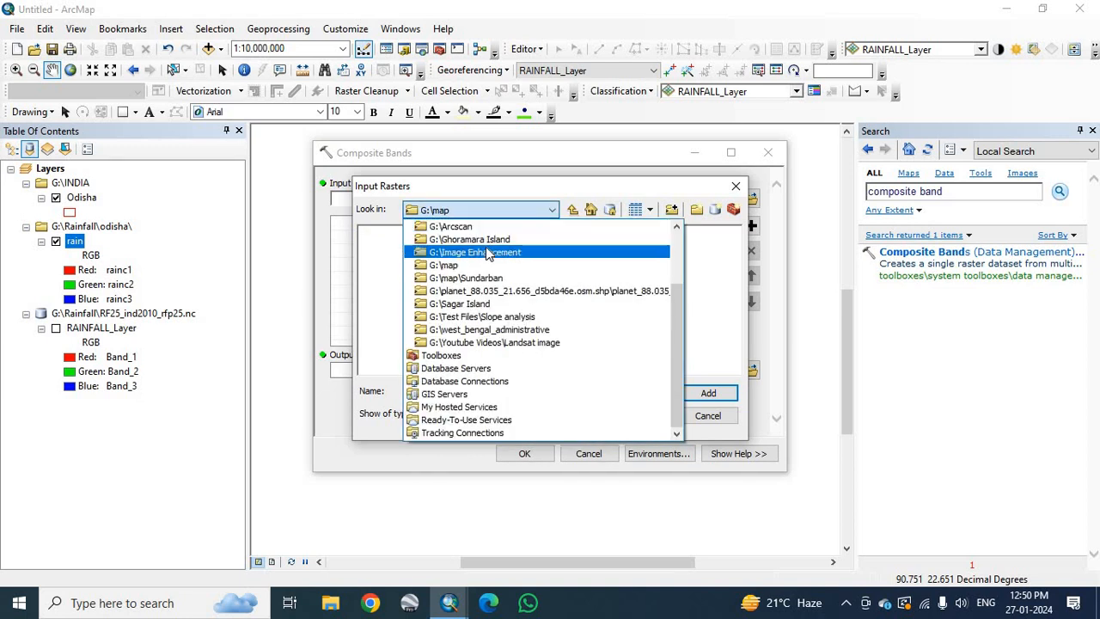
click(477, 290)
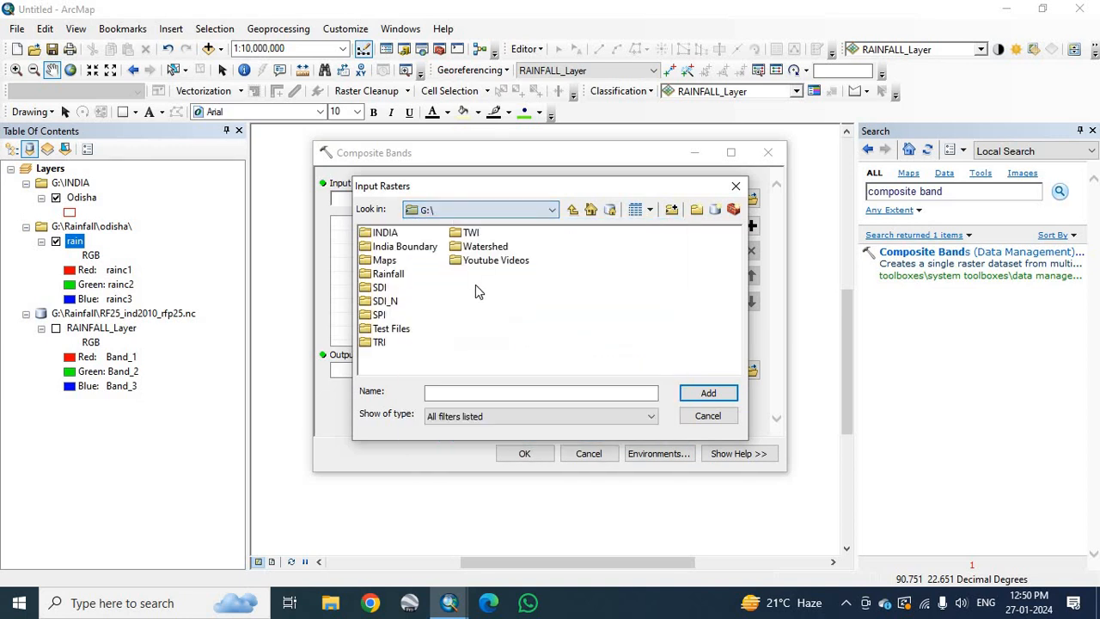
double_click(387, 275)
double_click(386, 233)
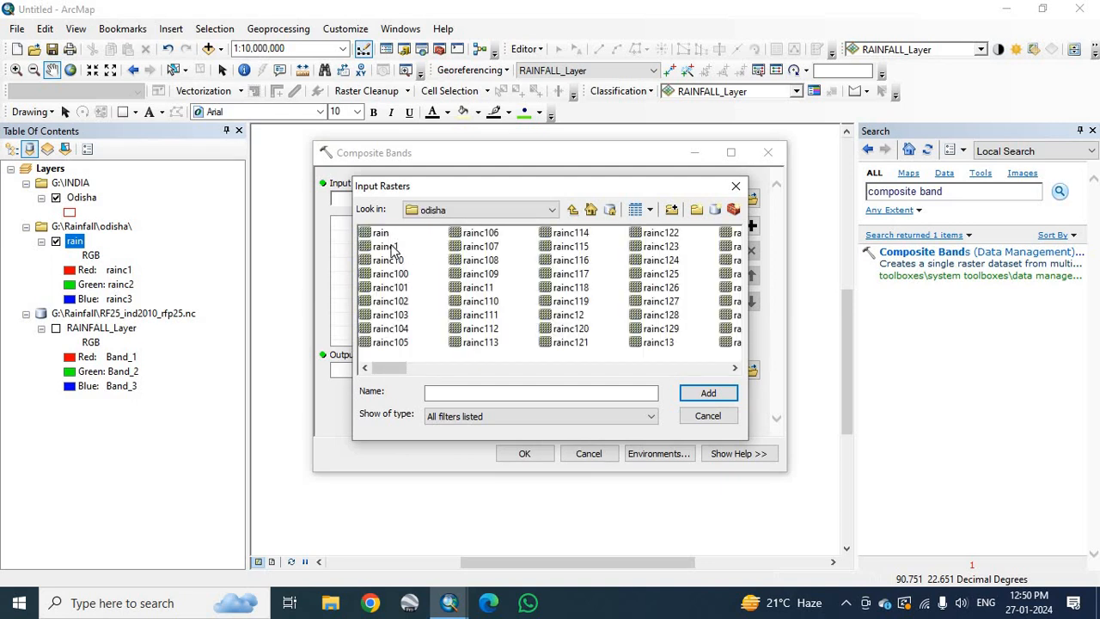
Add all listed band rasters from rainc1 through rainc99 as inputs, leaving out the rain raster
click(385, 247)
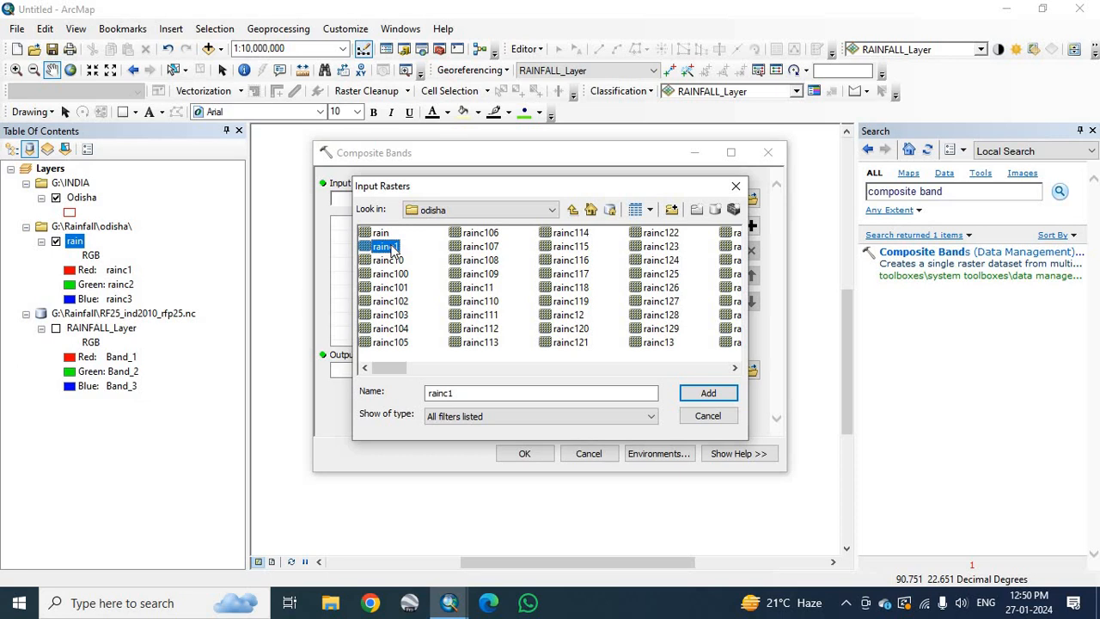
drag(388, 368, 700, 369)
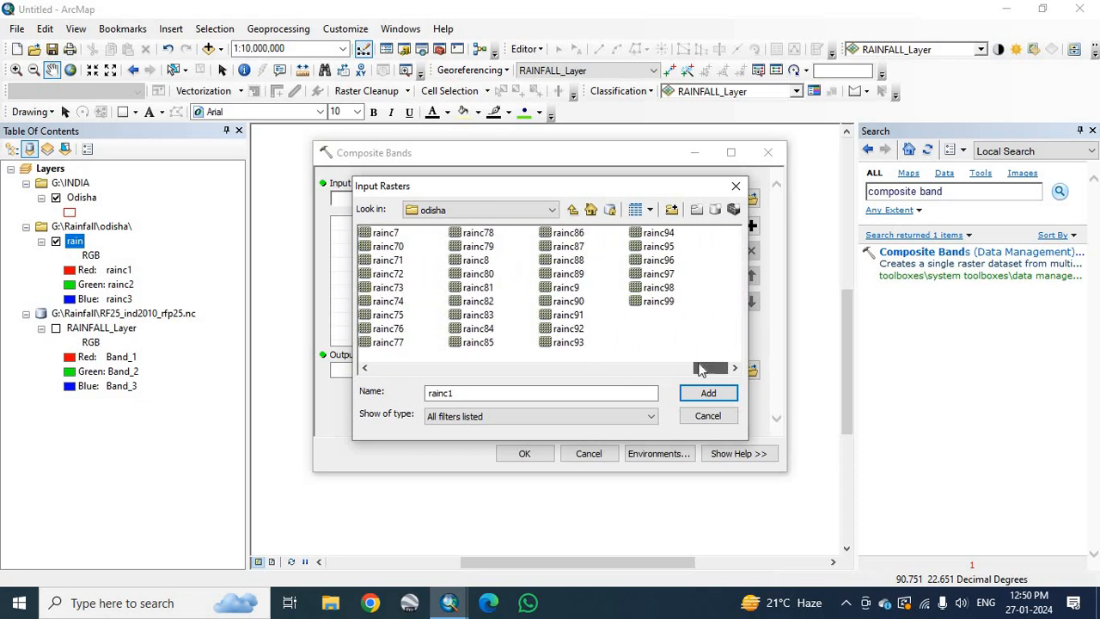
shift+click(653, 303)
drag(696, 369, 385, 369)
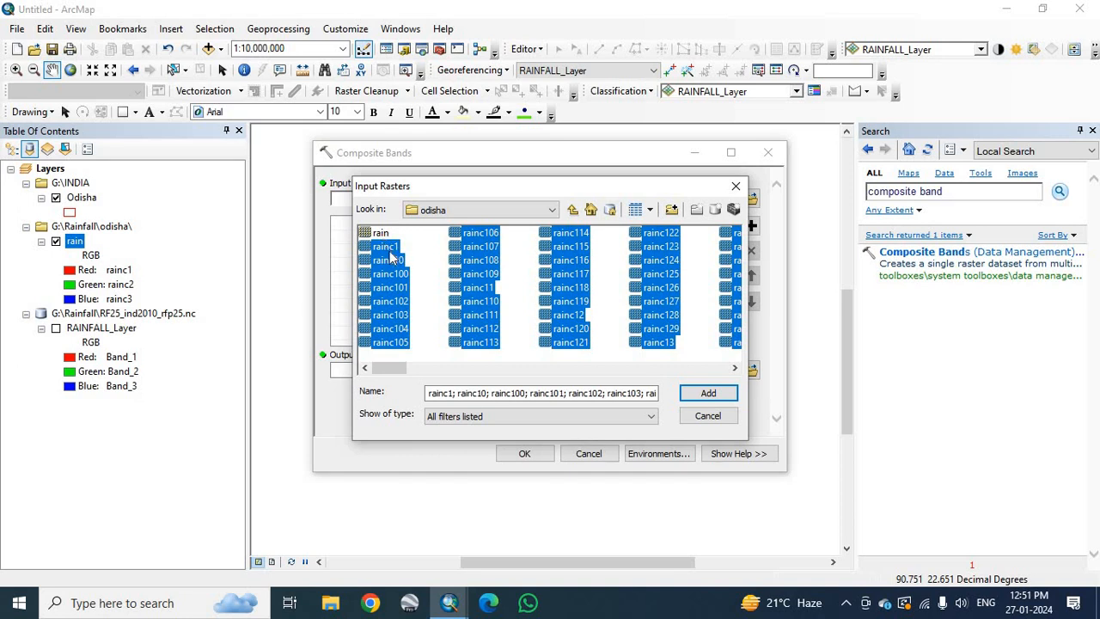
drag(399, 369, 717, 364)
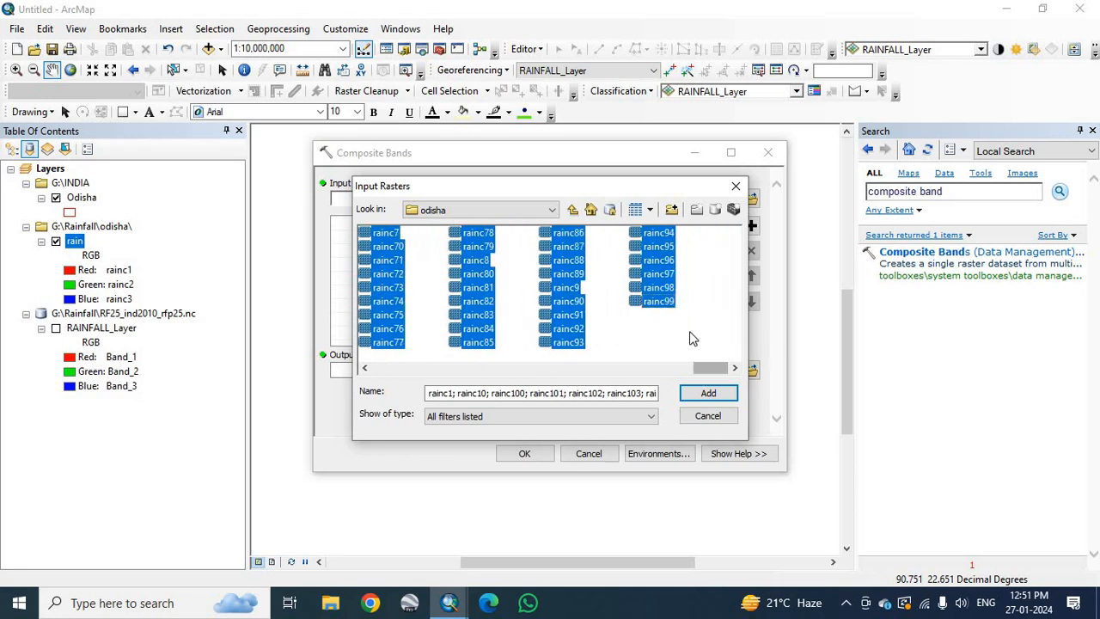
click(713, 395)
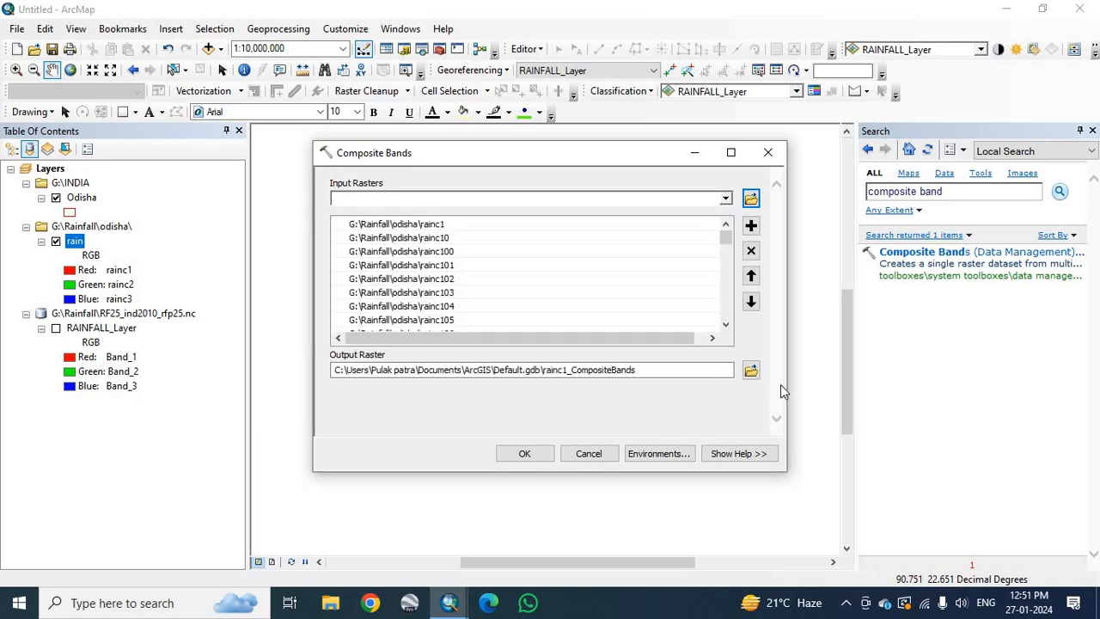
Create a folder named "odisha compo" in G:\Rainfall for the Composite Bands output raster
click(753, 373)
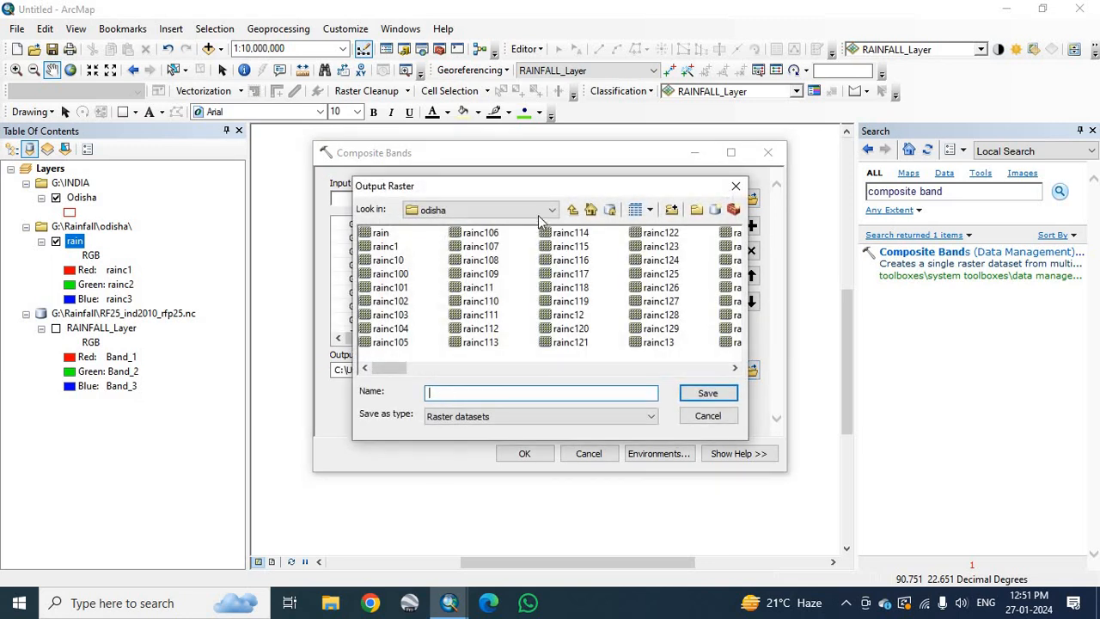
click(572, 209)
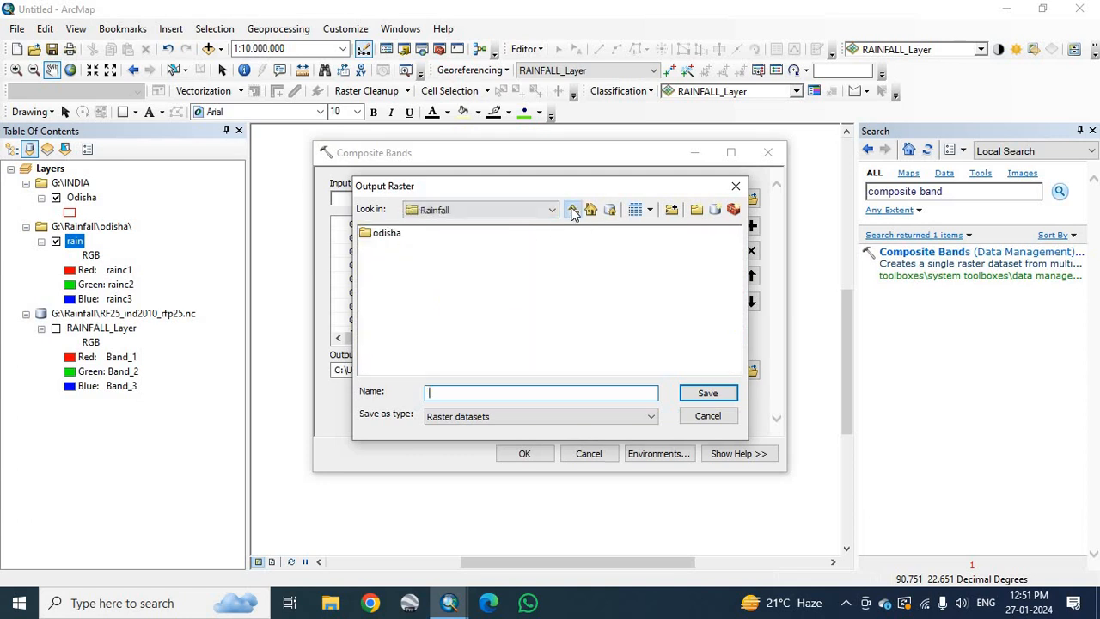
click(671, 211)
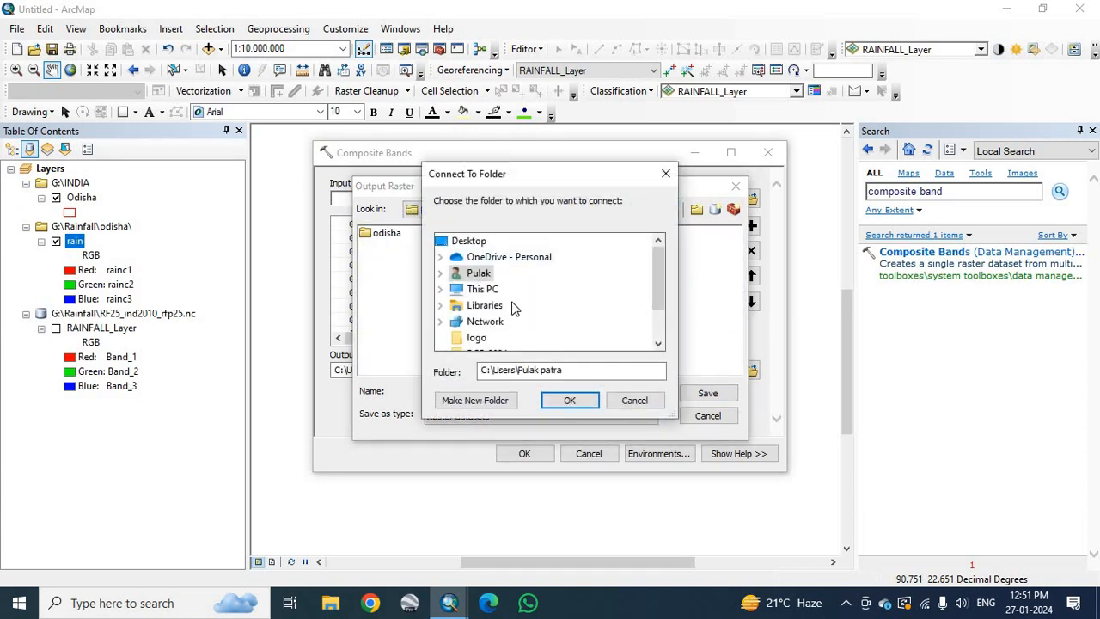
click(634, 399)
click(697, 210)
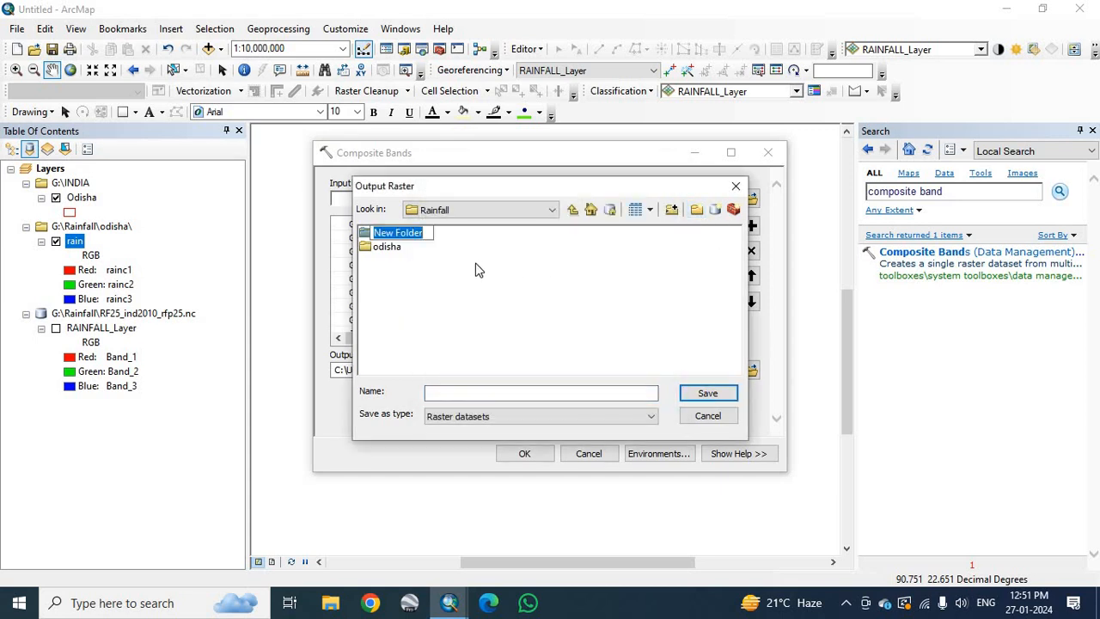
text(odisha)
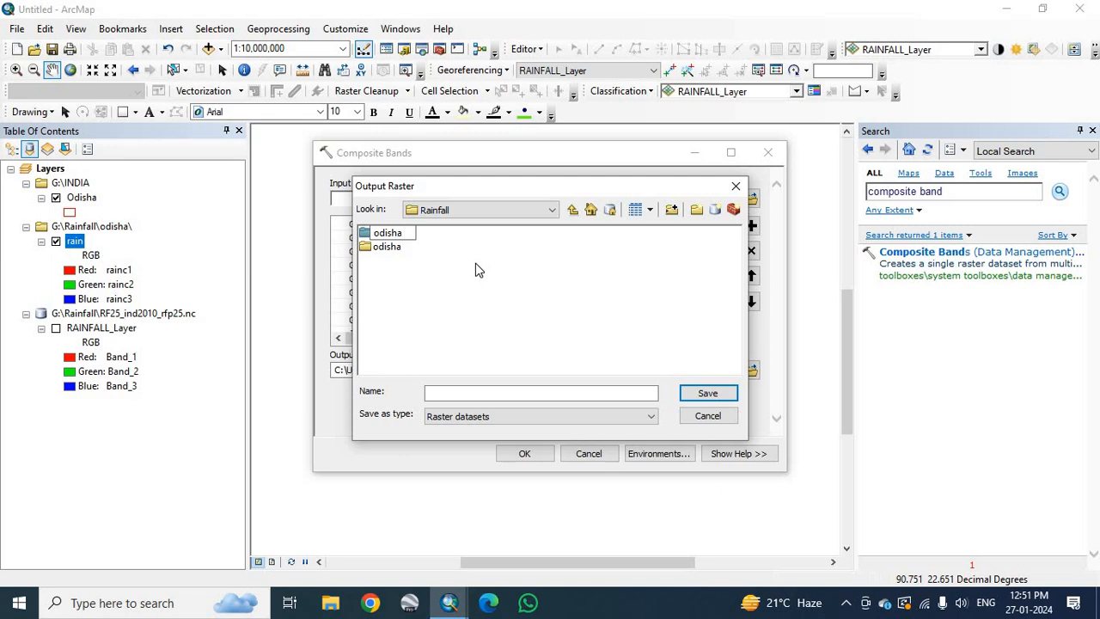
text( compo)
key(Return)
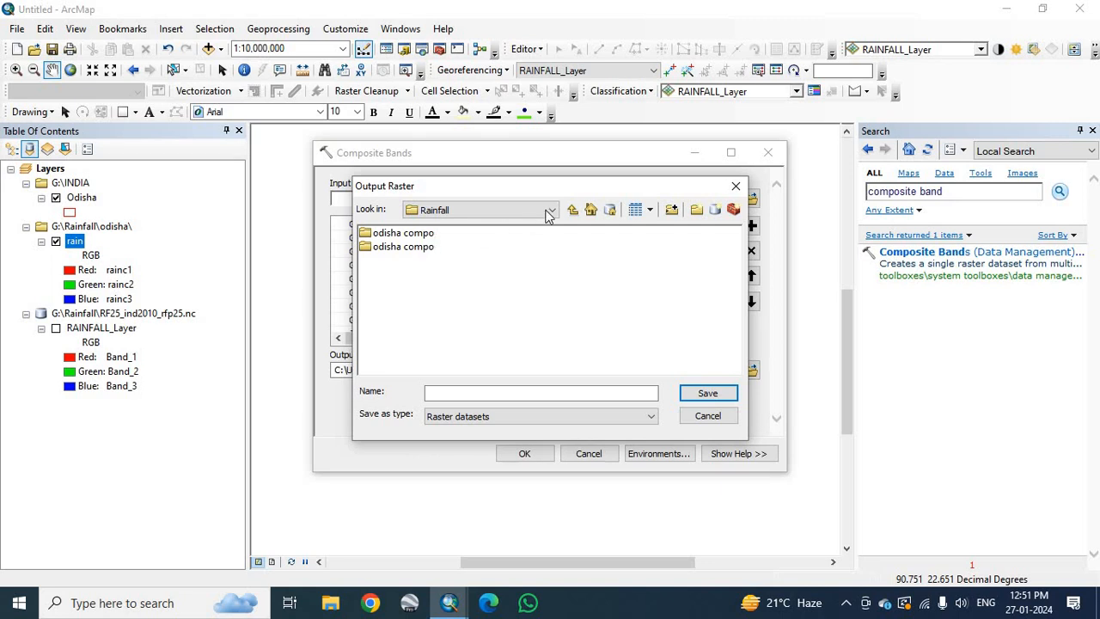
Set the Composite Bands output raster to "compo" inside the G:\Rainfall\odisha compo folder
click(571, 213)
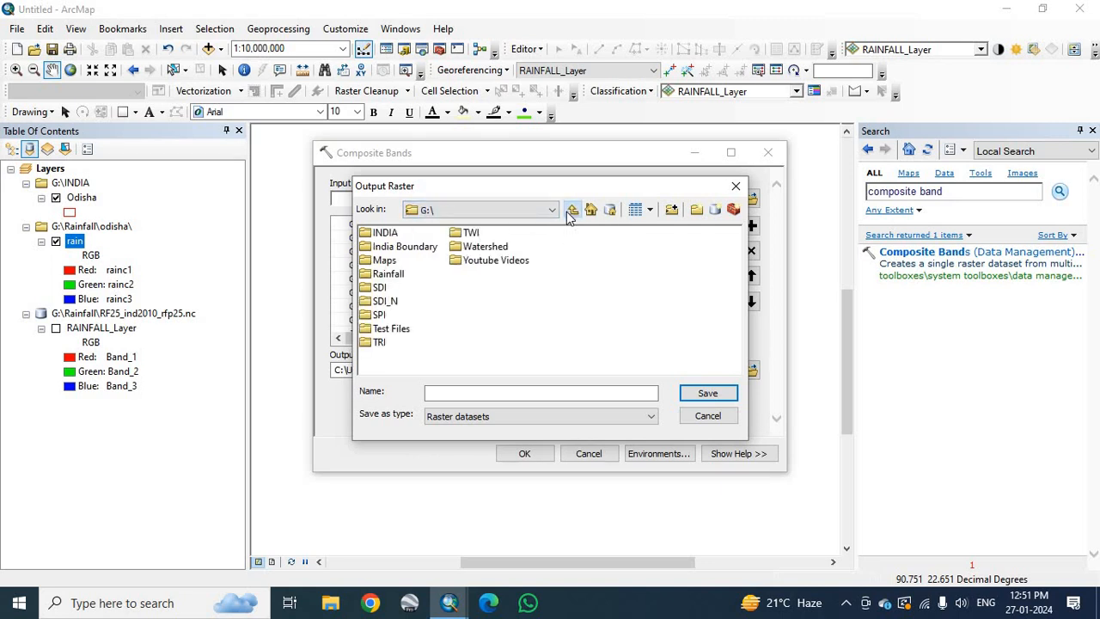
double_click(394, 272)
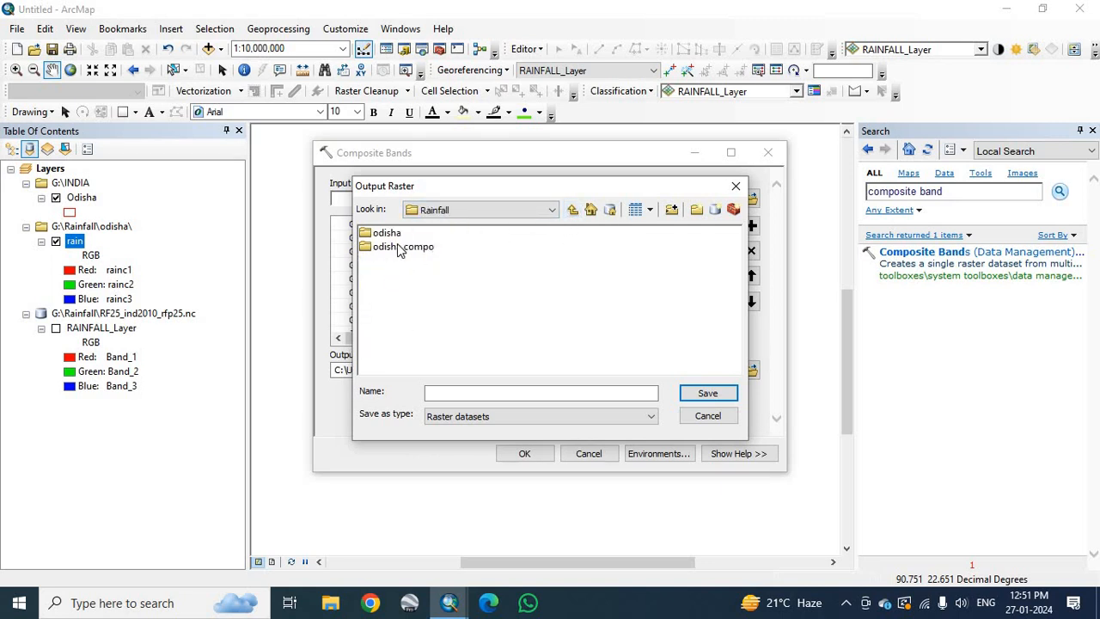
double_click(399, 248)
click(456, 392)
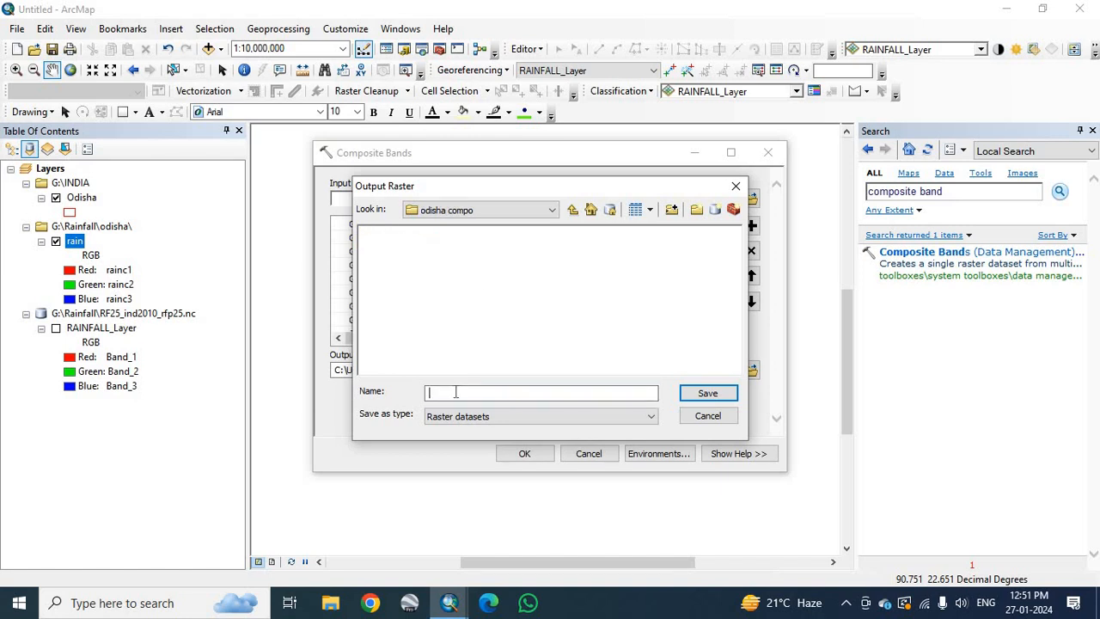
text(compo)
click(708, 392)
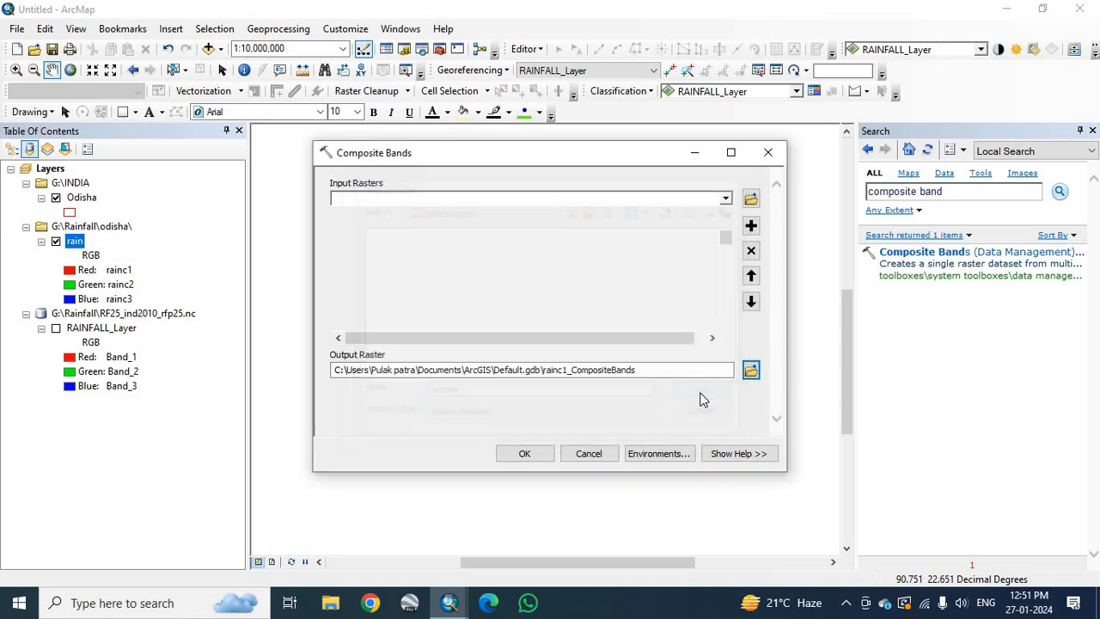
Run Composite Bands and hide the rain layer
click(523, 454)
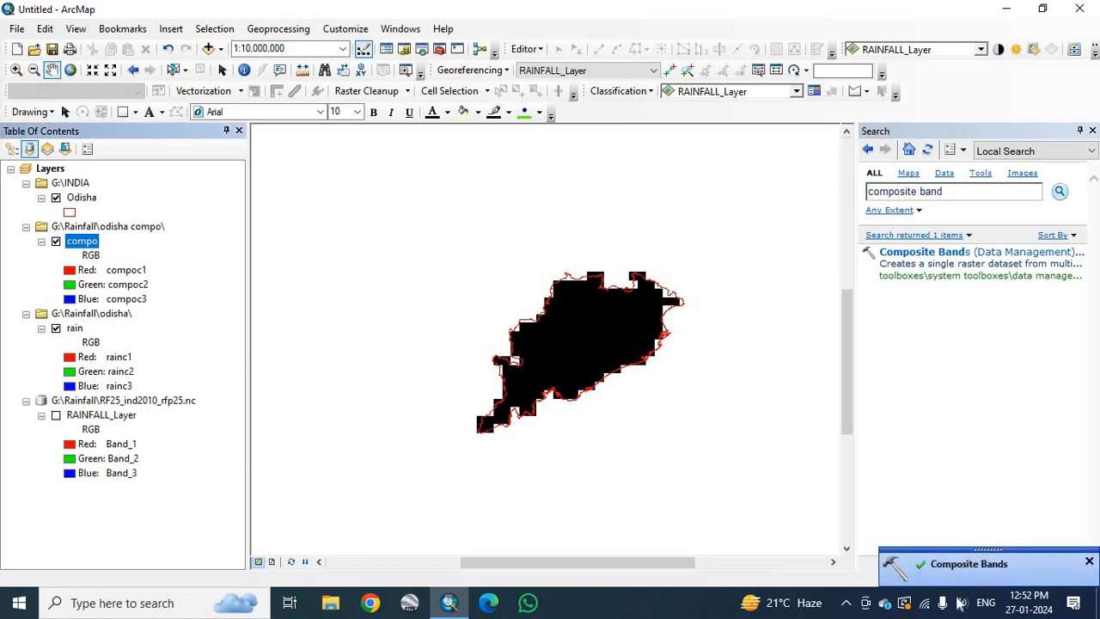
click(1090, 563)
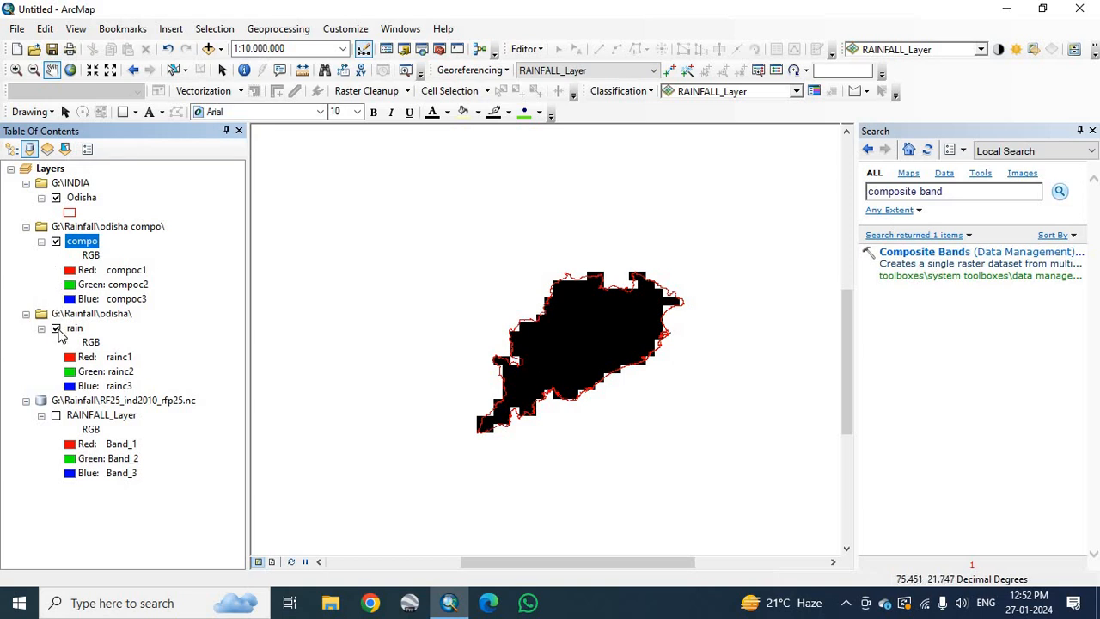
click(56, 330)
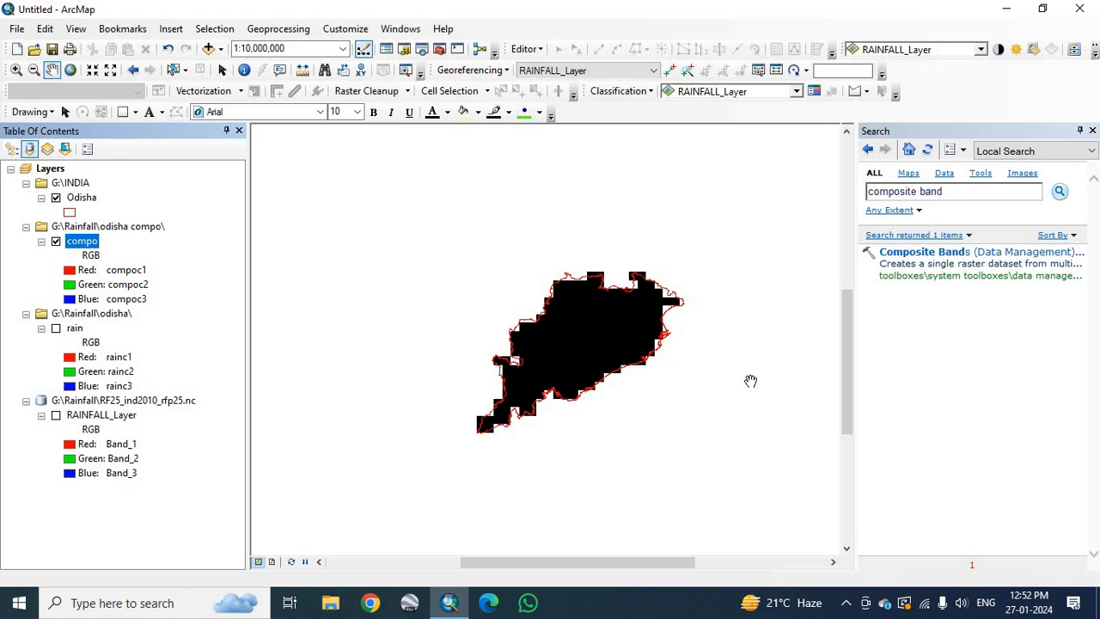
Search for "project raster" and open the Project Raster (Data Management) tool
triple_click(911, 192)
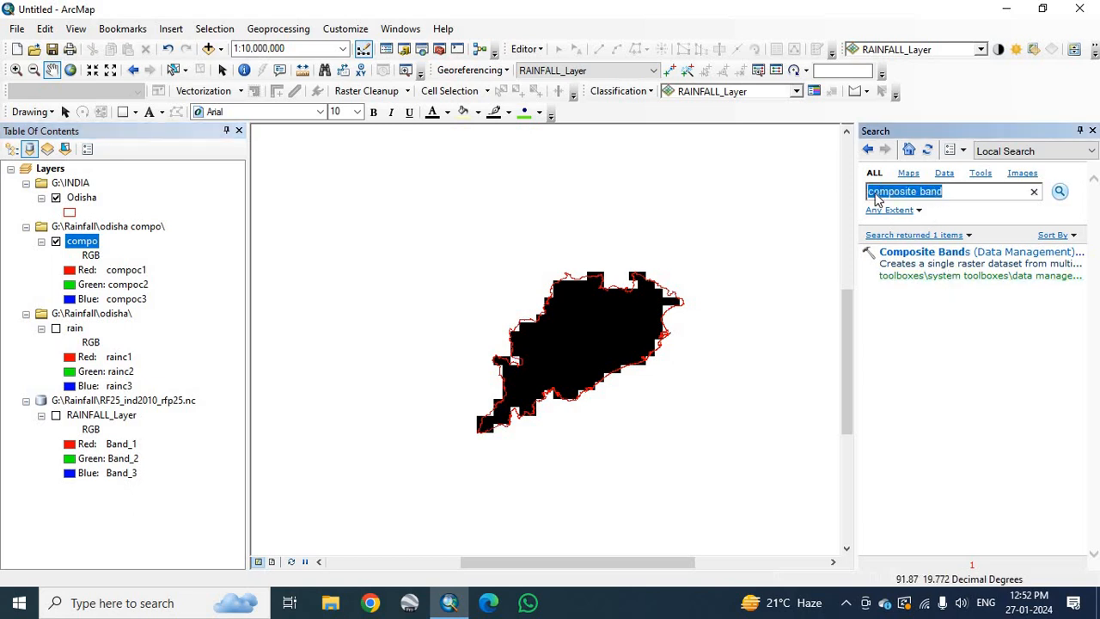
text(pro)
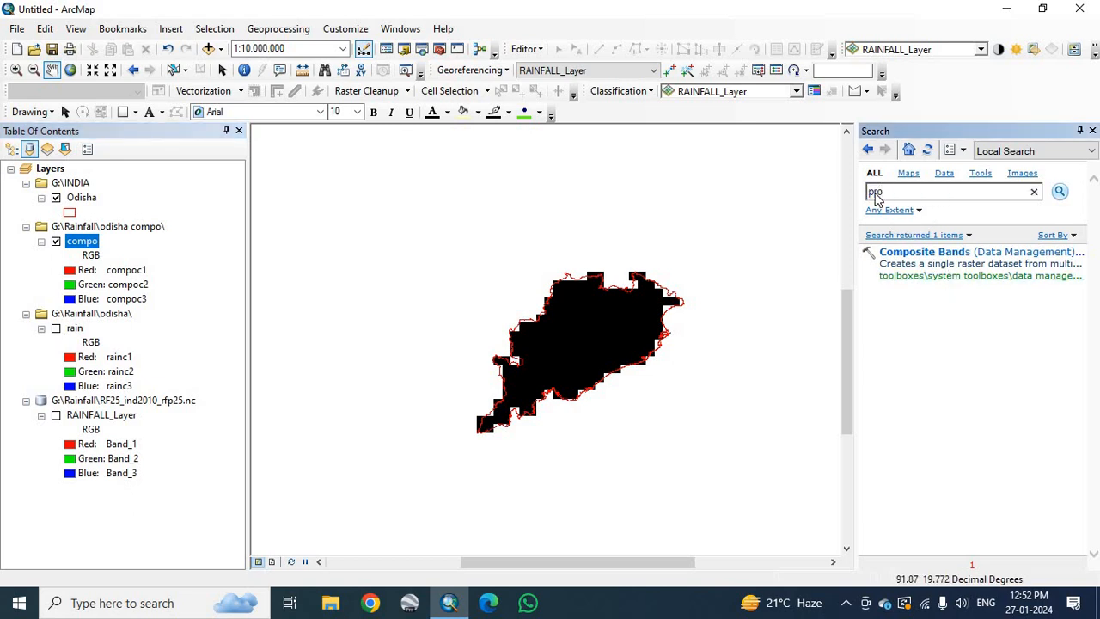
text(ject)
key(BackSpace)
key(BackSpace)
key(BackSpace)
key(BackSpace)
text(ect raster)
click(1058, 192)
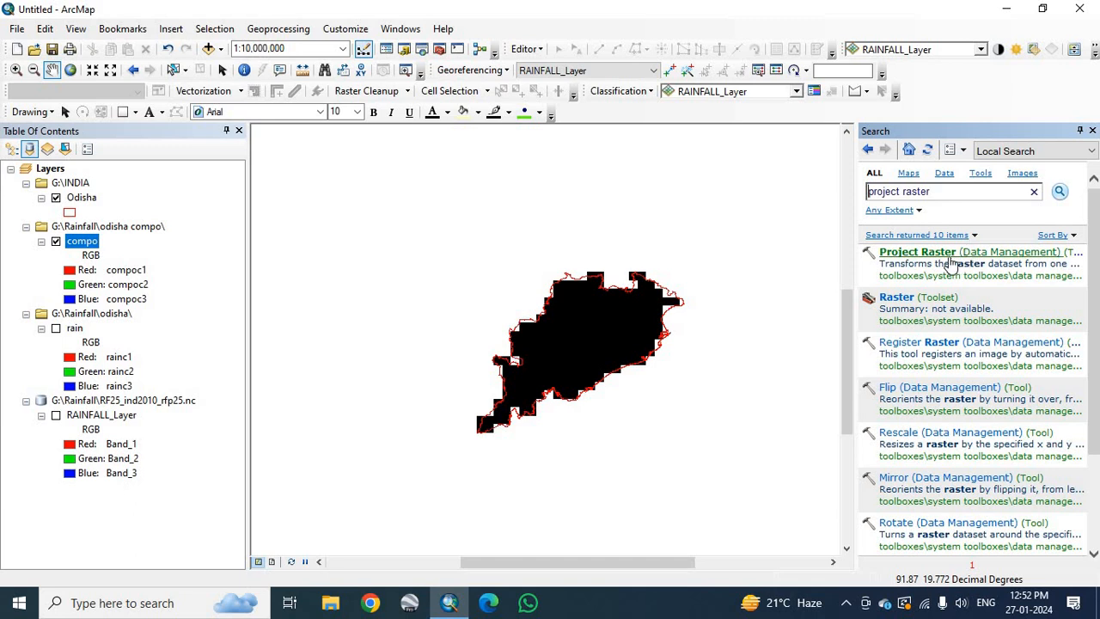
click(994, 251)
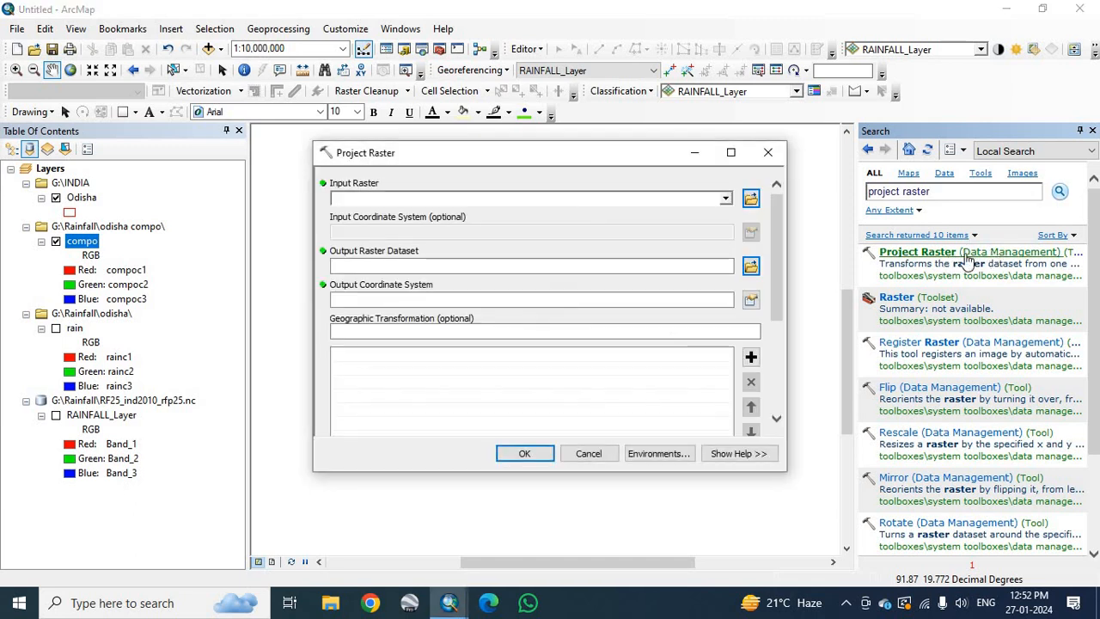
Choose compo as the input raster and create an "odisha project" folder in G:\Rainfall for the output
click(725, 198)
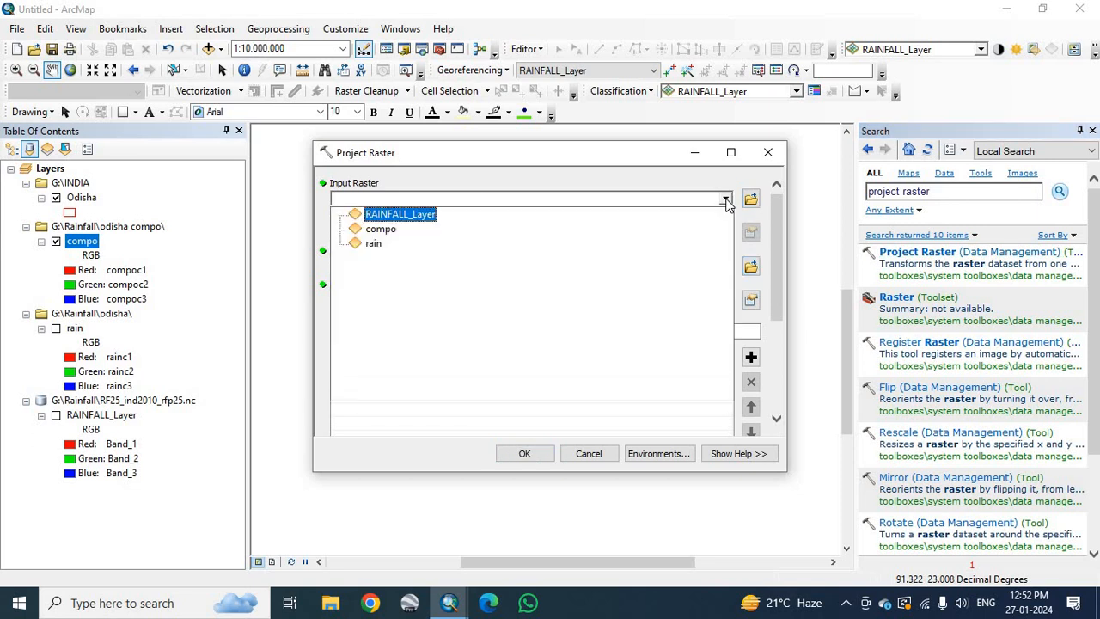
click(409, 230)
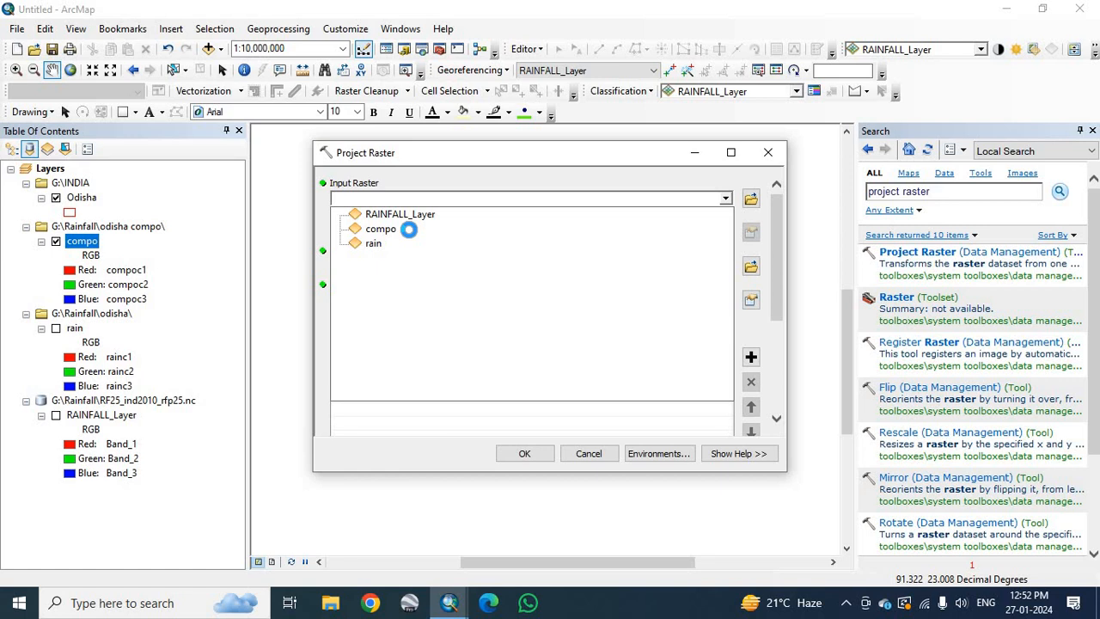
click(751, 265)
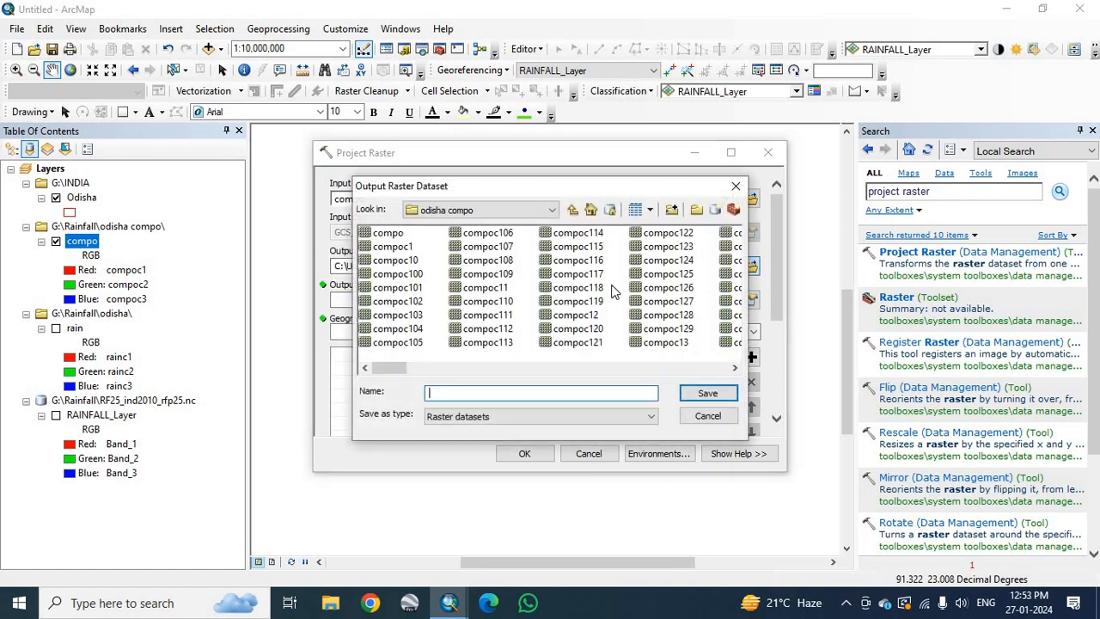
click(572, 211)
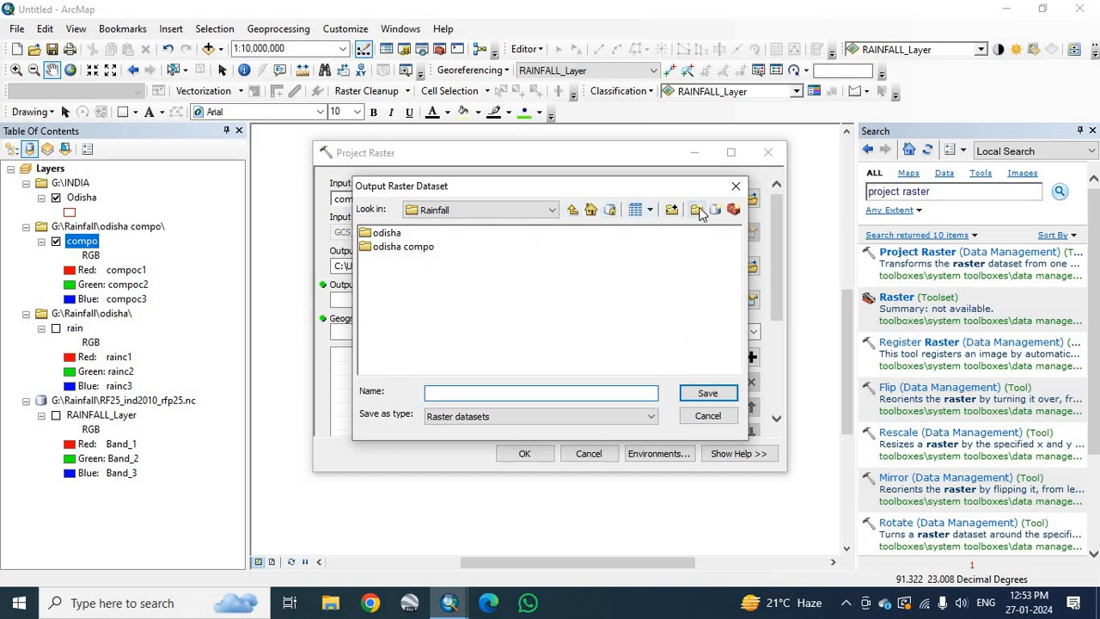
click(697, 210)
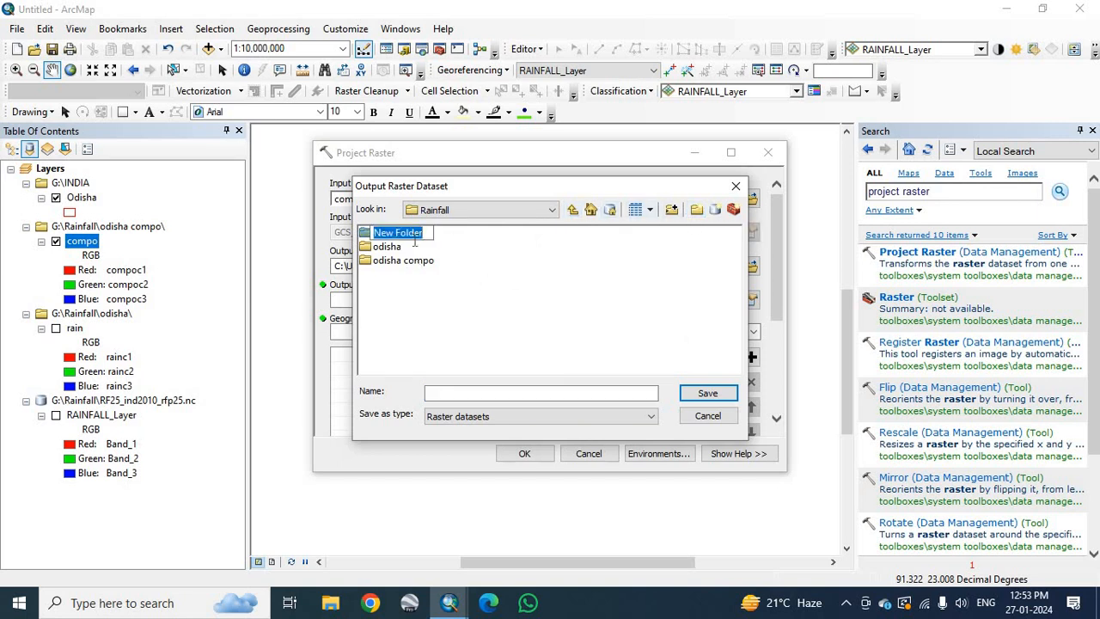
text(p)
key(BackSpace)
text(odisha)
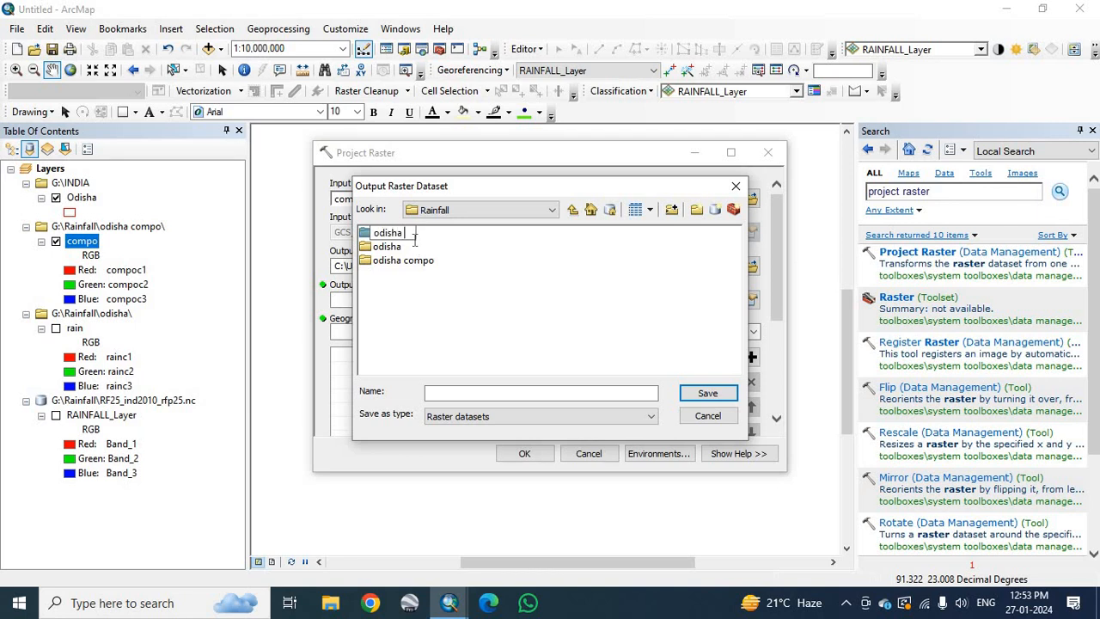
text( project)
click(477, 285)
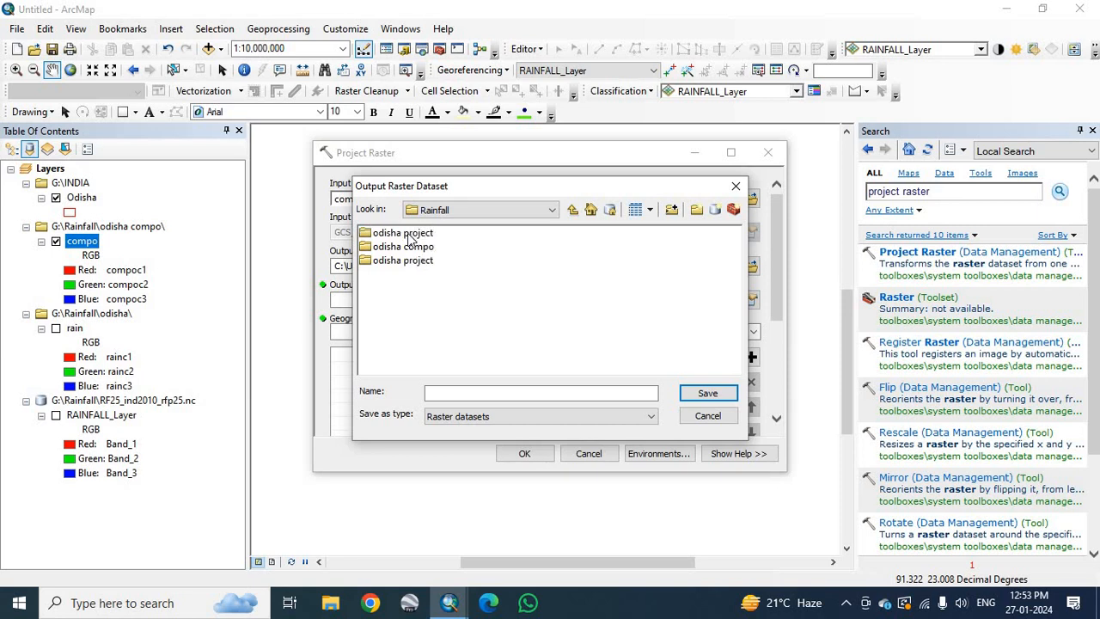
Set the output raster dataset to "project" inside the G:\Rainfall\odisha project folder
click(571, 211)
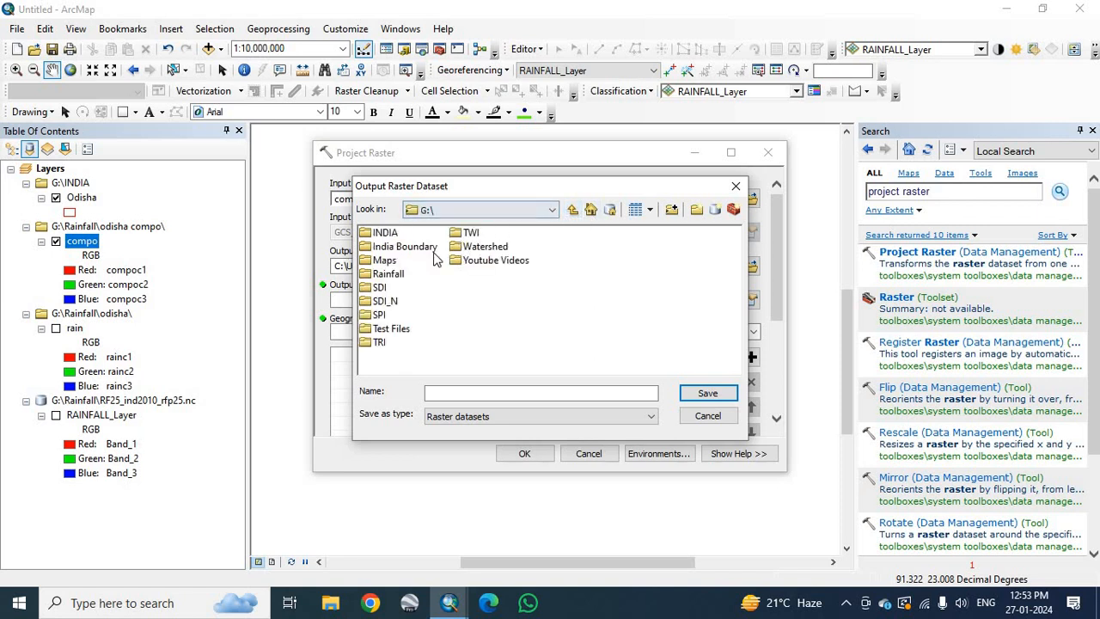
double_click(389, 273)
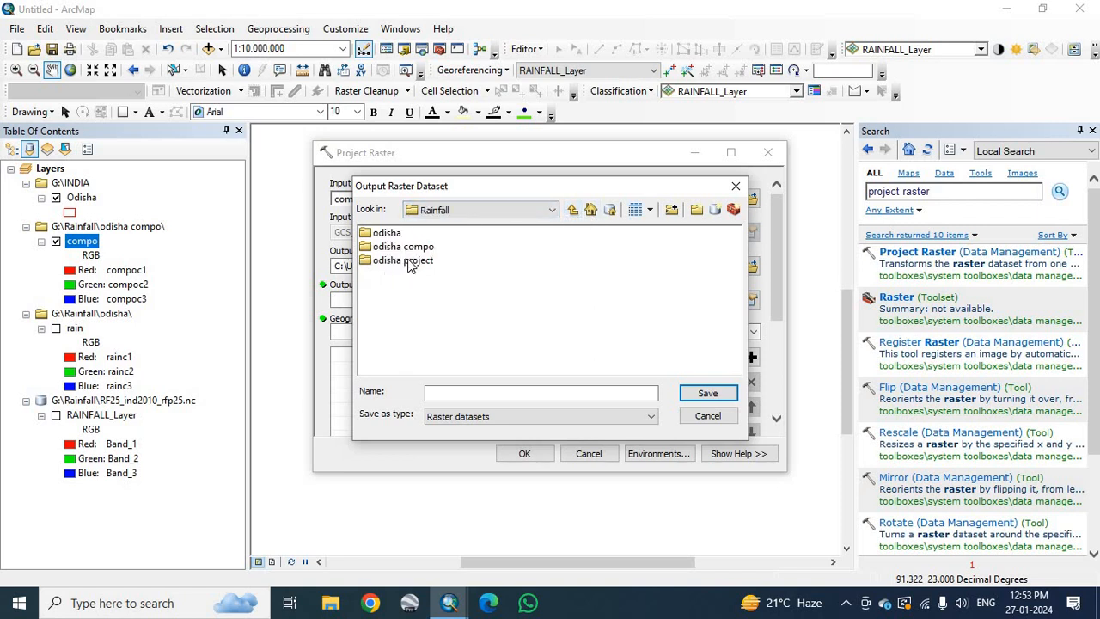
double_click(411, 262)
click(453, 393)
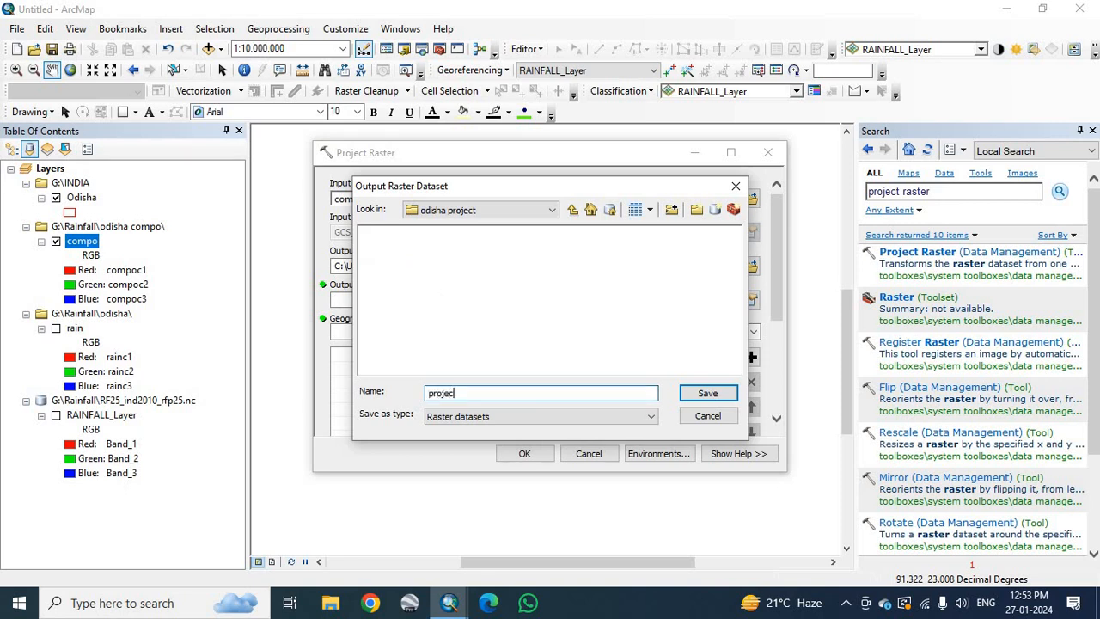
click(707, 393)
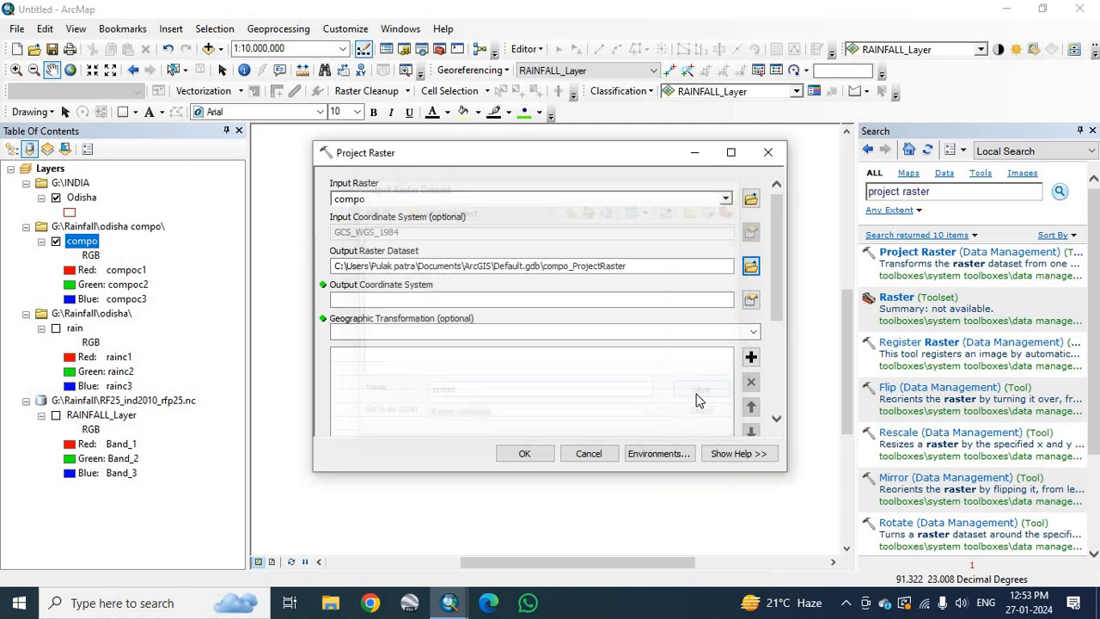
Set the output coordinate system to WGS 1984 UTM Zone 45N from the projected UTM, WGS 1984, Northern Hemisphere systems
click(751, 299)
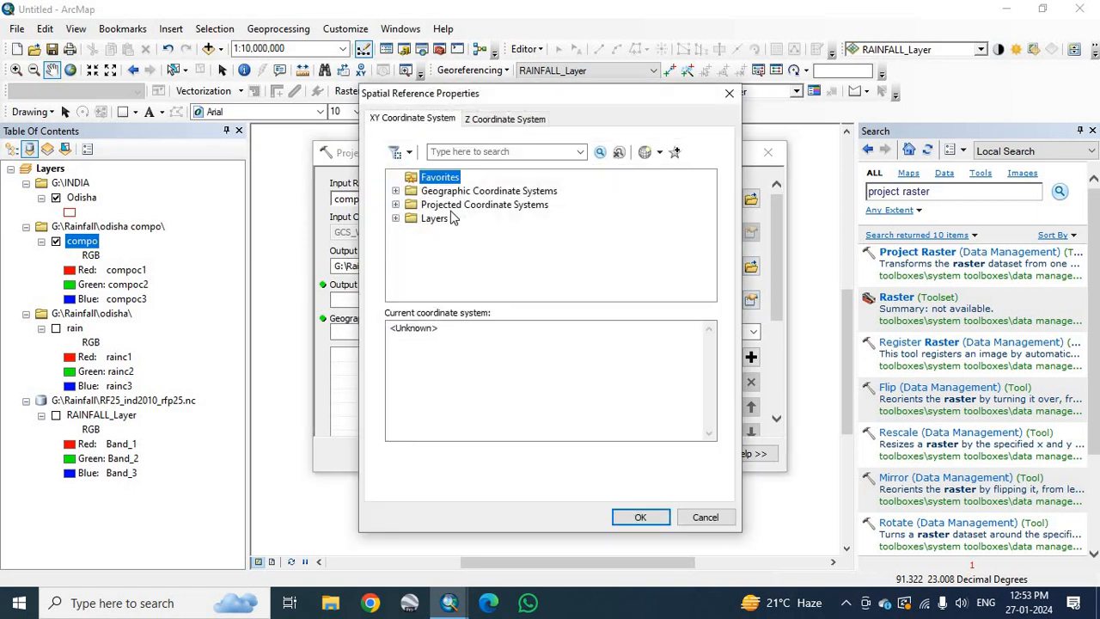
click(395, 204)
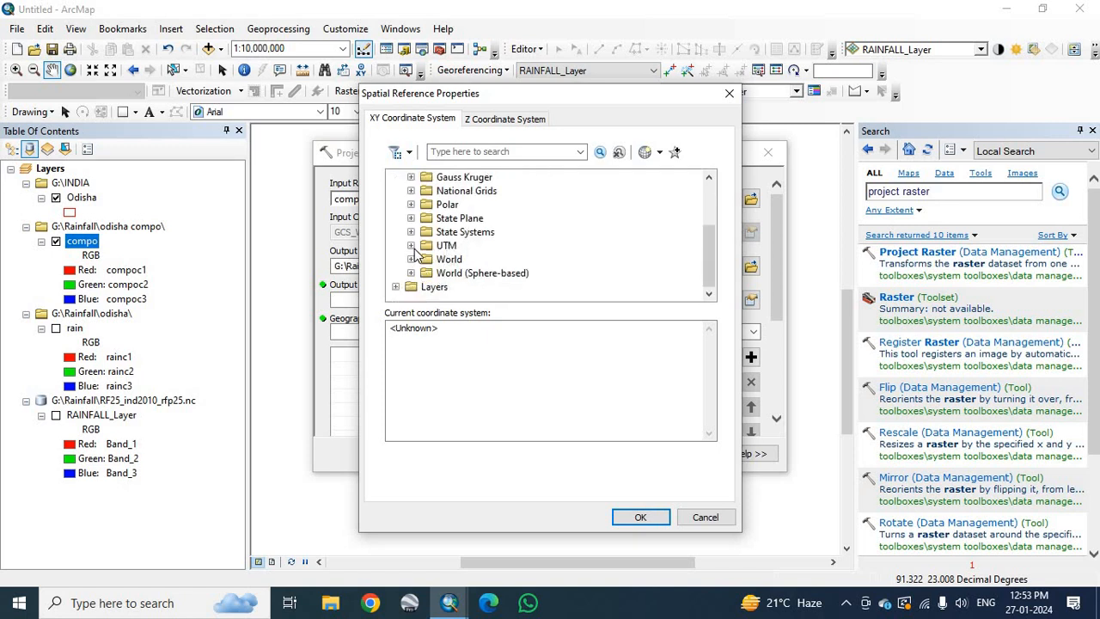
click(412, 246)
scroll(421, 256, down, 3)
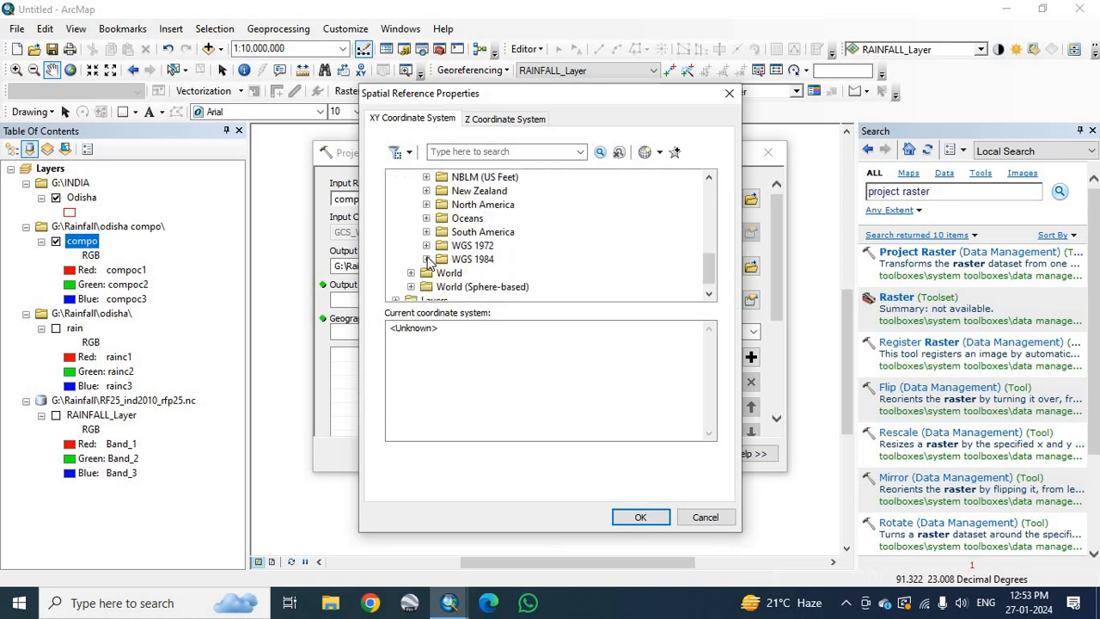
click(427, 258)
scroll(430, 258, down, 1)
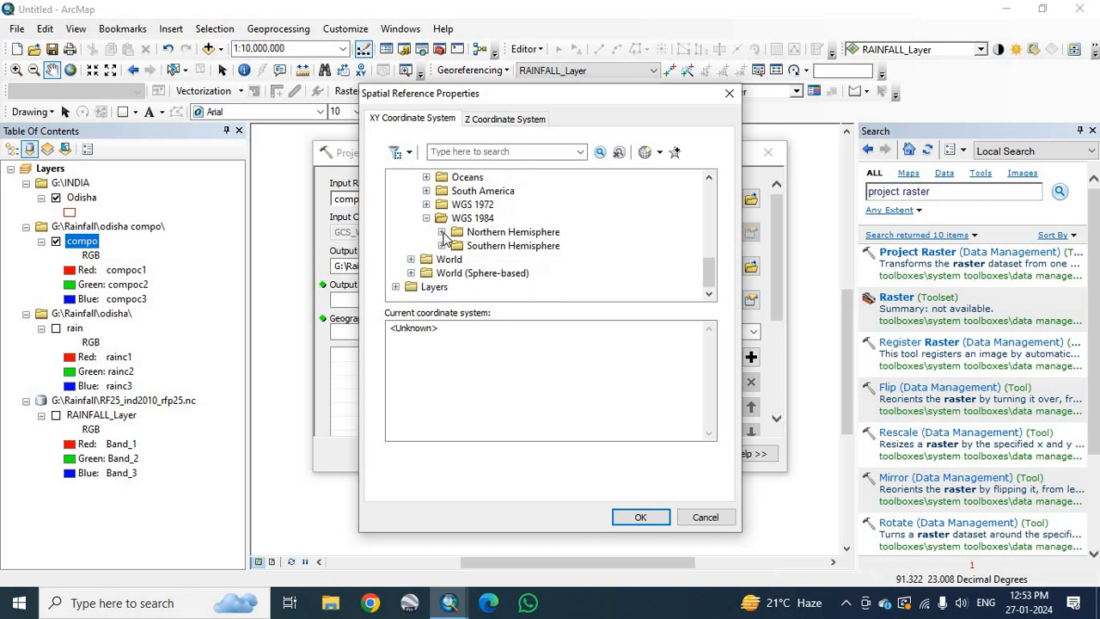
click(442, 232)
scroll(526, 262, down, 10)
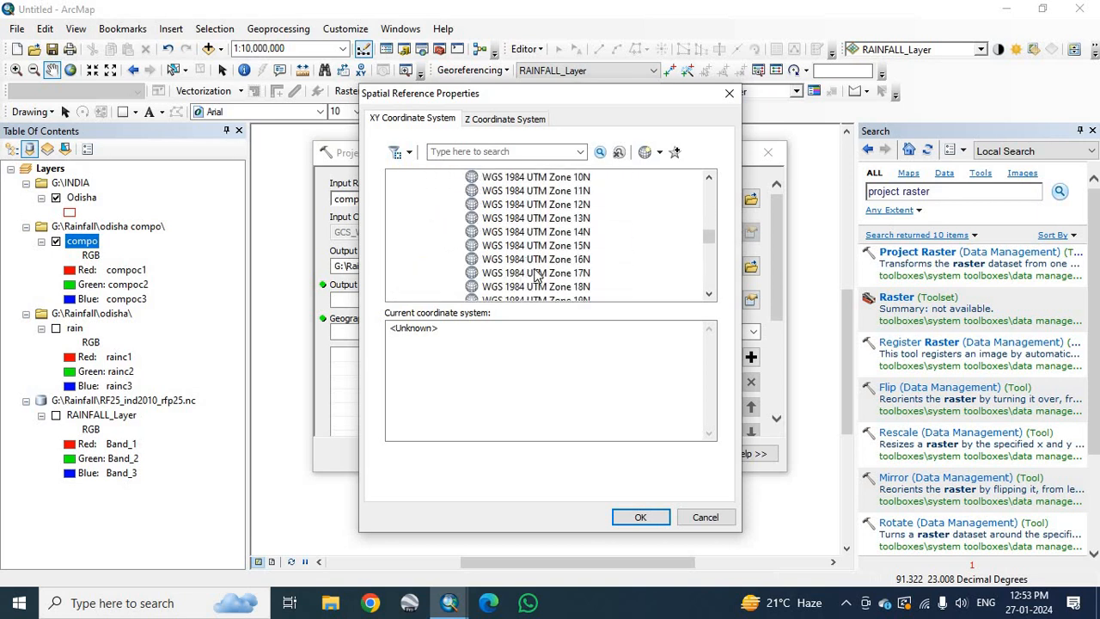
scroll(534, 273, down, 9)
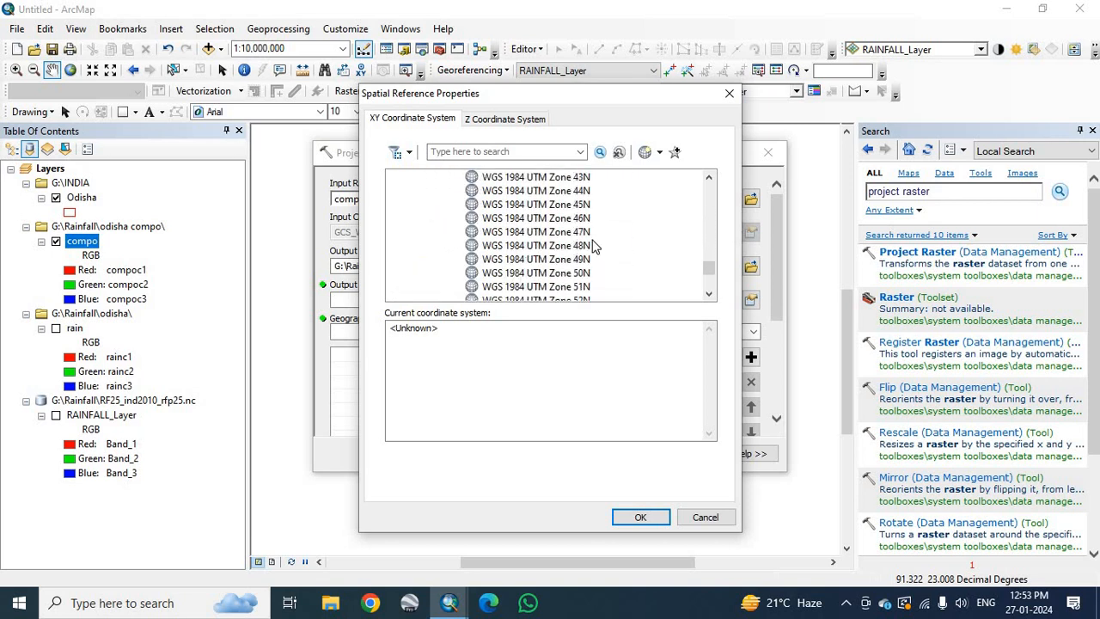
click(568, 206)
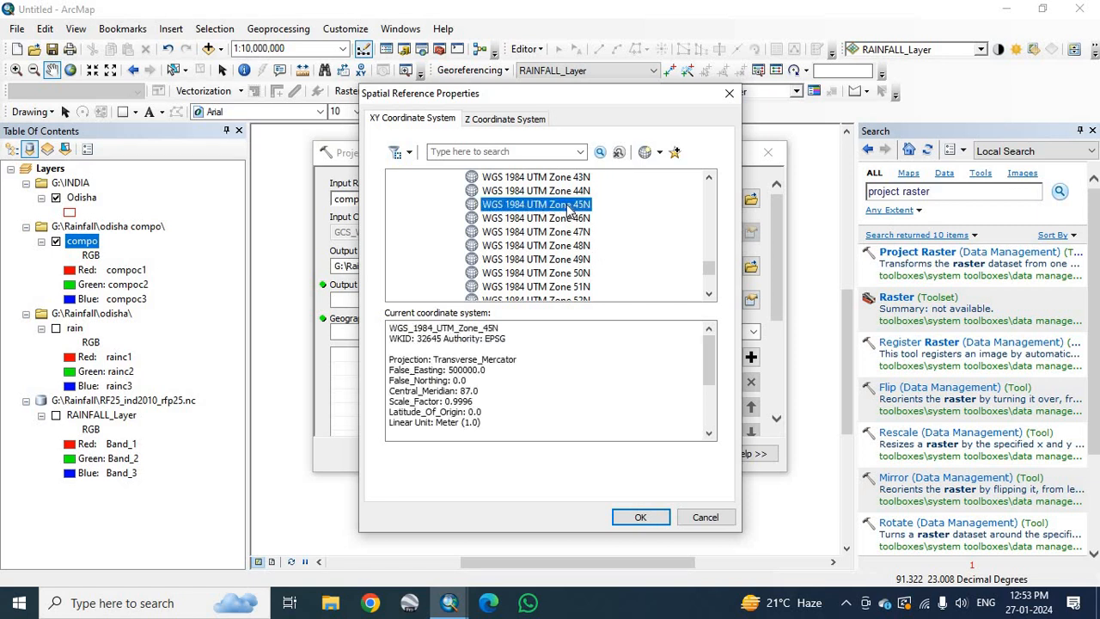
click(653, 516)
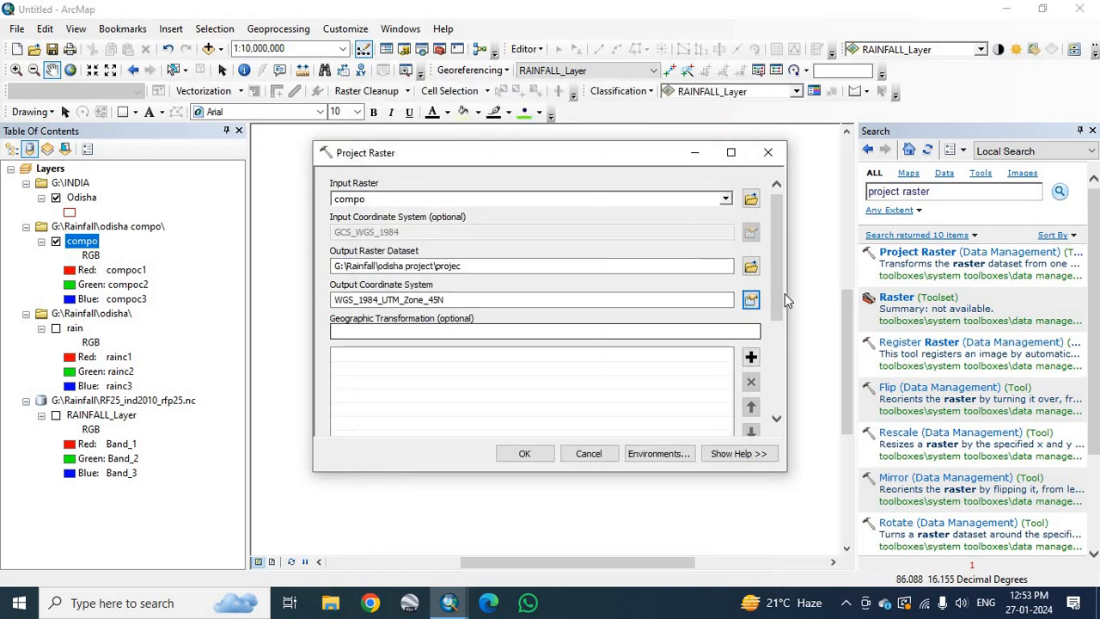
Run Project Raster with the remaining settings at their defaults and dismiss the completion notification
drag(777, 277, 777, 389)
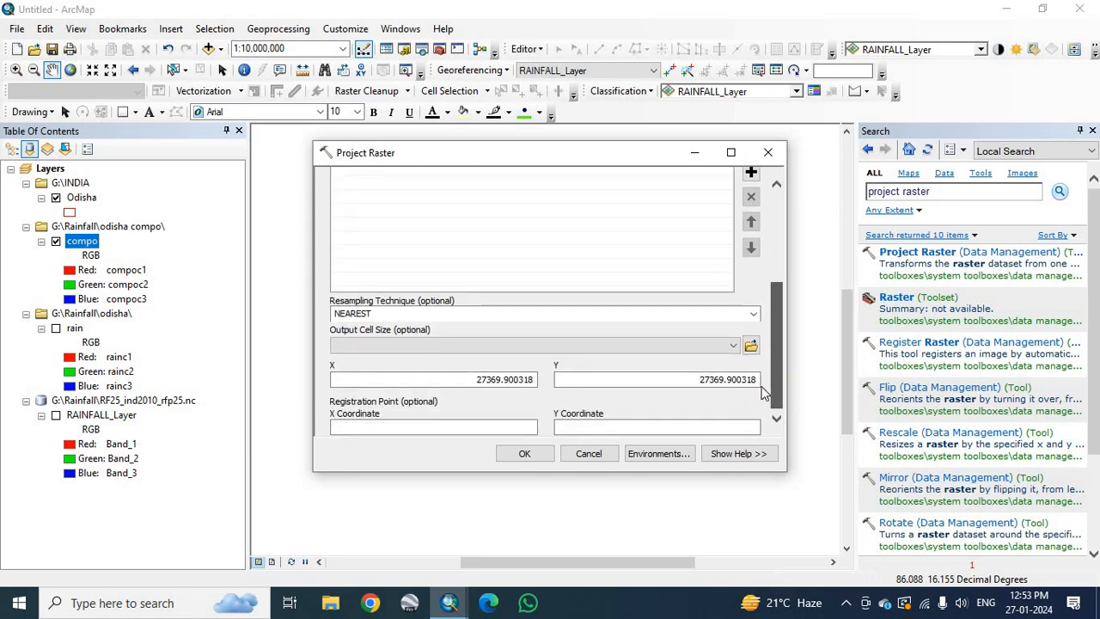
click(527, 454)
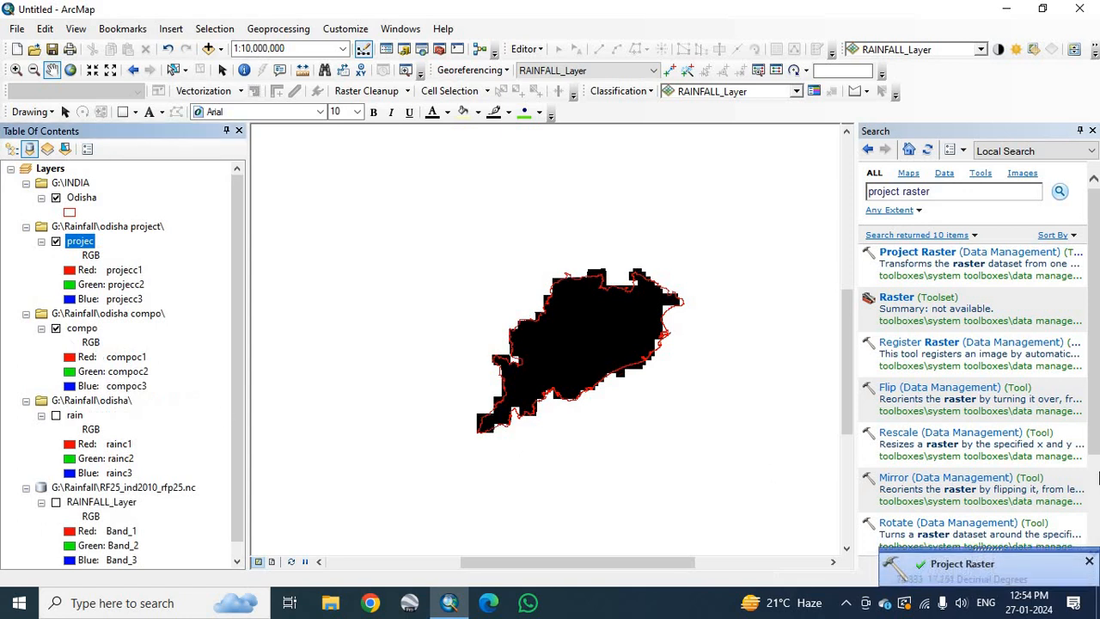
click(1089, 563)
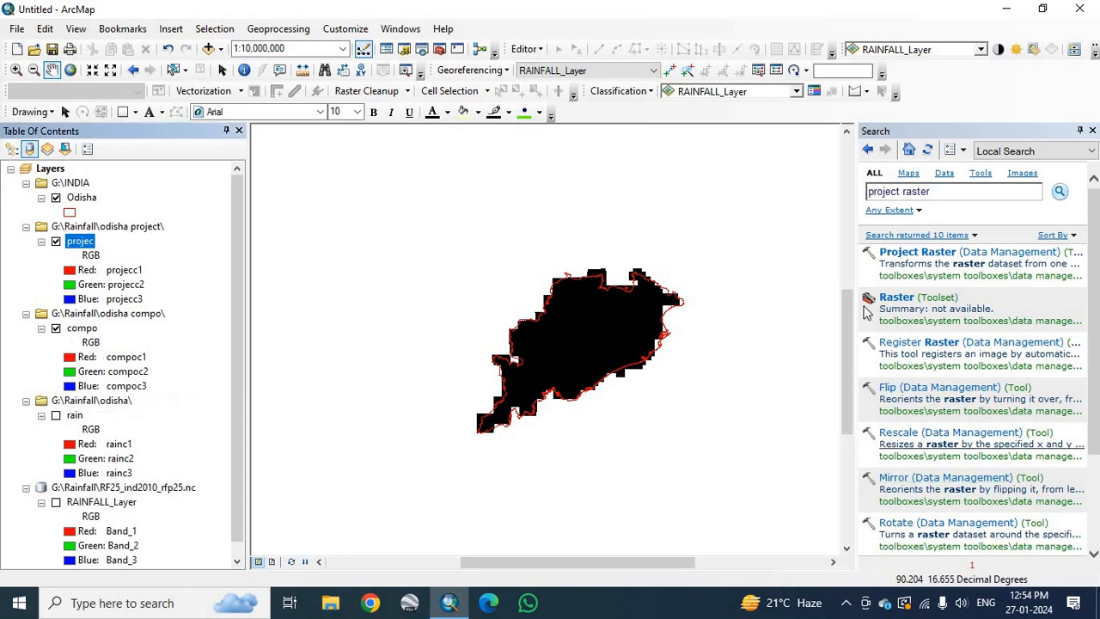
Search for "cell statistics" and open the Cell Statistics (Spatial Analyst) tool
click(879, 190)
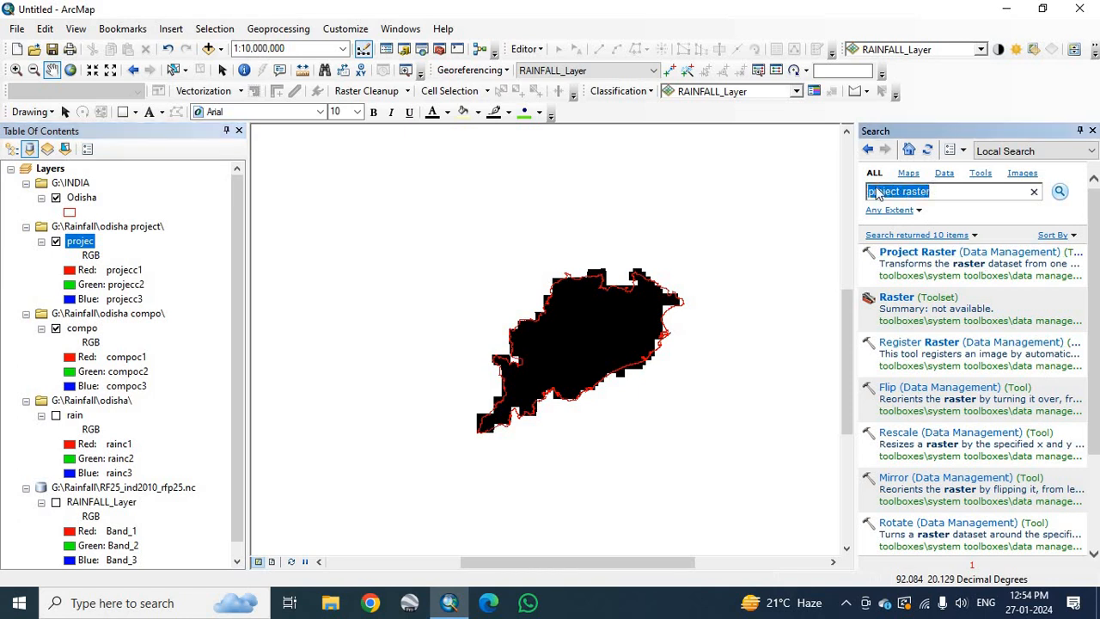
key(BackSpace)
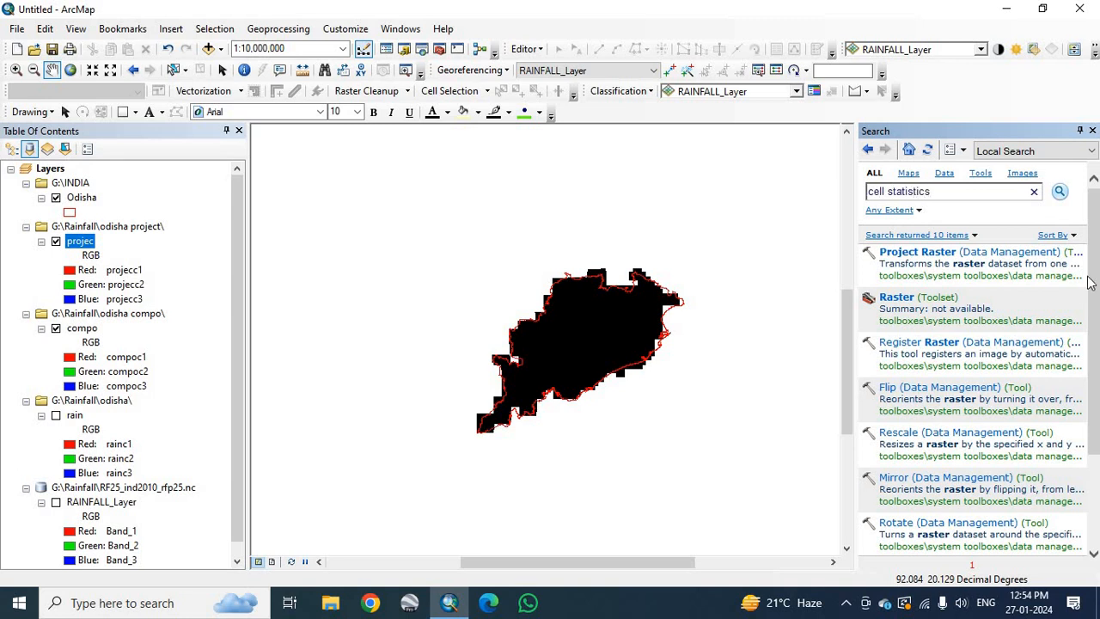
click(1060, 191)
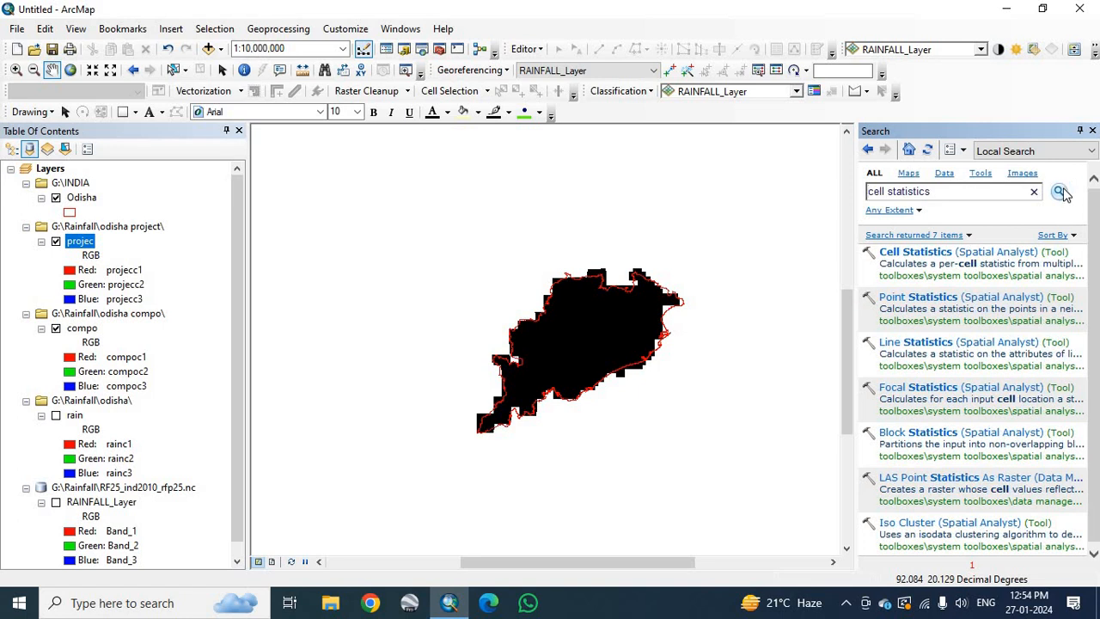
click(1011, 253)
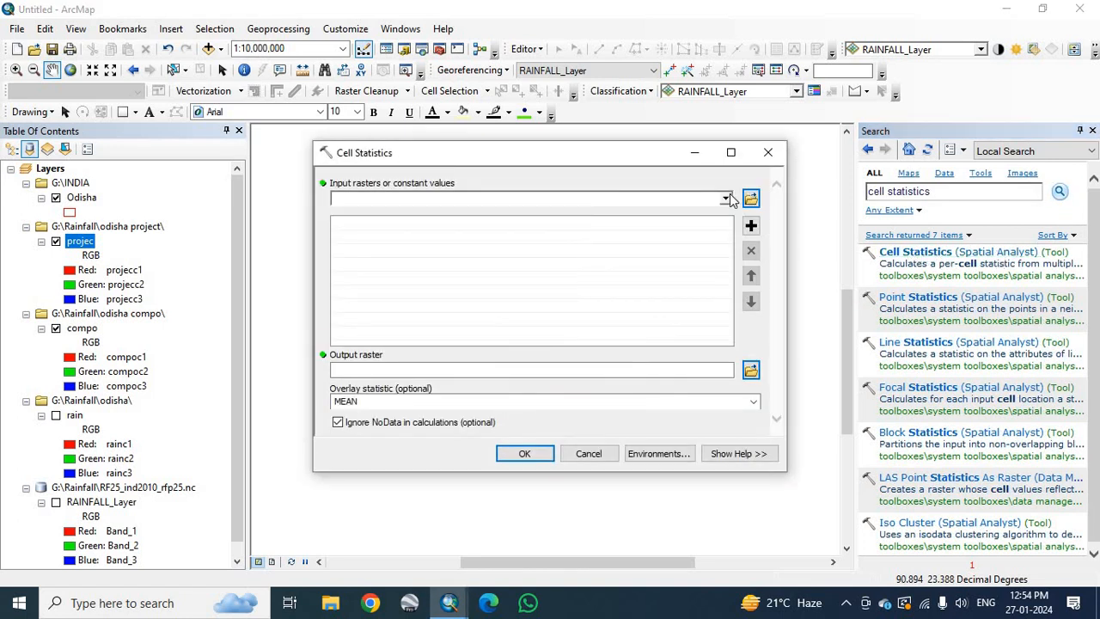
Add projec as the input raster and set the output raster to "cellstat" in the G:\Rainfall folder
click(727, 198)
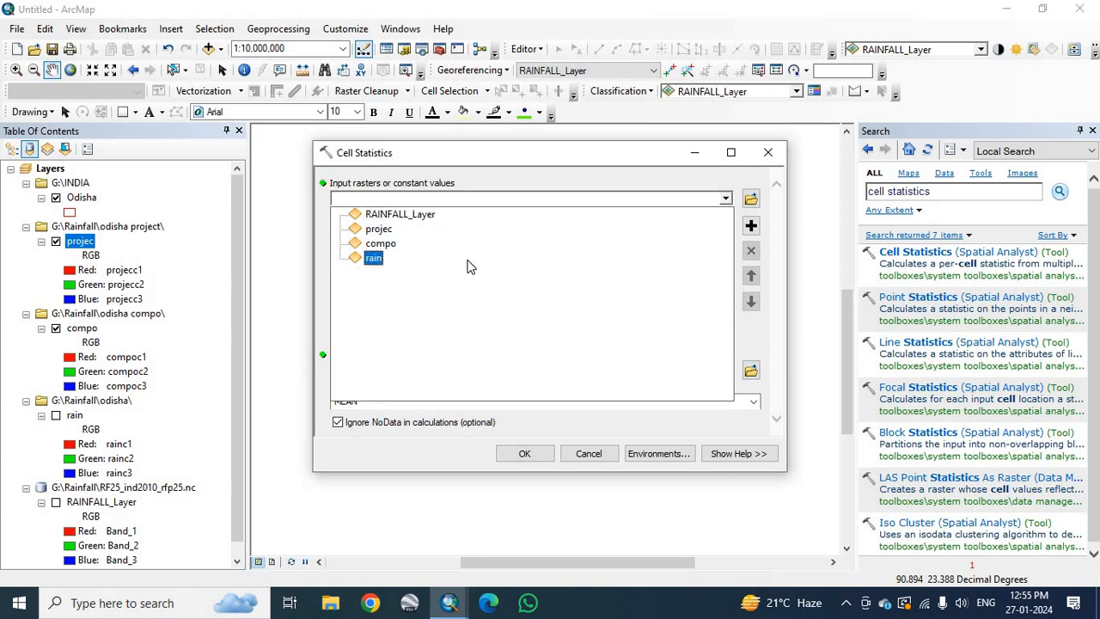
click(460, 229)
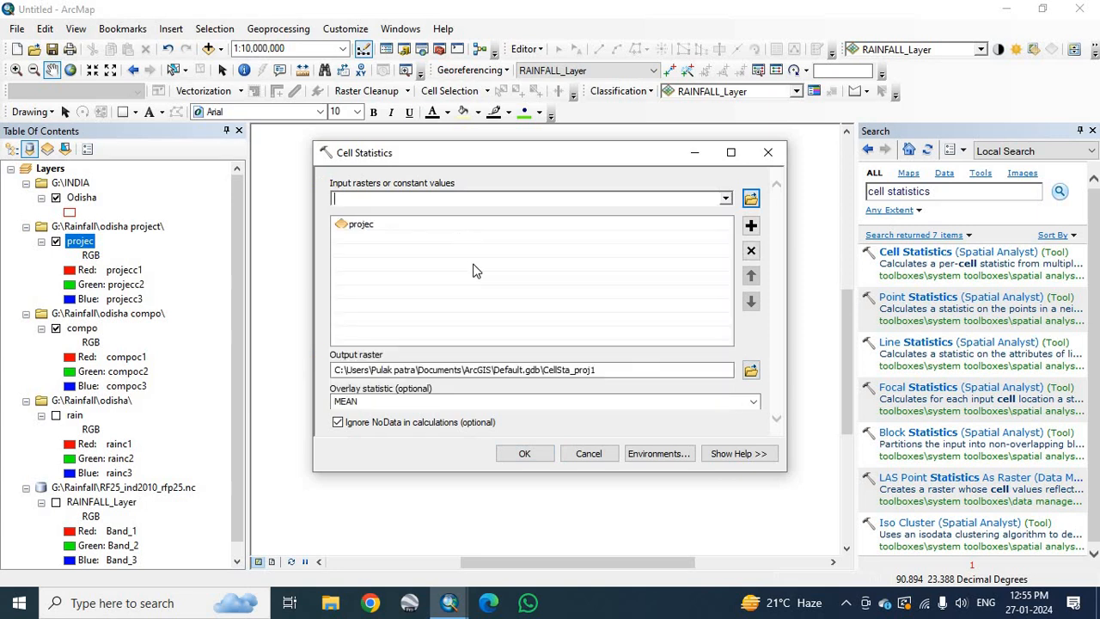
click(751, 371)
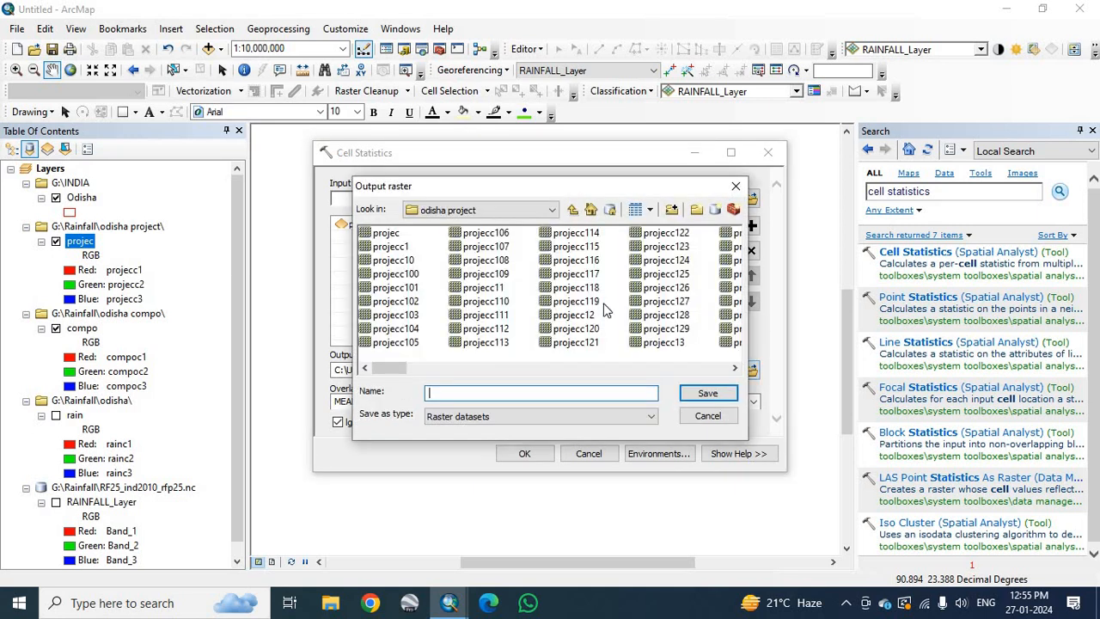
click(572, 210)
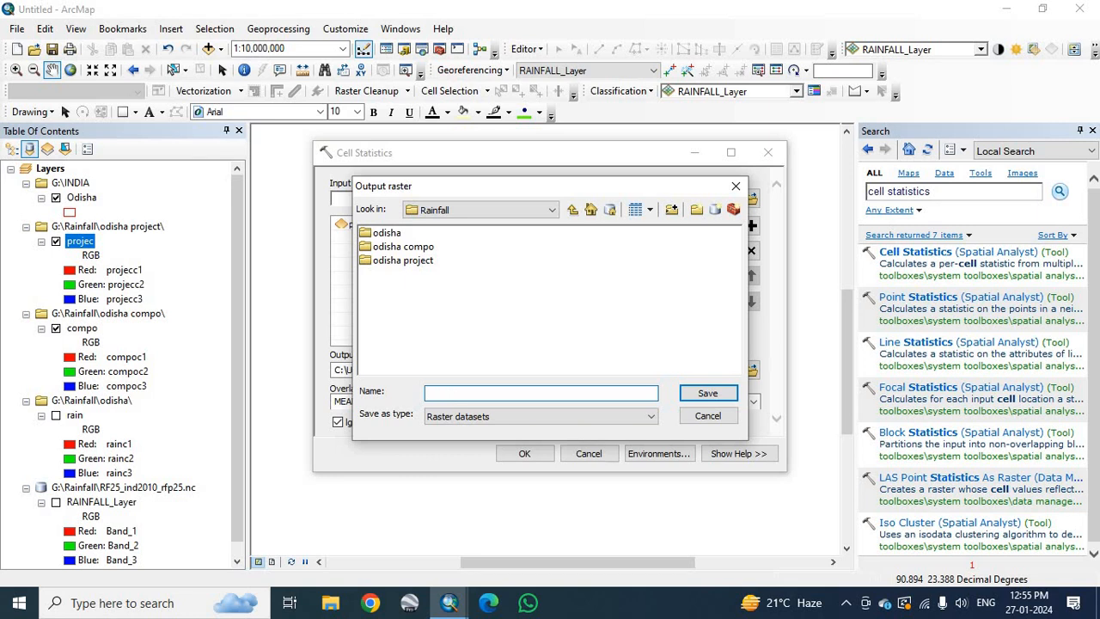
text(cellstat)
click(699, 394)
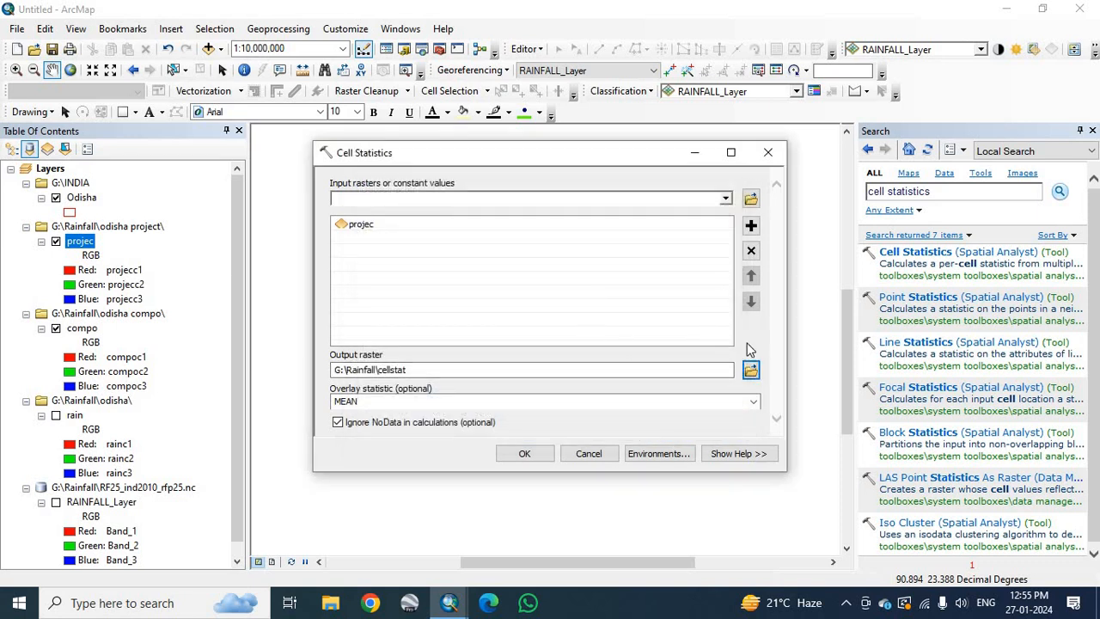
Set the overlay statistic to SUM and run Cell Statistics
click(753, 401)
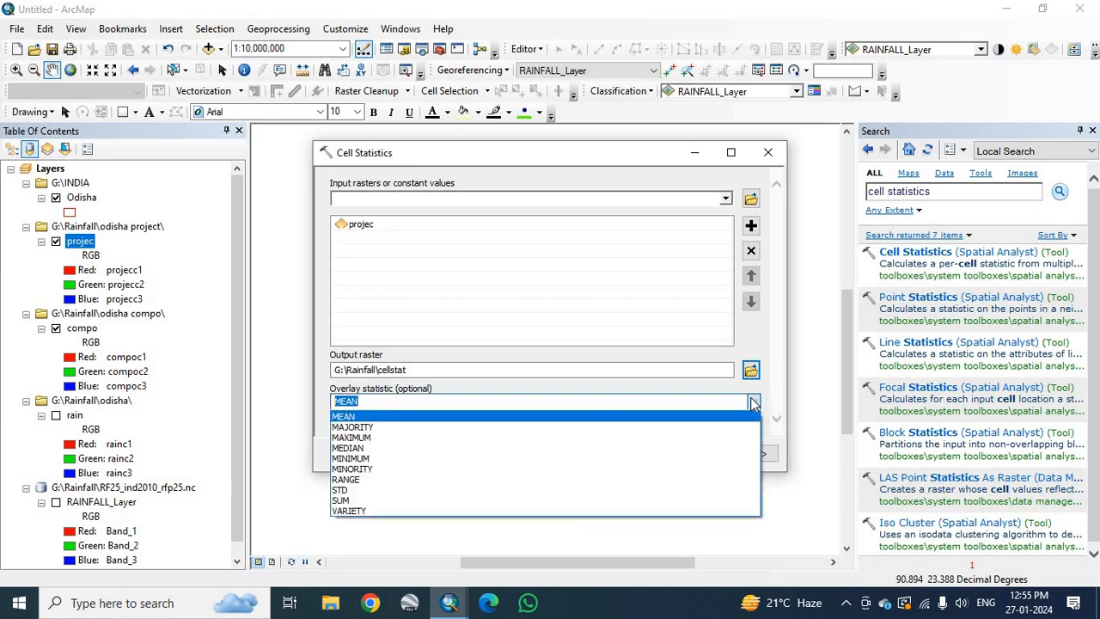
click(342, 500)
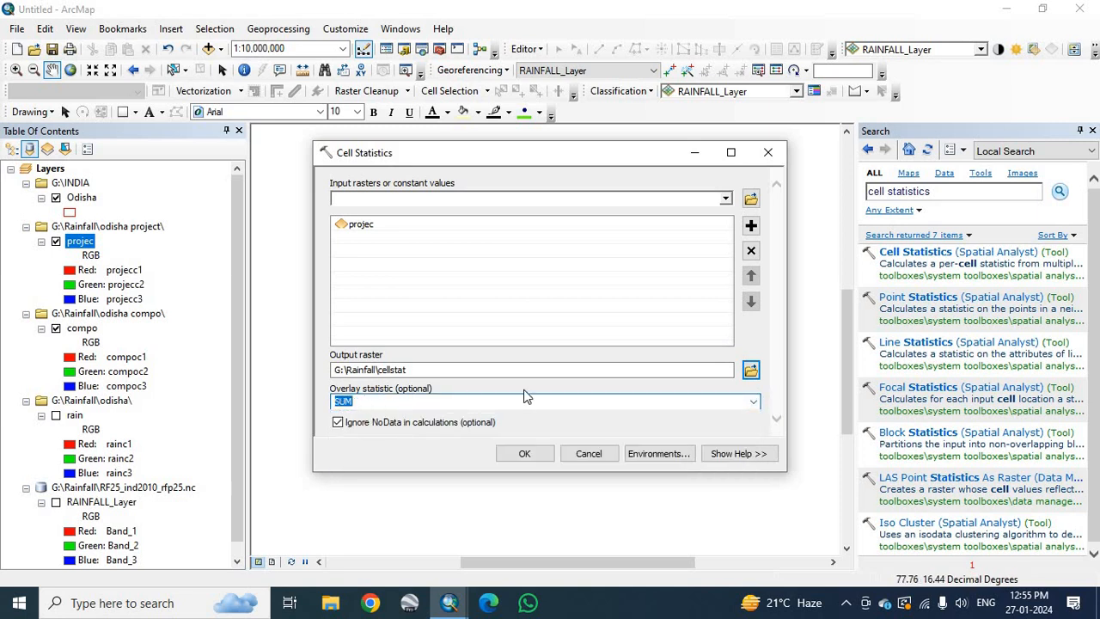
click(379, 401)
scroll(594, 401, down, 1)
scroll(509, 401, up, 1)
click(533, 456)
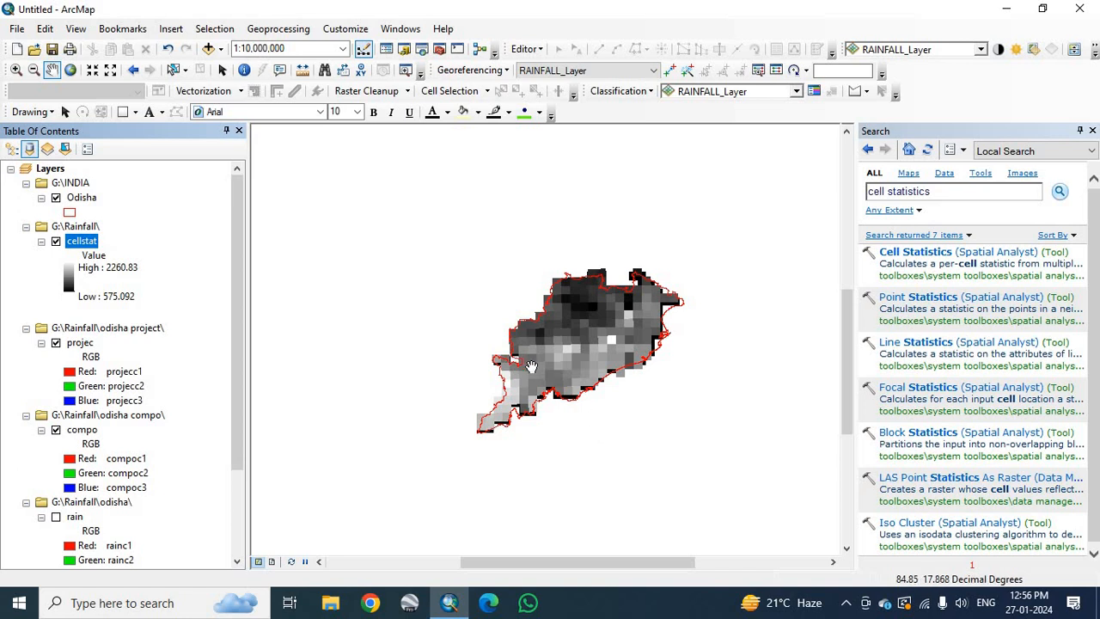
Search for "raster to point" and open the Raster to Point (Conversion) tool
drag(936, 190, 871, 198)
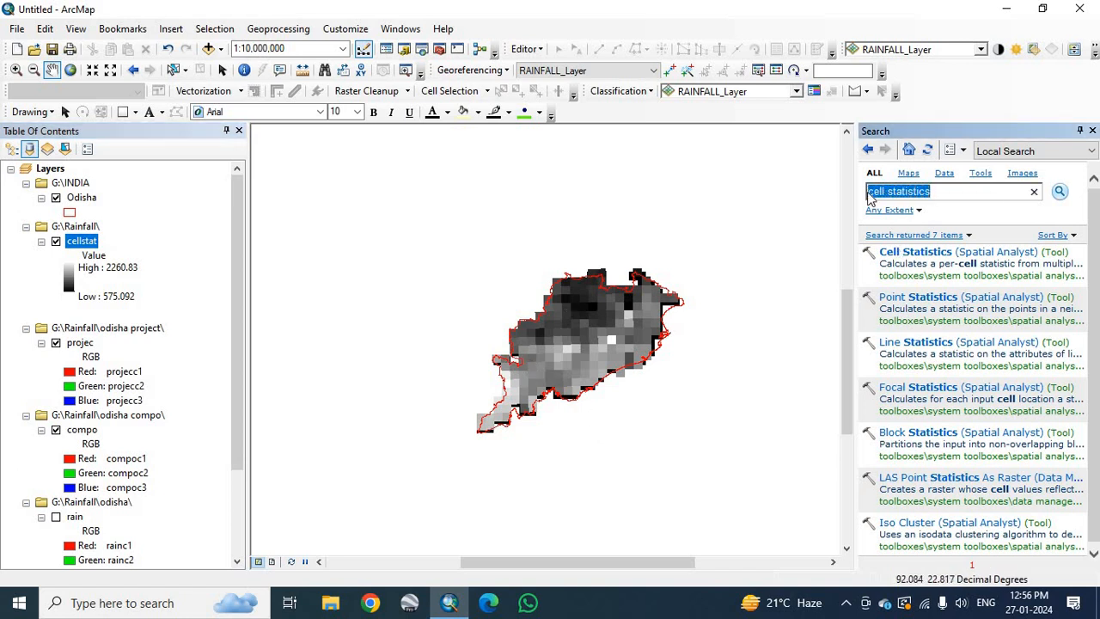
text(c)
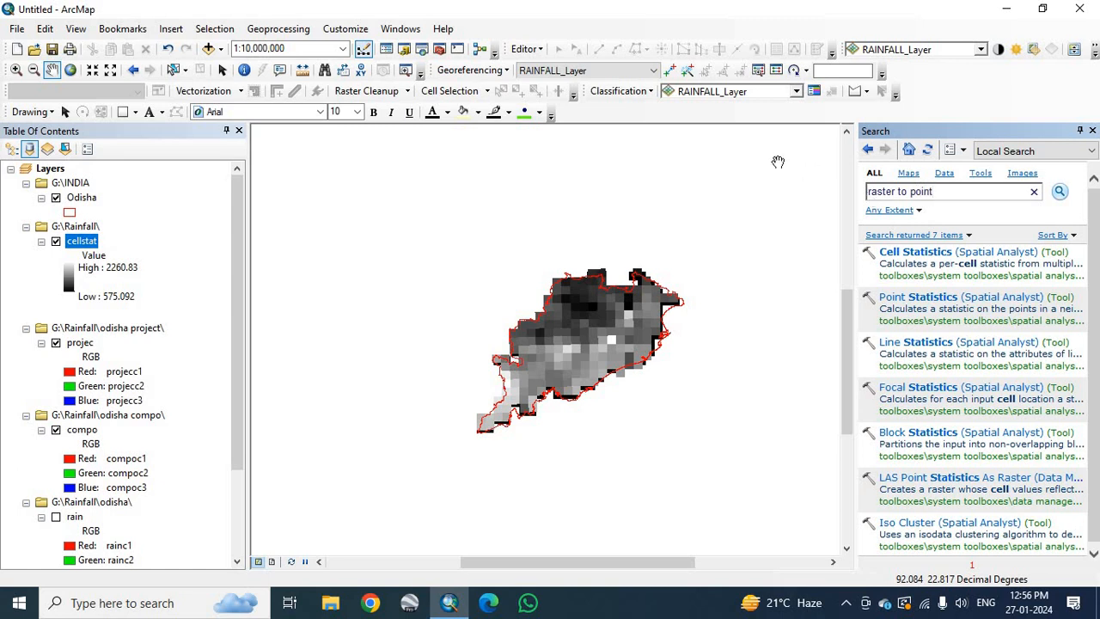
click(1060, 195)
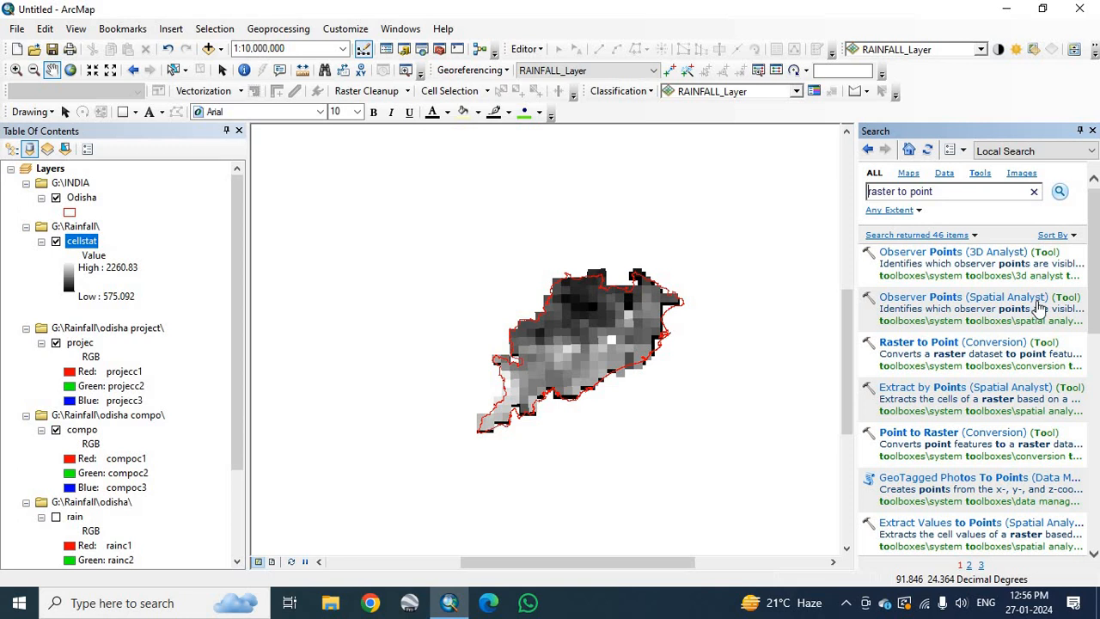
click(959, 342)
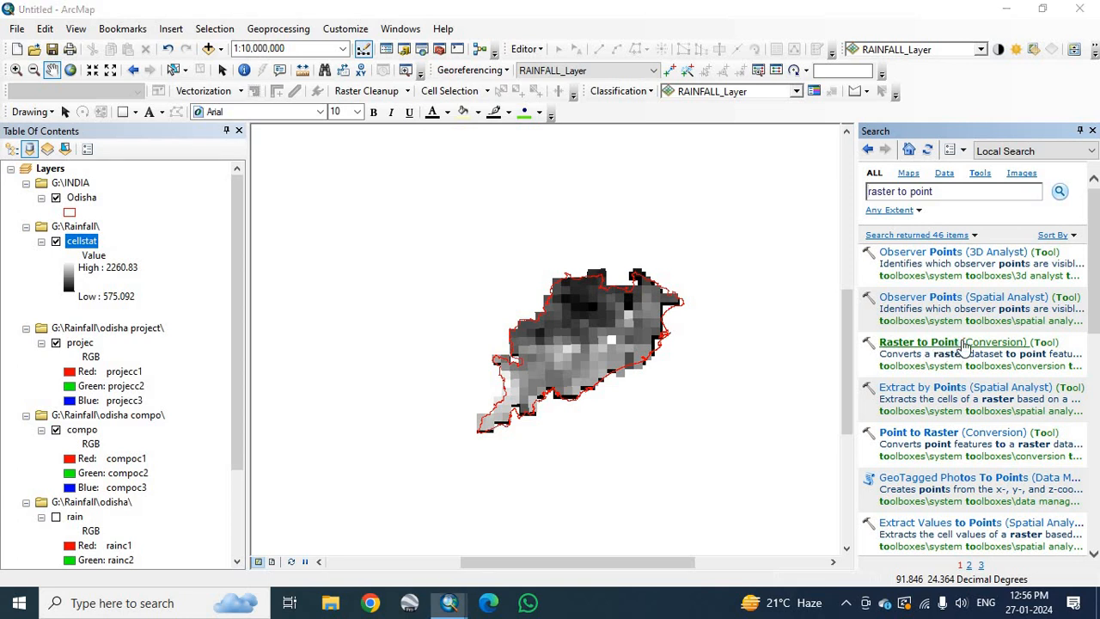
Choose cellstat as the input raster for the point conversion, with Value as the field
click(727, 199)
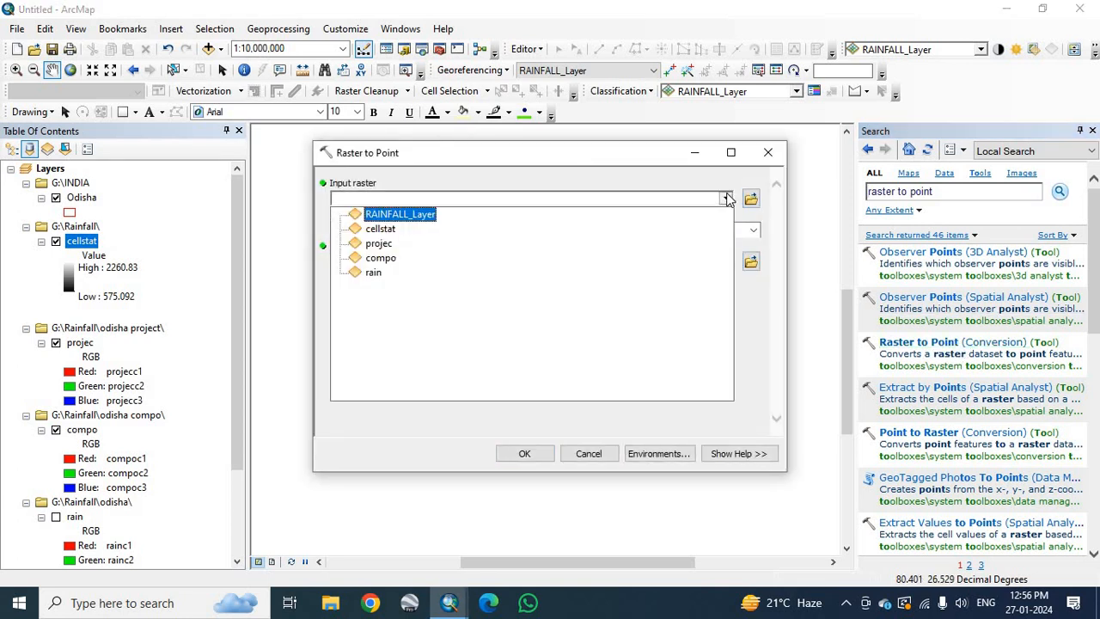
click(411, 227)
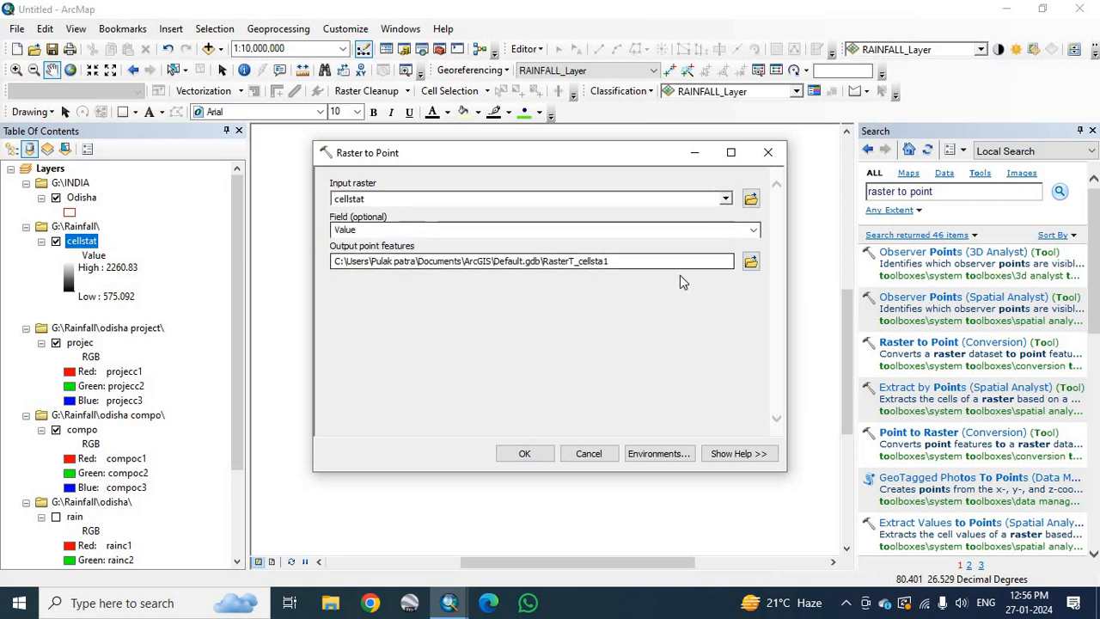
click(753, 230)
click(615, 237)
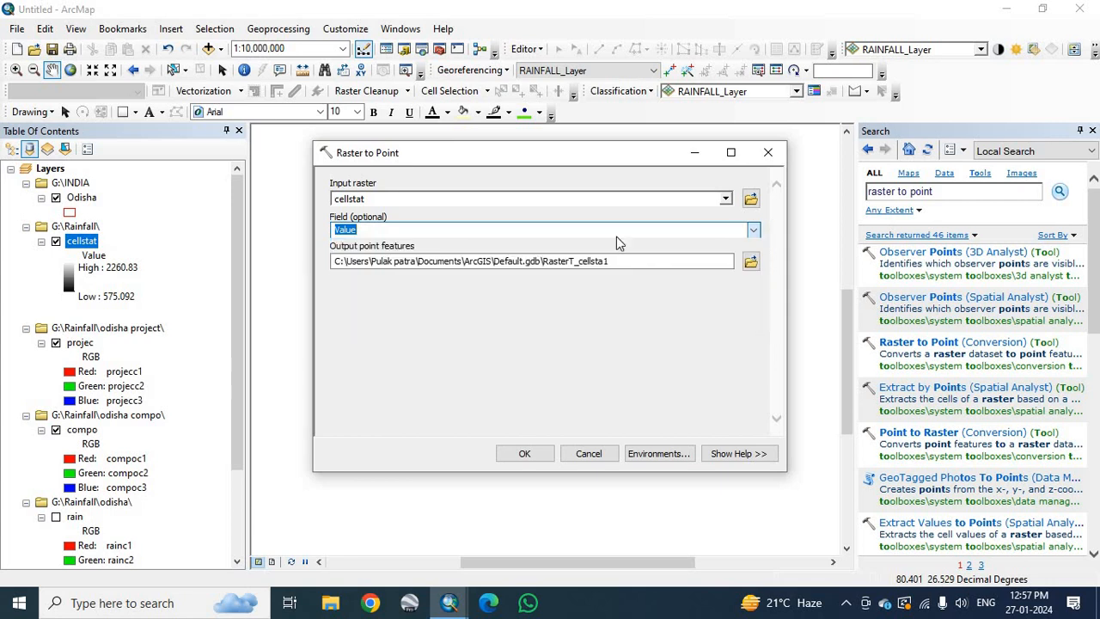
Set the output point features to "odisharain" in the G:\Rainfall folder and run Raster to Point
click(751, 263)
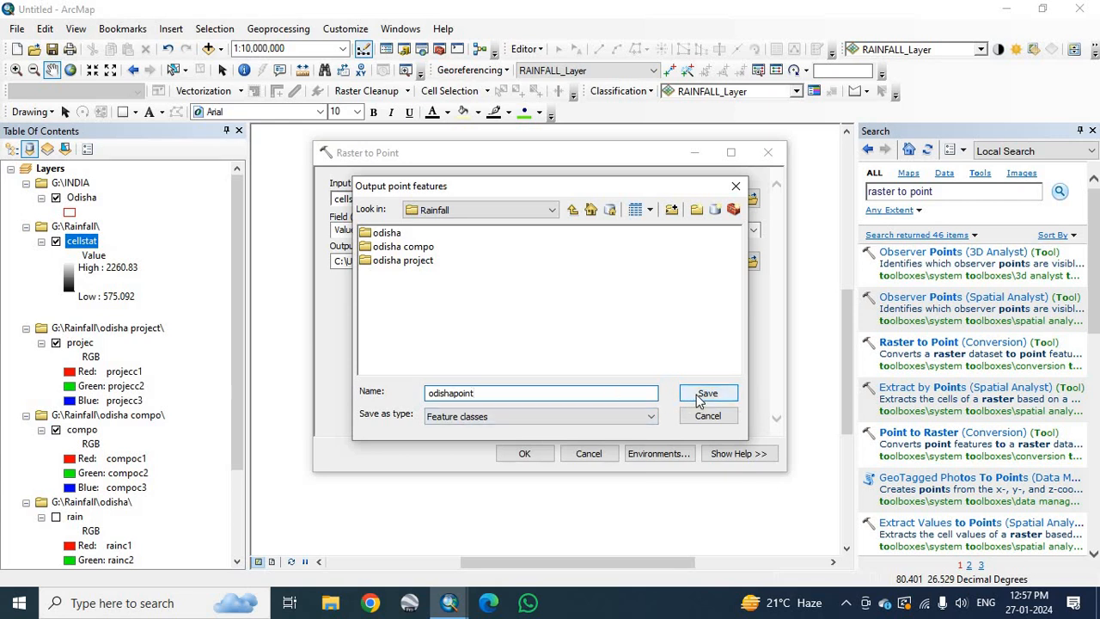
drag(478, 393, 456, 392)
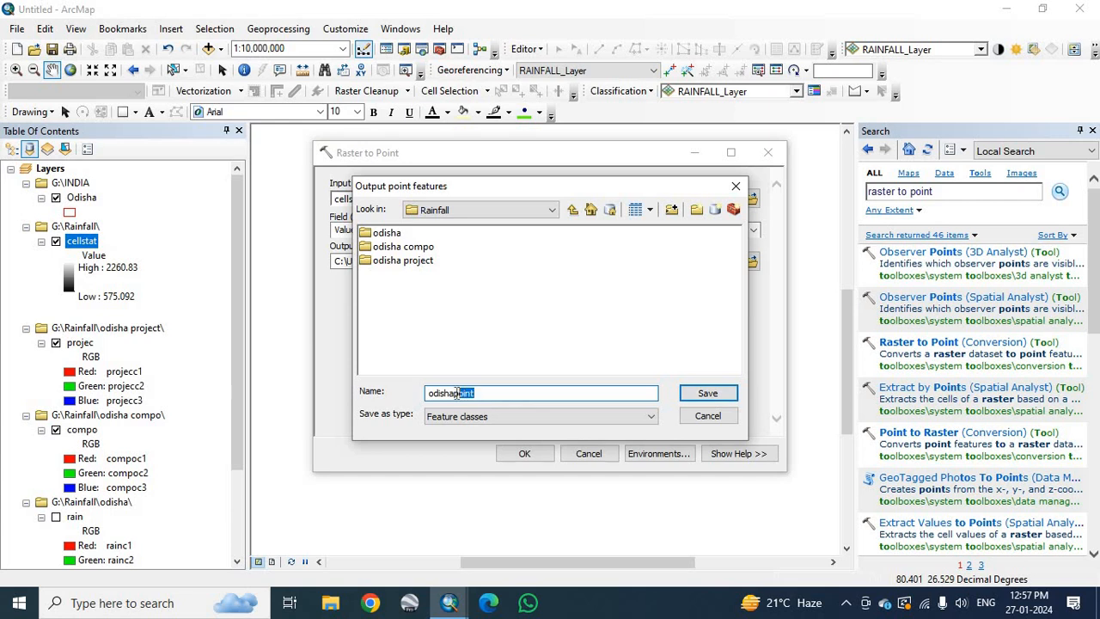
text(ra)
click(708, 392)
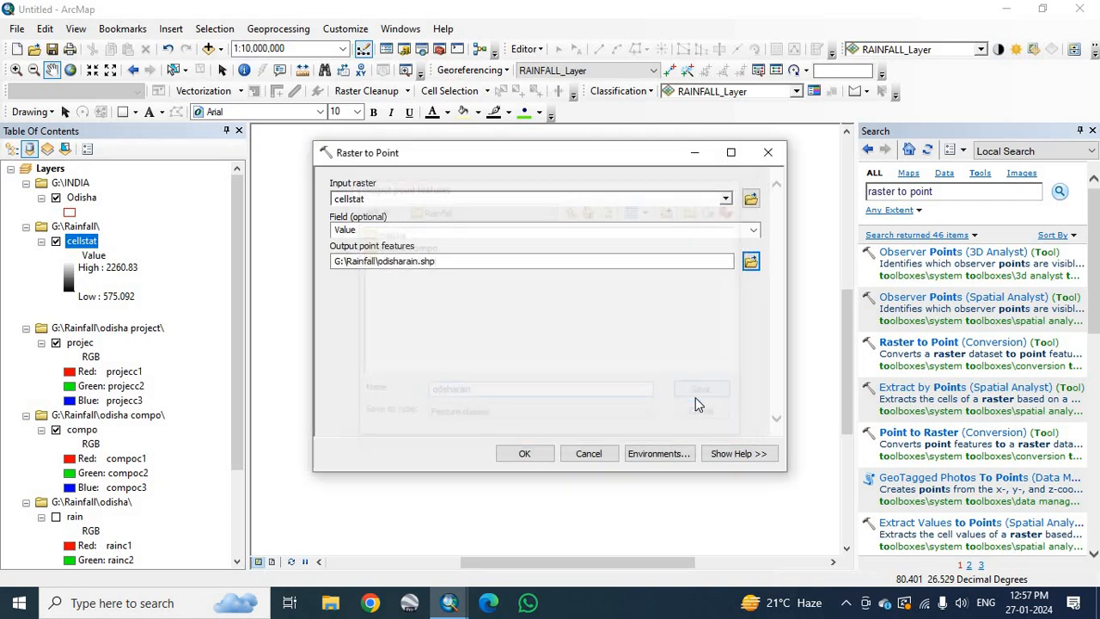
click(525, 452)
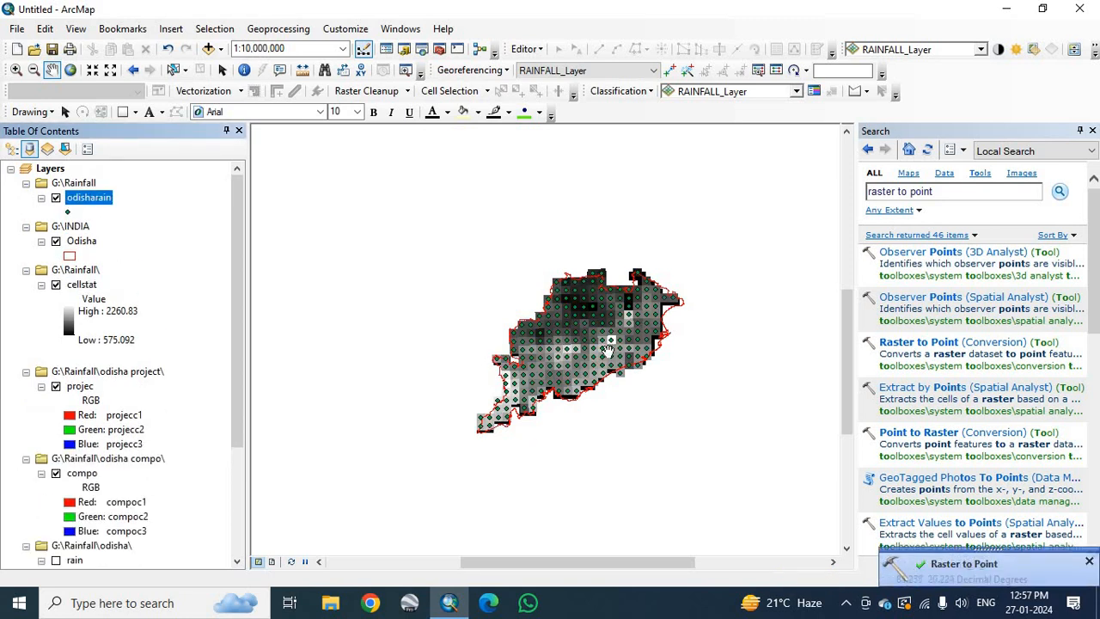
scroll(607, 353, up, 3)
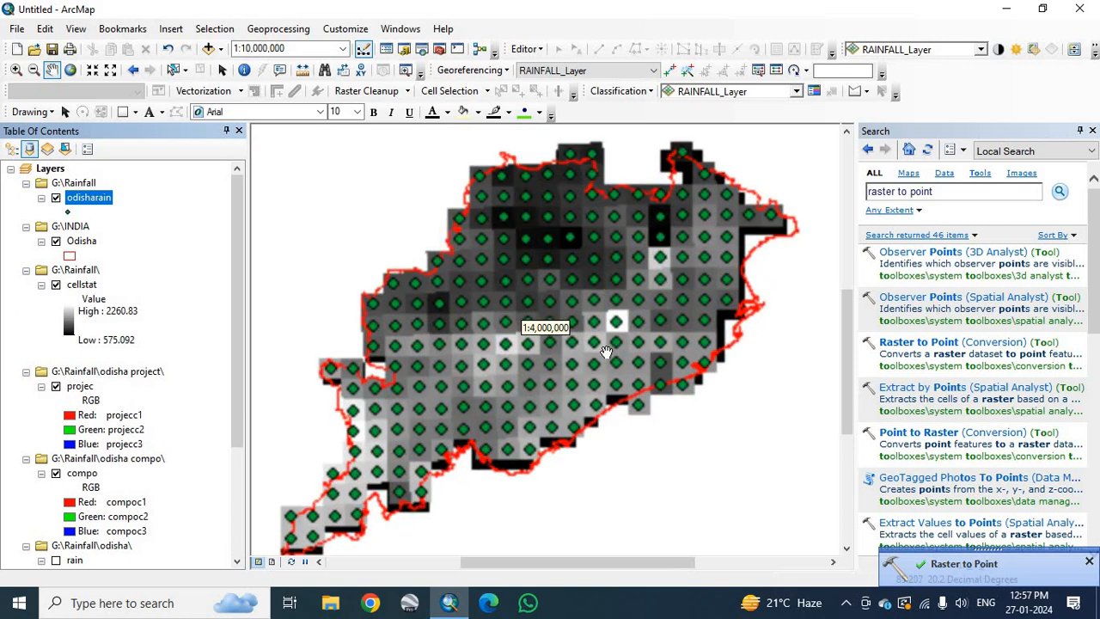
Search for "project" and open the Project (Data Management) tool
scroll(617, 353, down, 2)
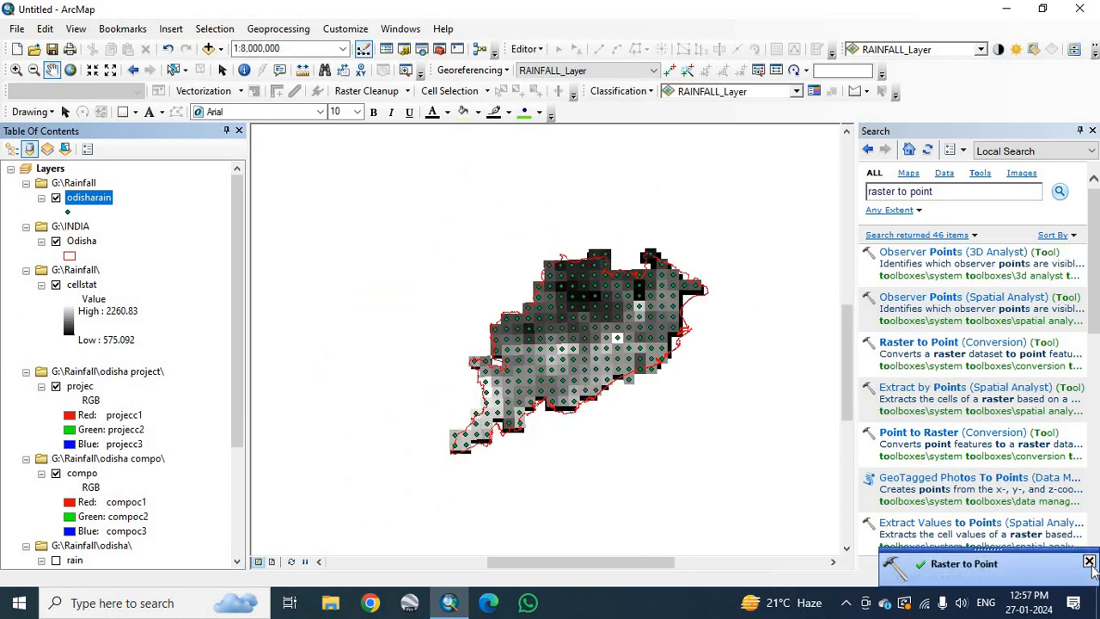
click(1089, 562)
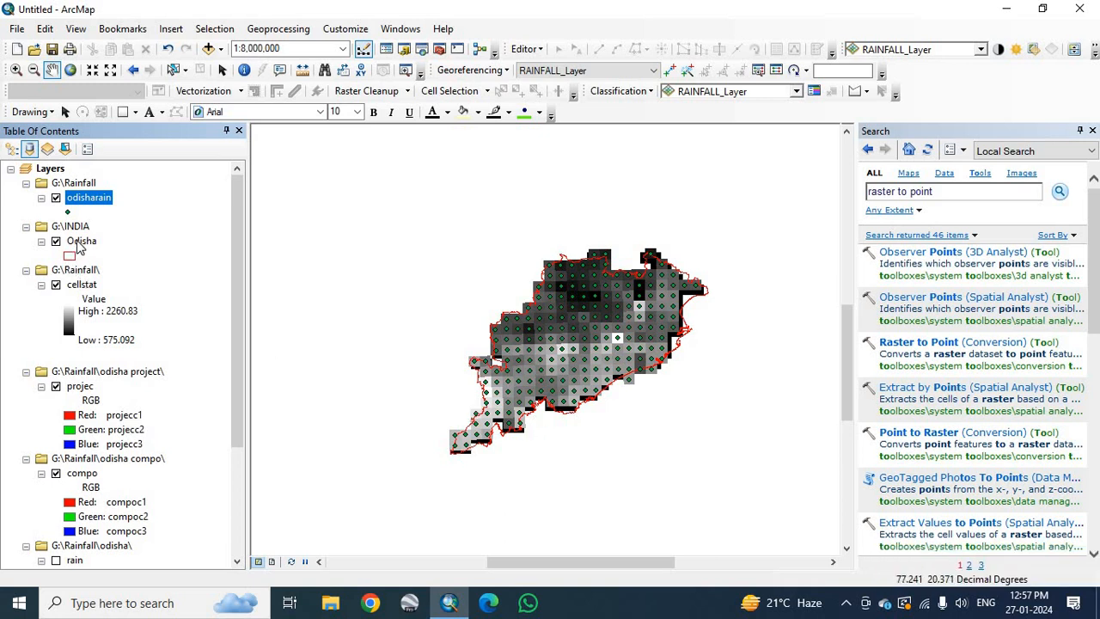
drag(959, 192, 830, 201)
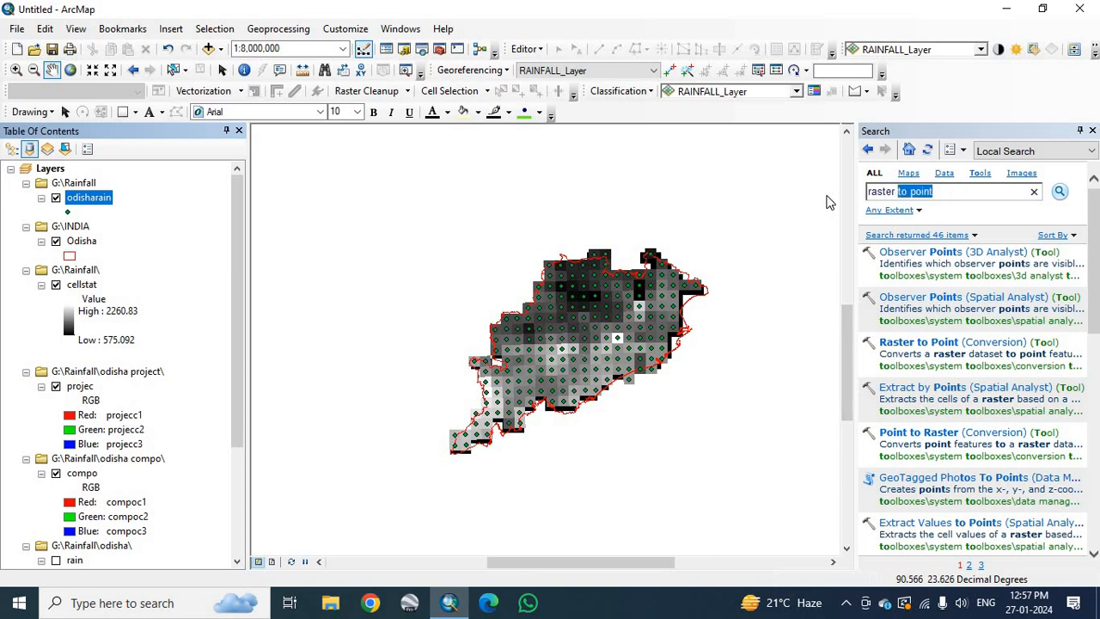
text(project)
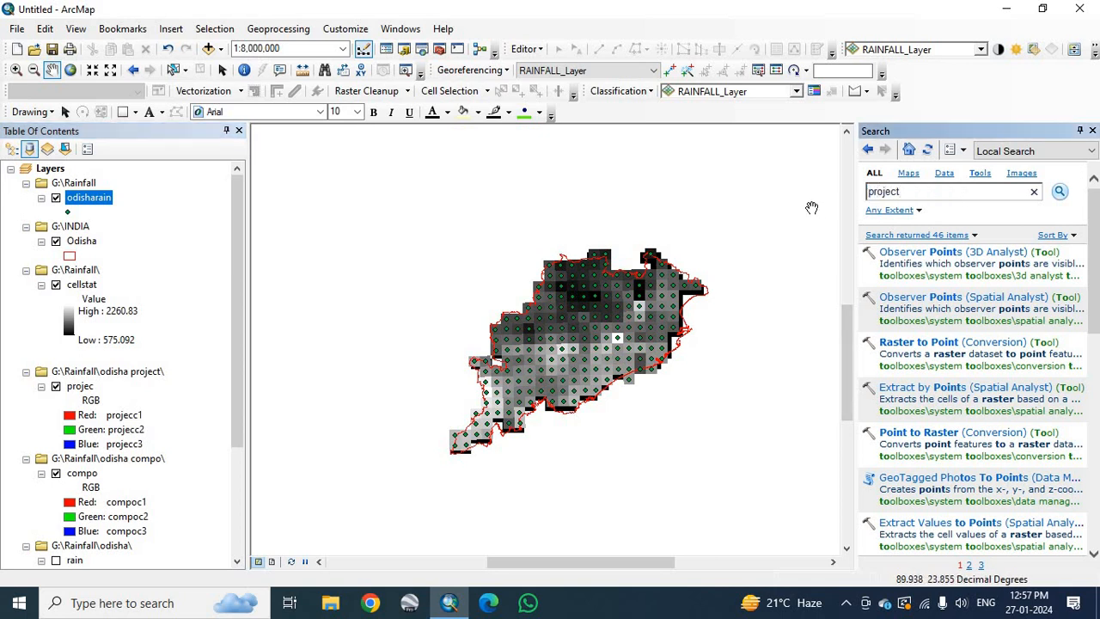
click(1060, 192)
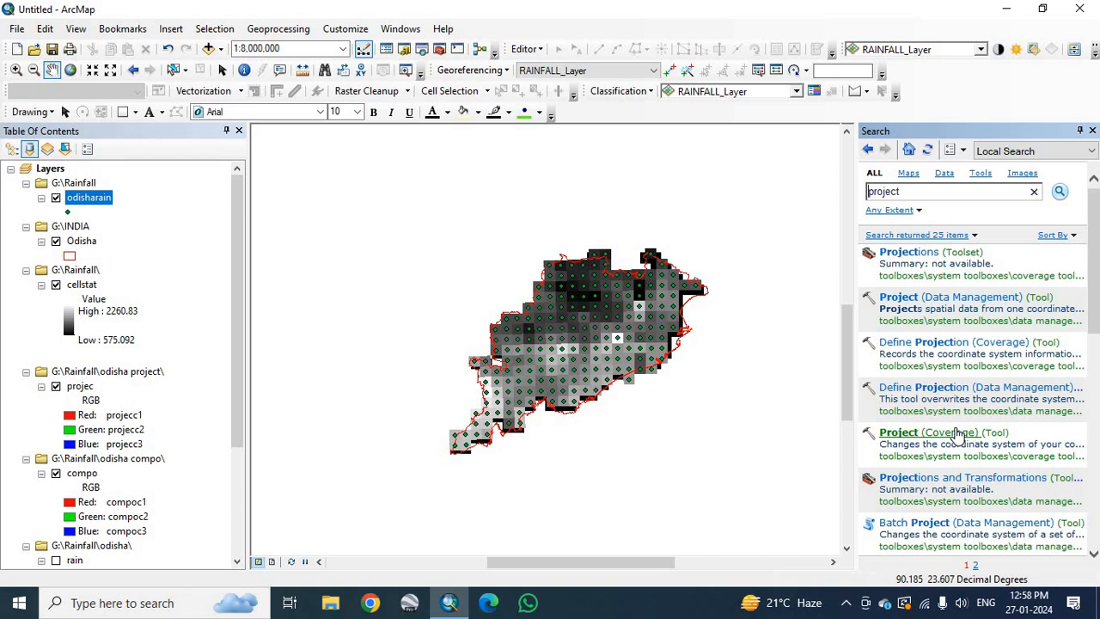
click(957, 298)
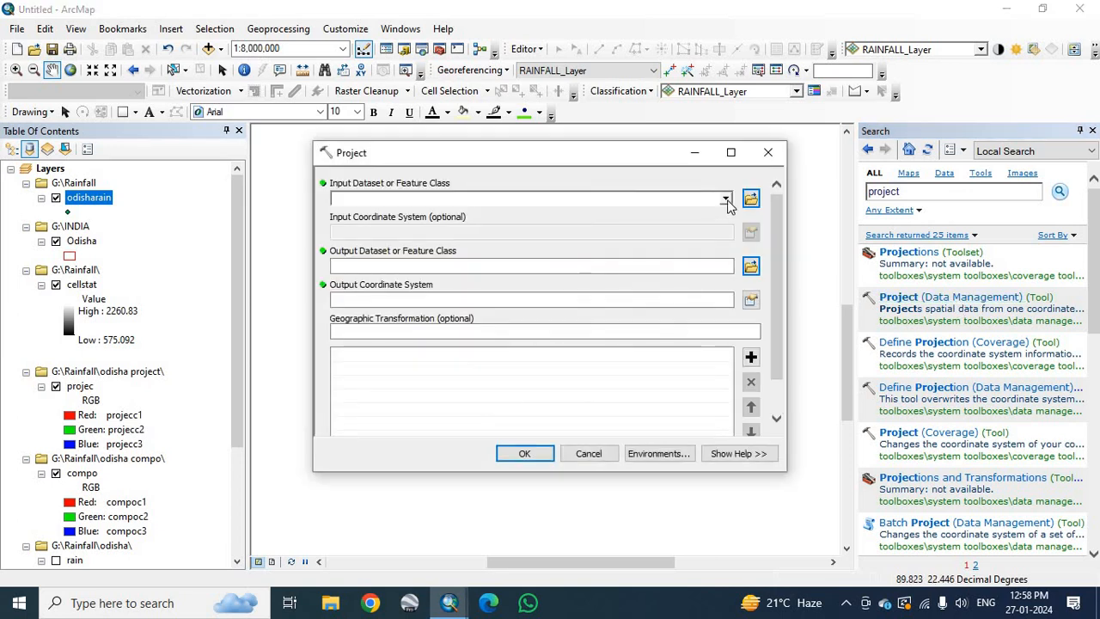
Choose Odisha as the input dataset and set the output to "odishaborder" in the G:\Rainfall folder
click(727, 200)
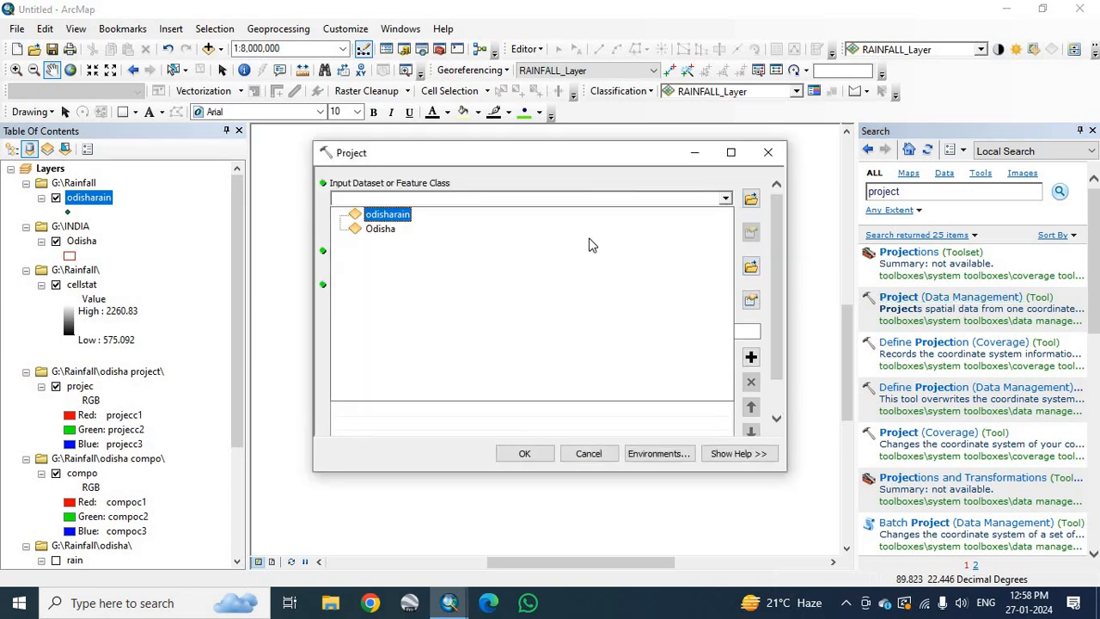
click(388, 230)
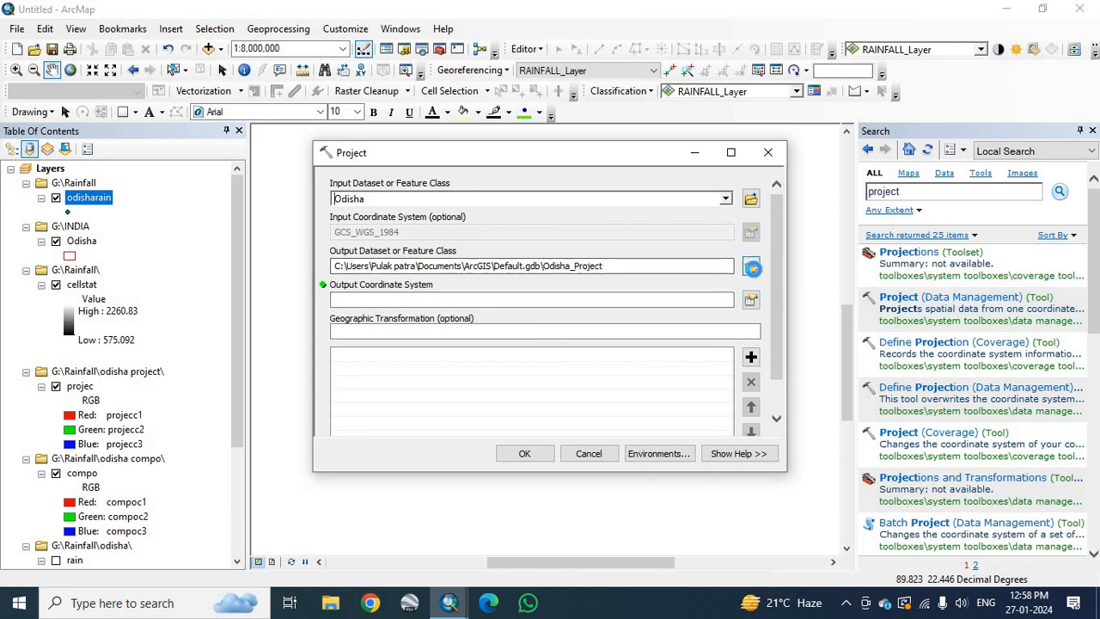
click(751, 267)
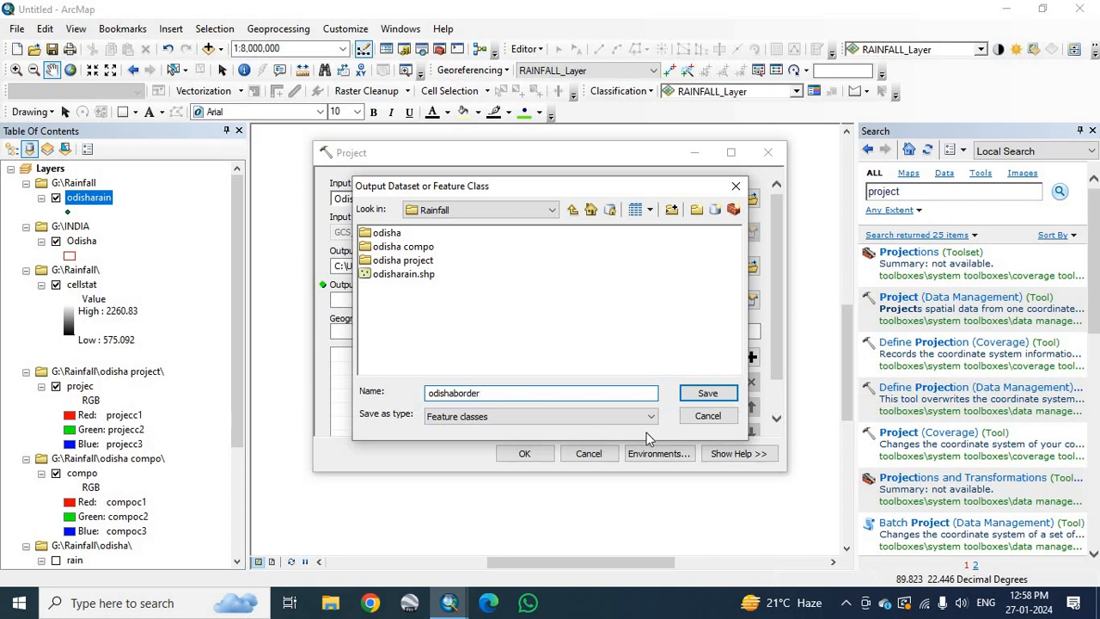
click(697, 394)
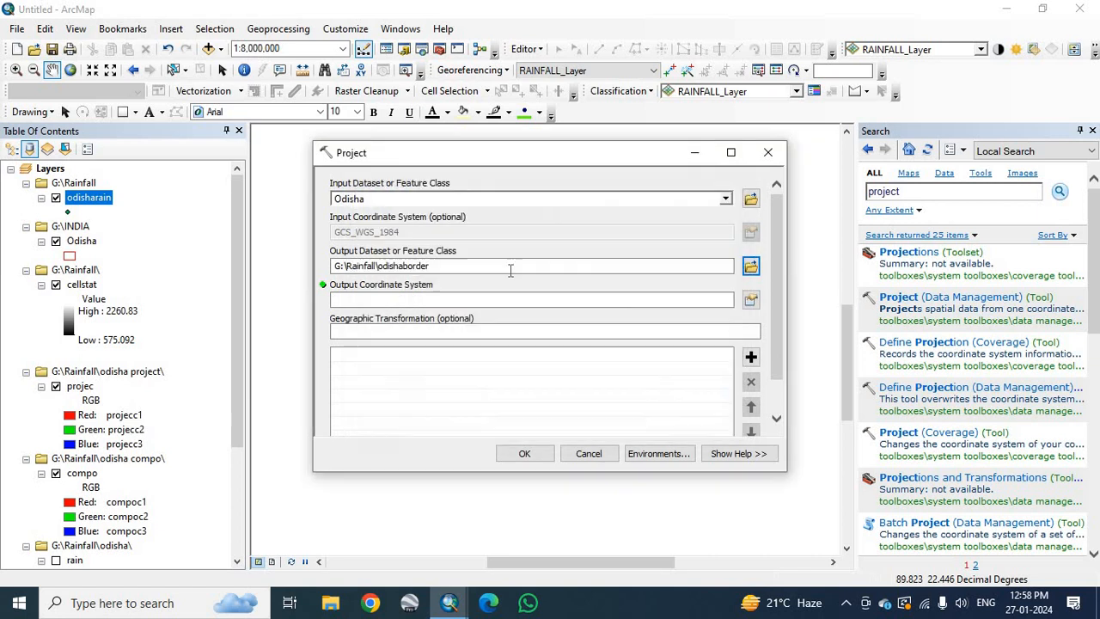
Set the output coordinate system to WGS 1984 UTM Zone 45N and run Project on the Odisha boundary
click(751, 299)
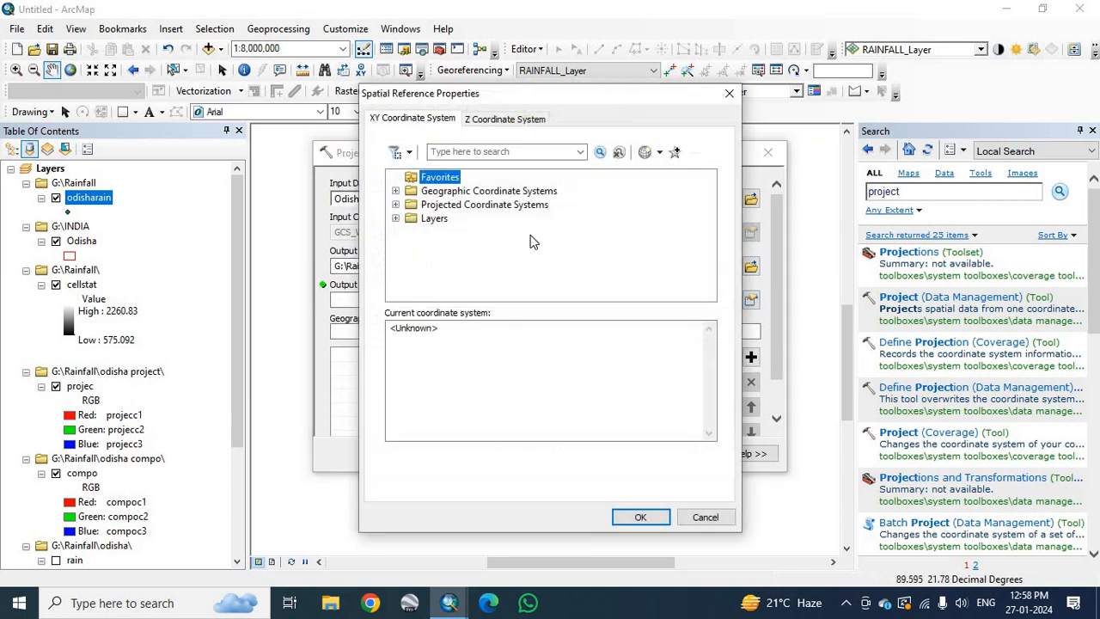
click(397, 204)
scroll(457, 246, down, 2)
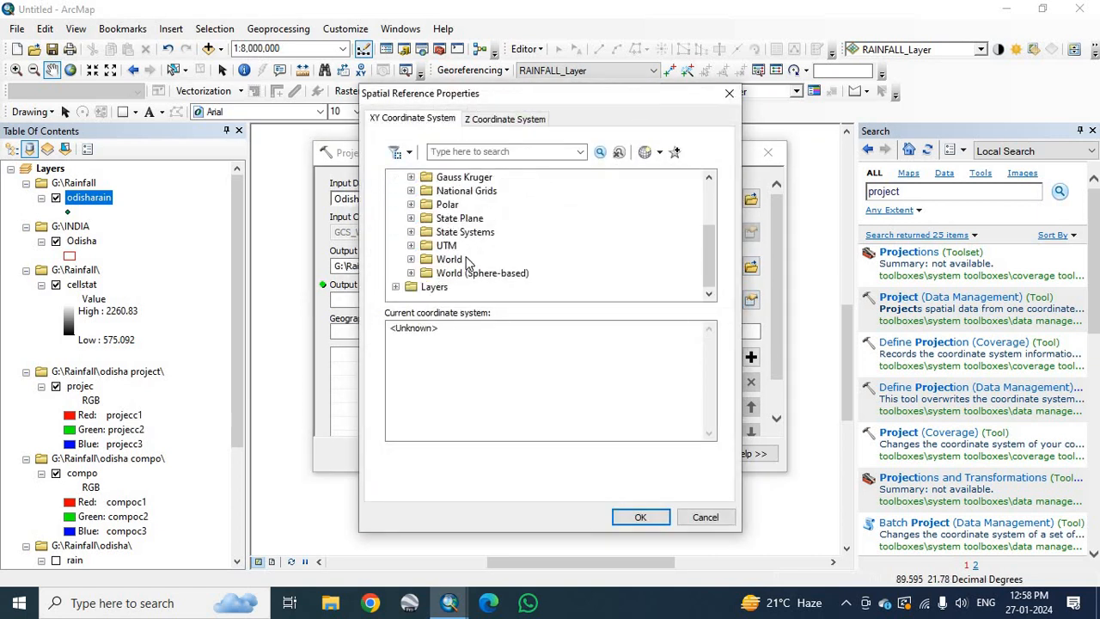
click(411, 244)
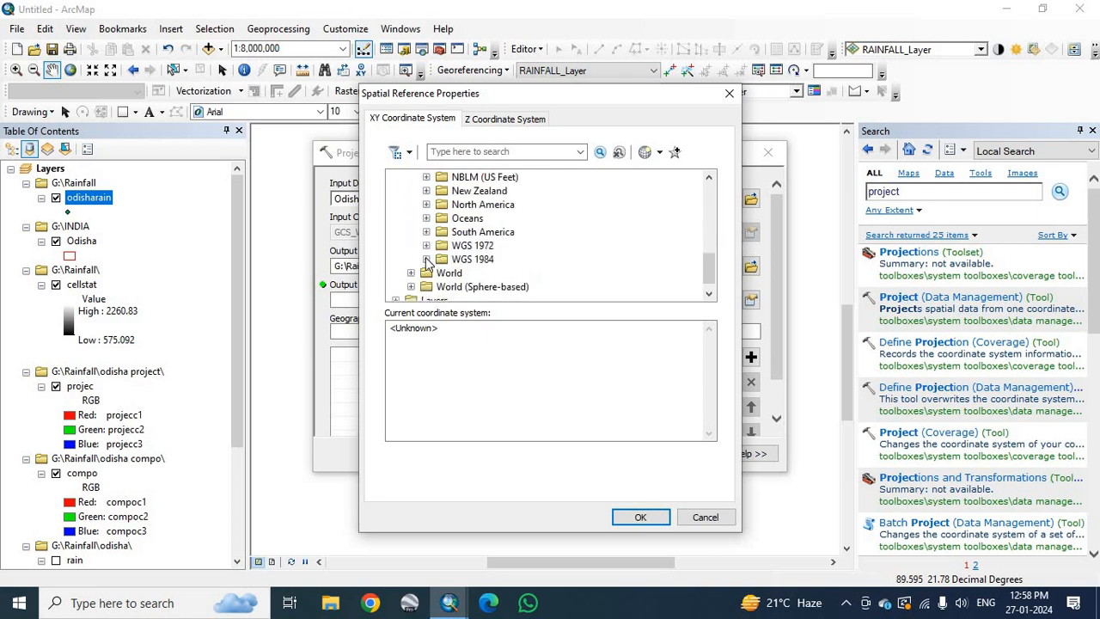
click(426, 259)
click(441, 232)
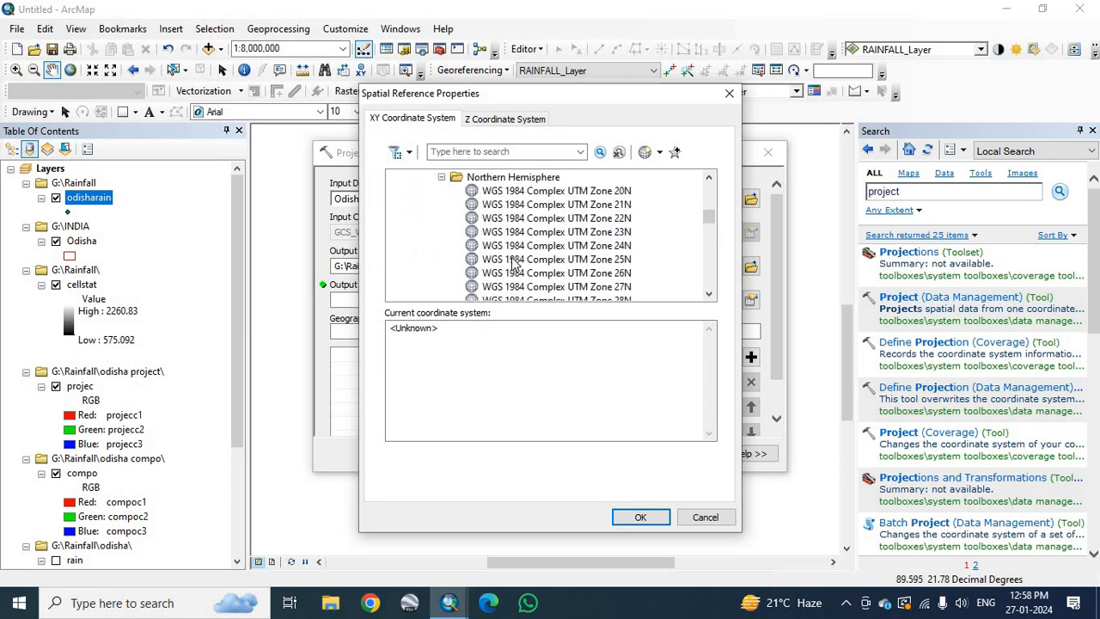
scroll(515, 265, down, 8)
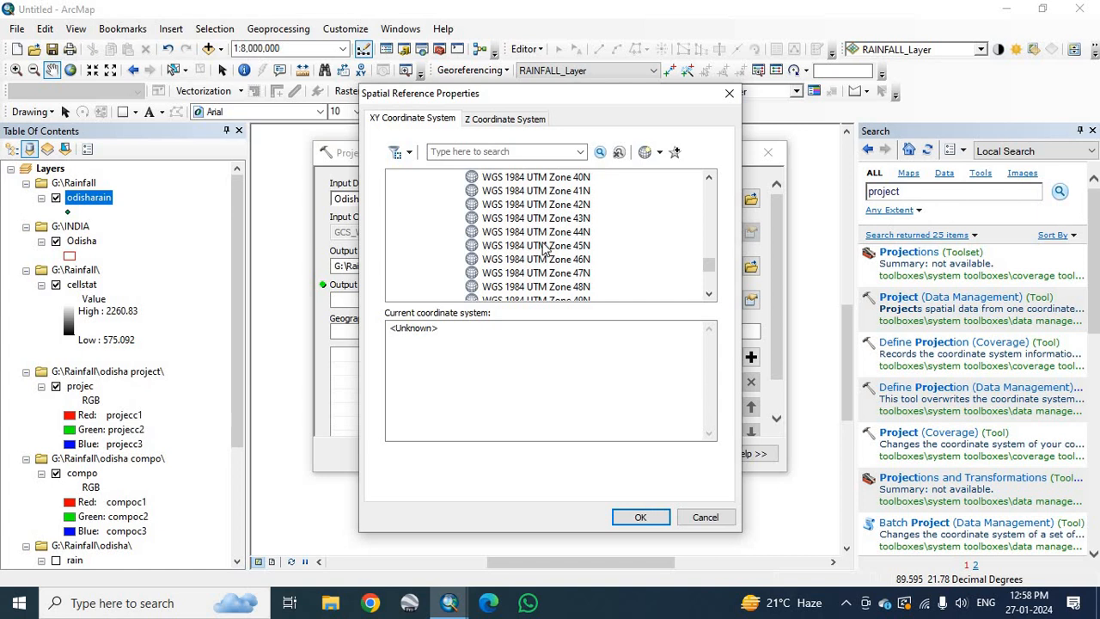
click(546, 246)
click(658, 519)
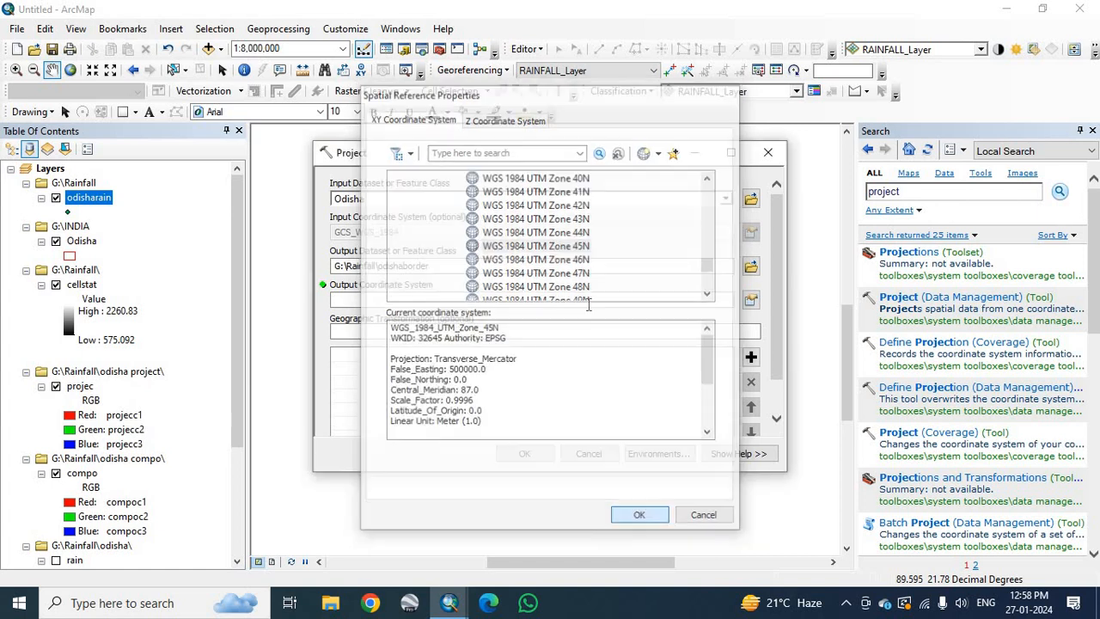
scroll(665, 333, down, 2)
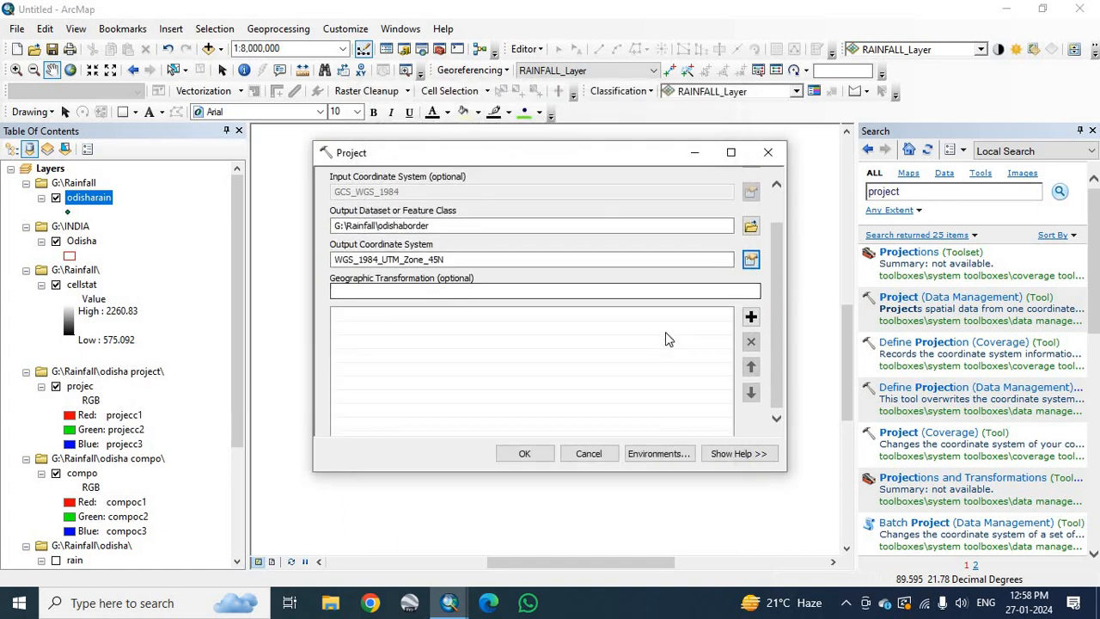
click(526, 455)
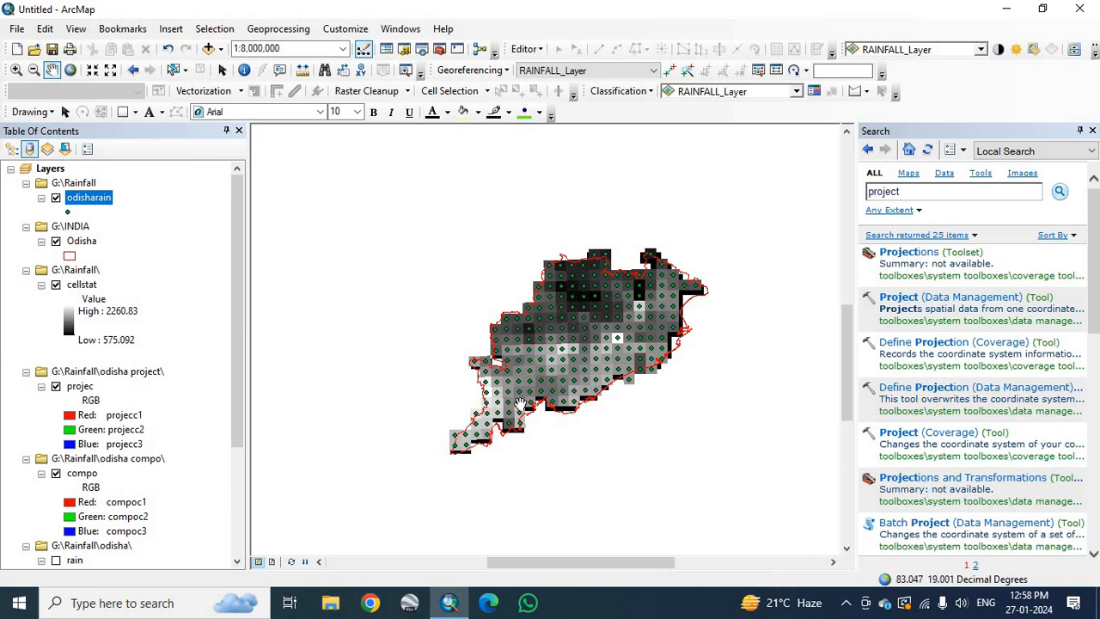
Search for "idw" to find the IDW interpolation tools
drag(903, 193, 862, 199)
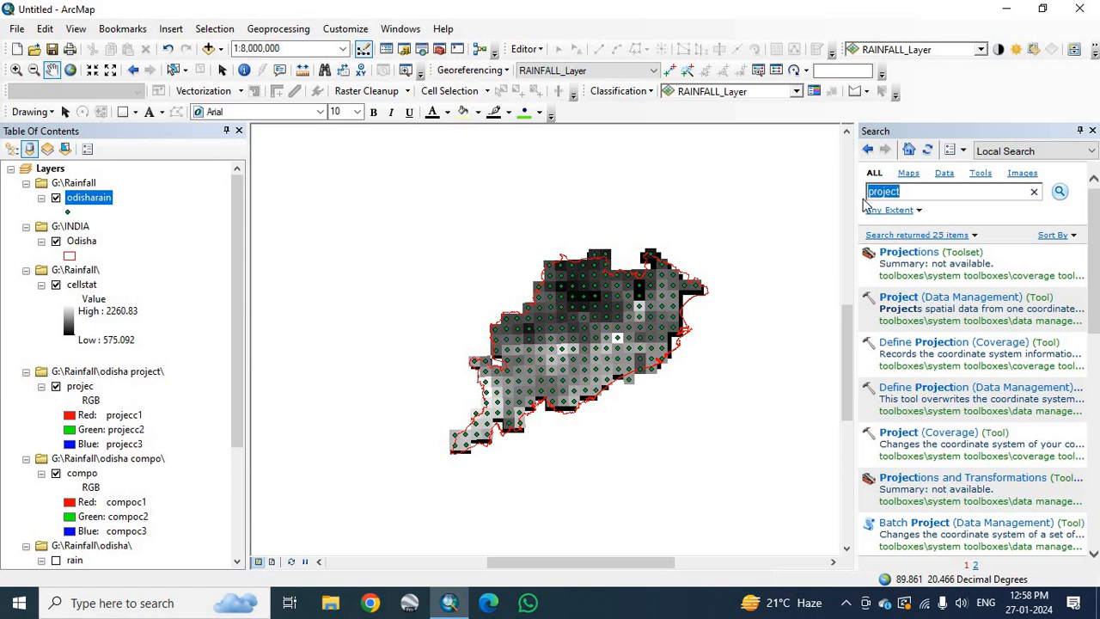
key(BackSpace)
text(id)
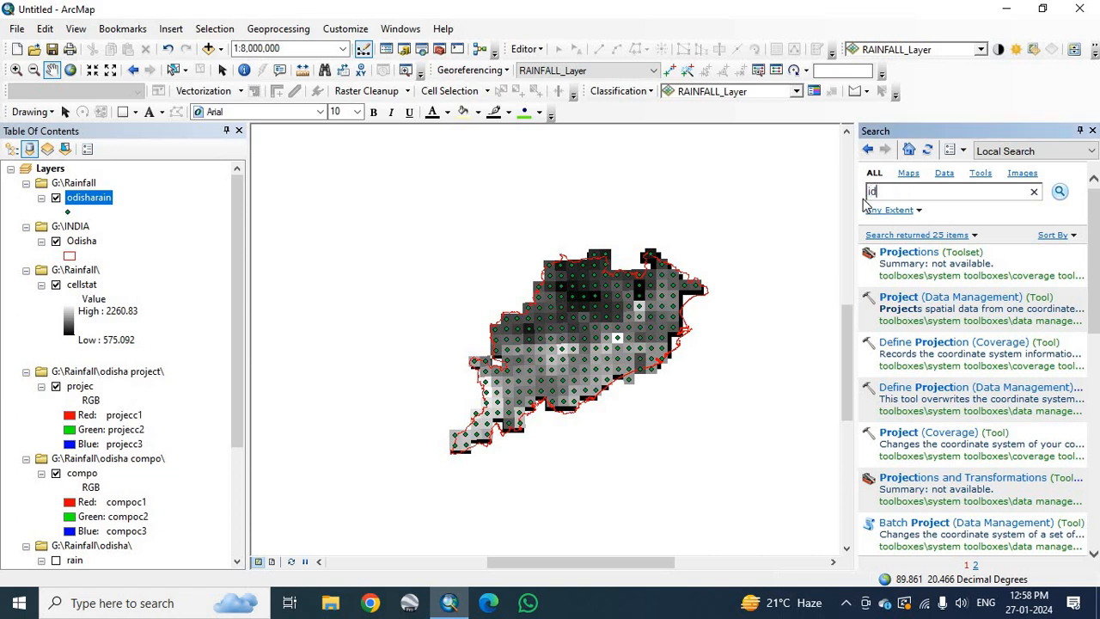
text(w)
click(1062, 192)
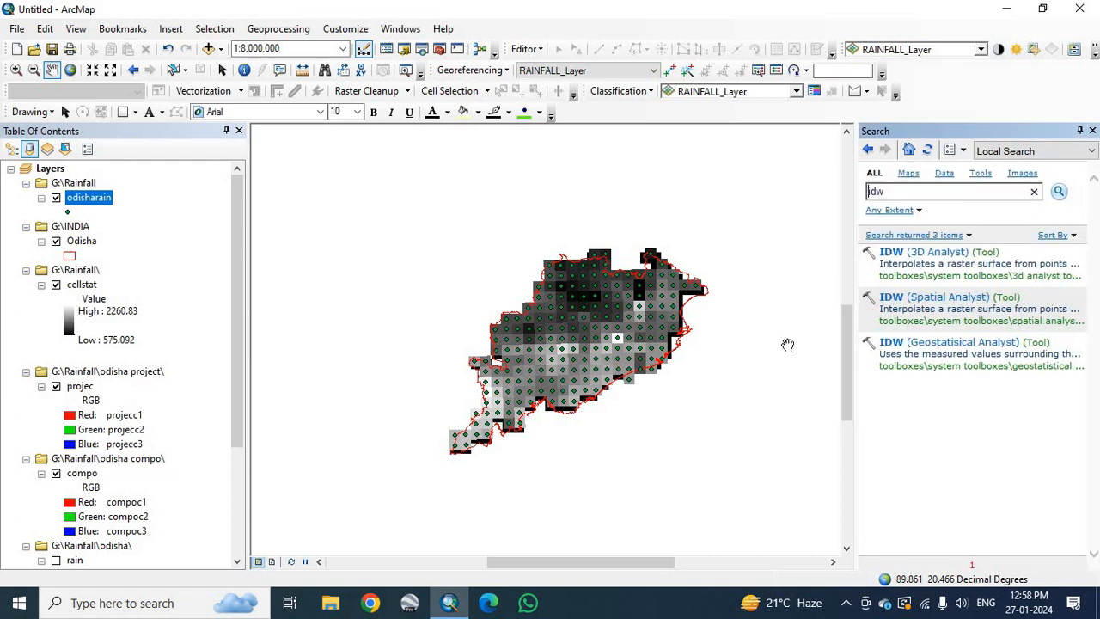
click(919, 299)
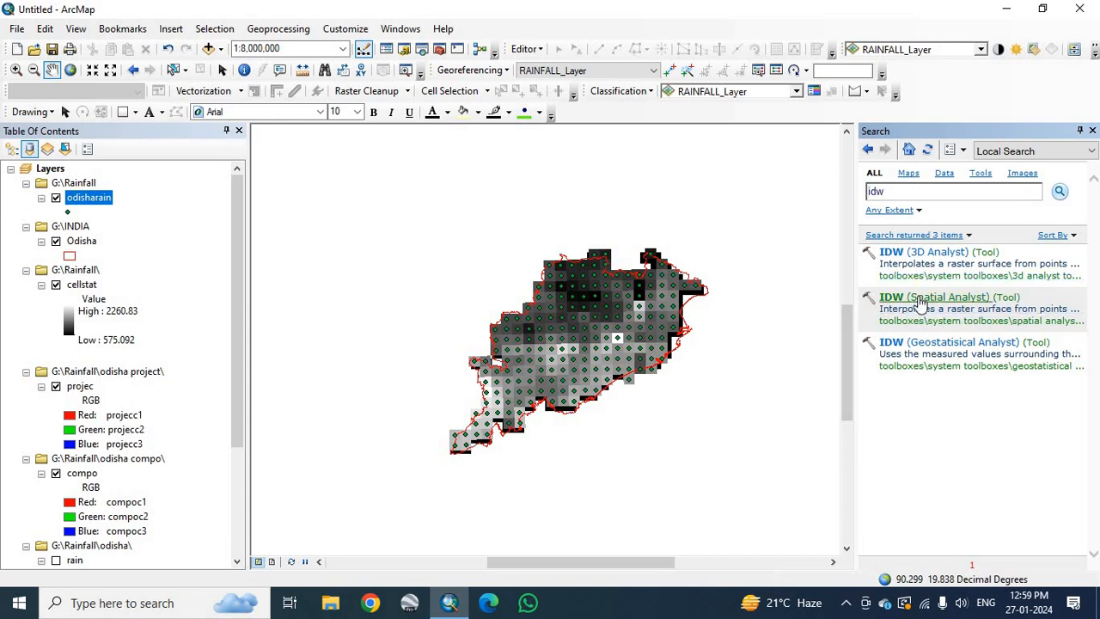
click(919, 299)
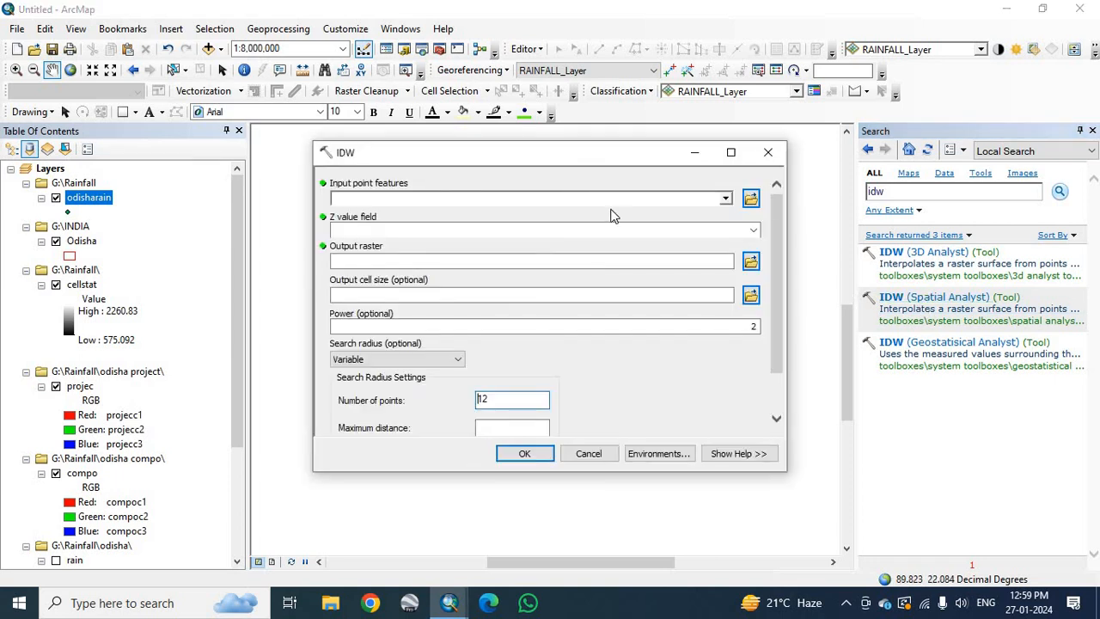
click(725, 200)
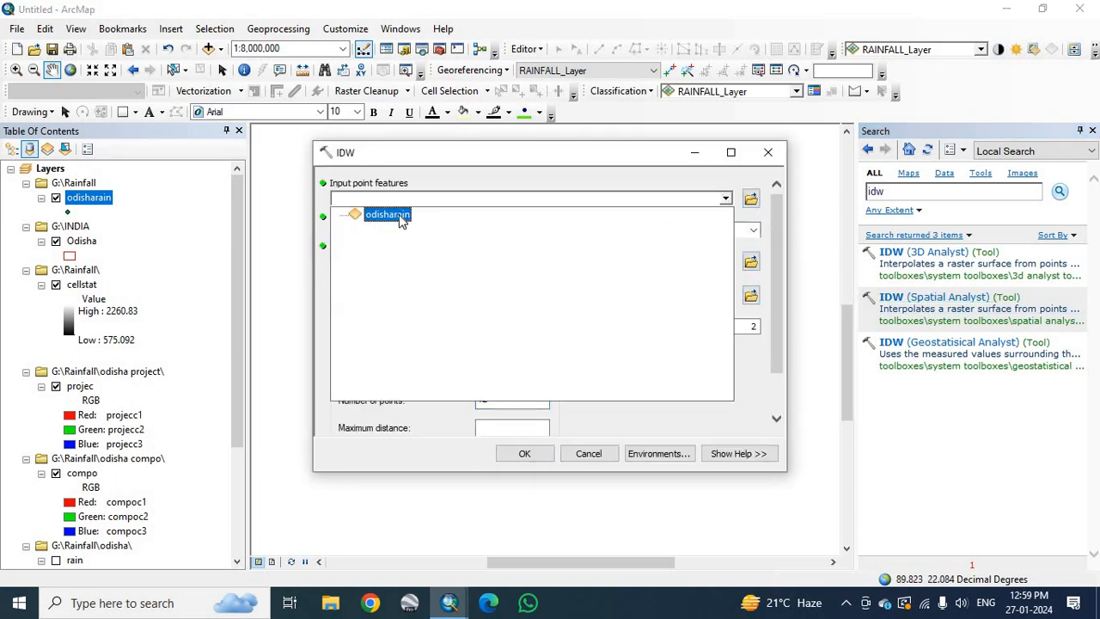
click(388, 215)
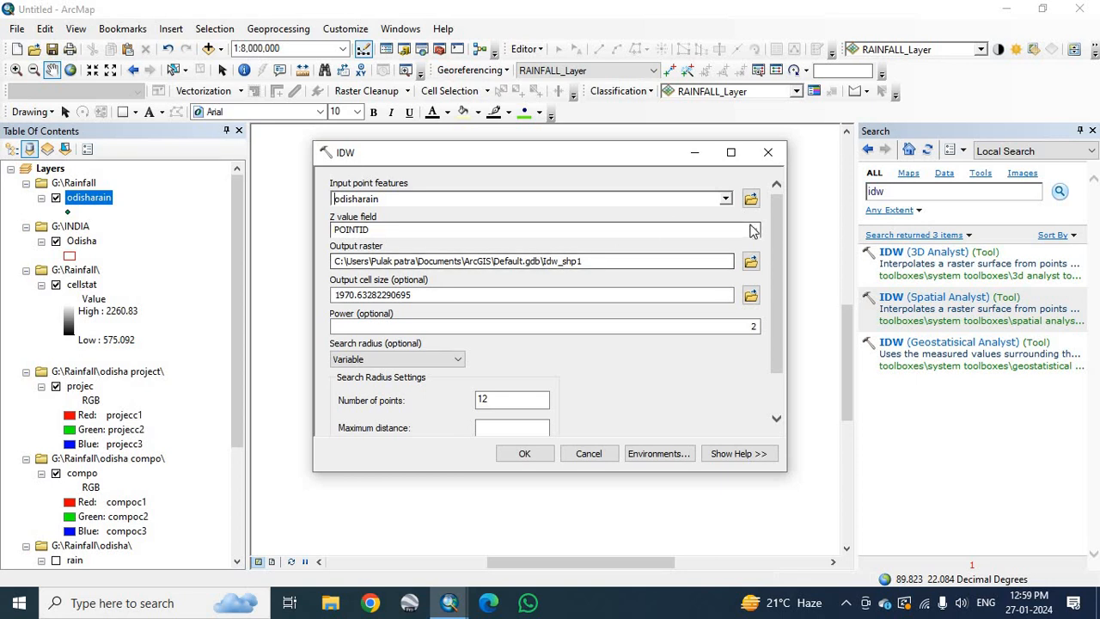
click(430, 231)
click(429, 256)
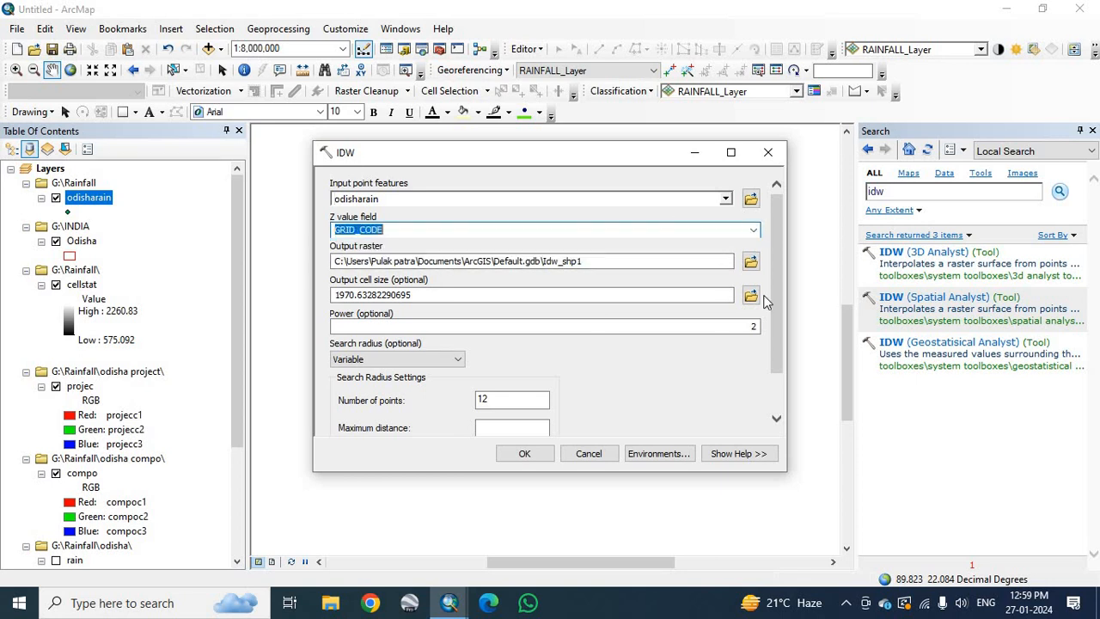
click(750, 262)
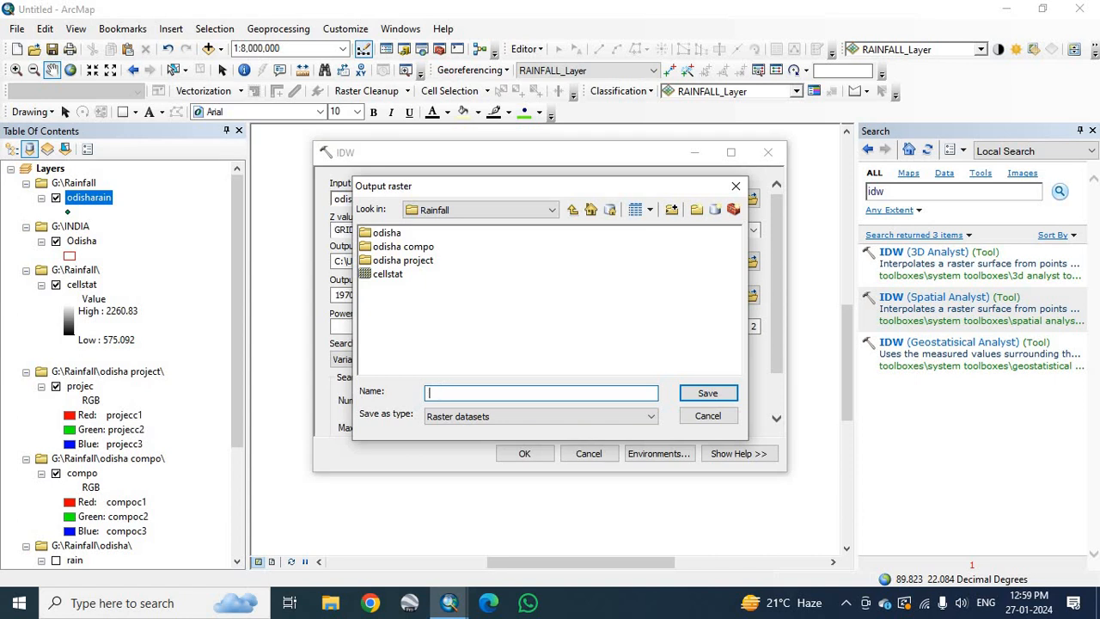
text(rainfallmap)
click(703, 393)
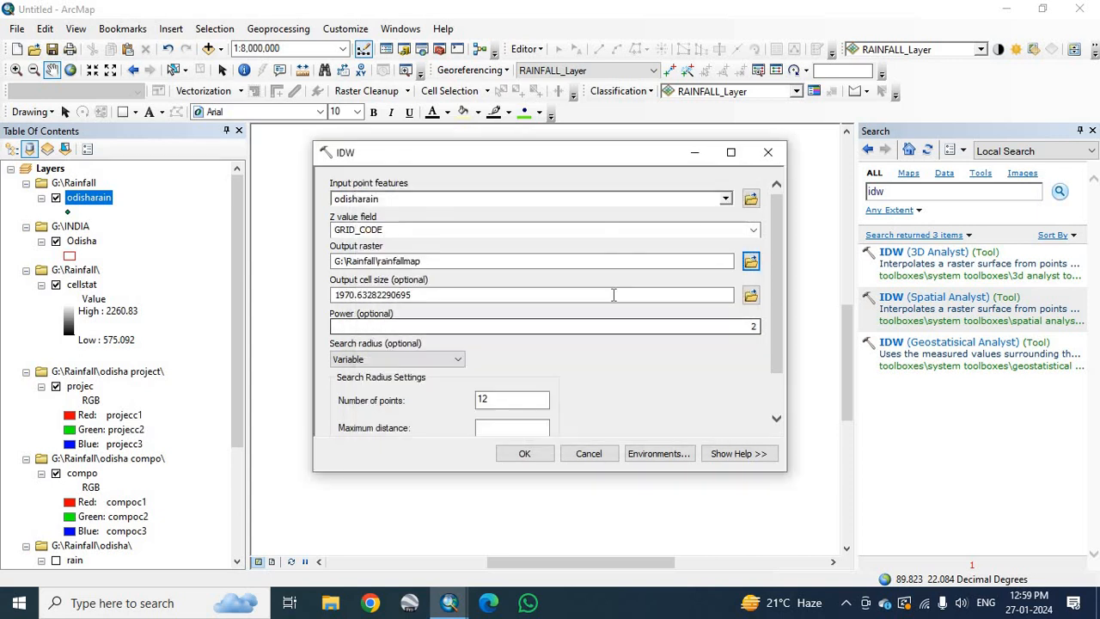
scroll(657, 359, down, 2)
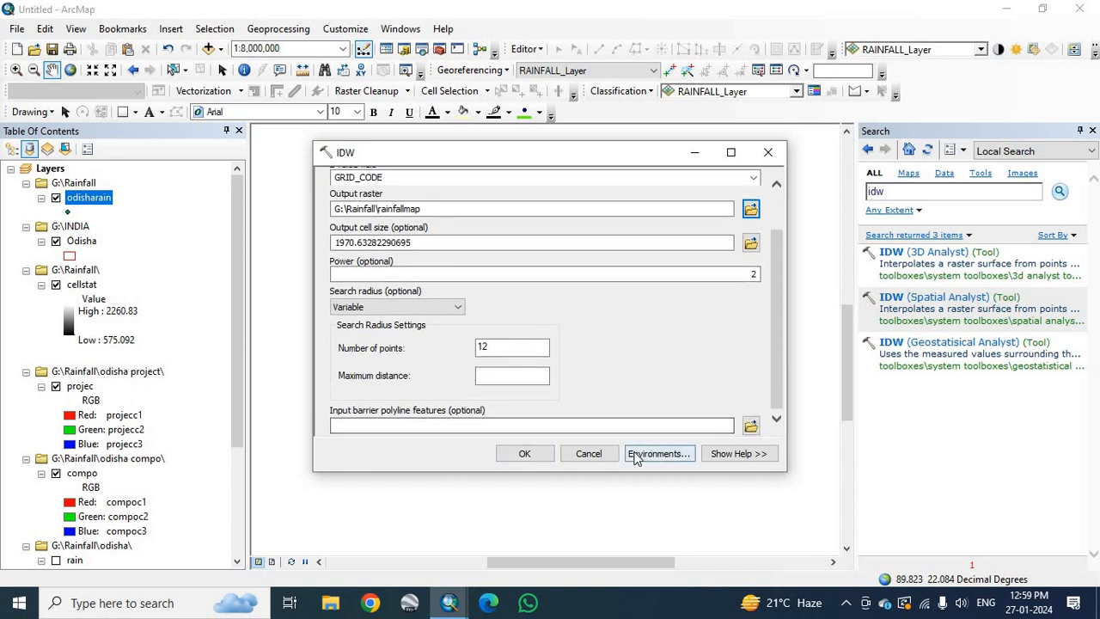
click(637, 455)
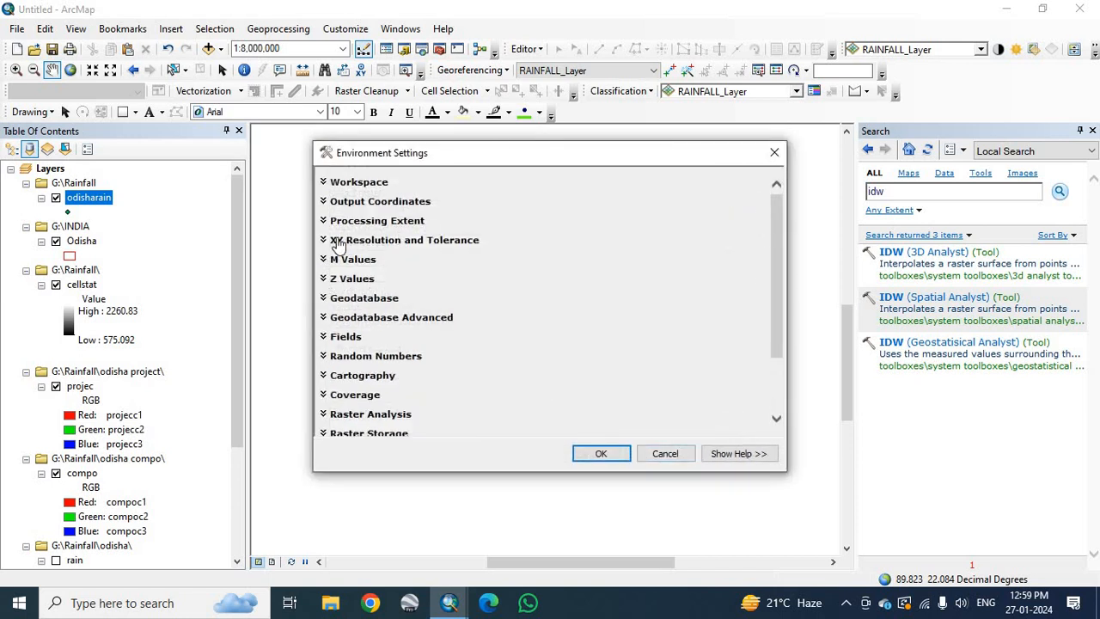
click(339, 221)
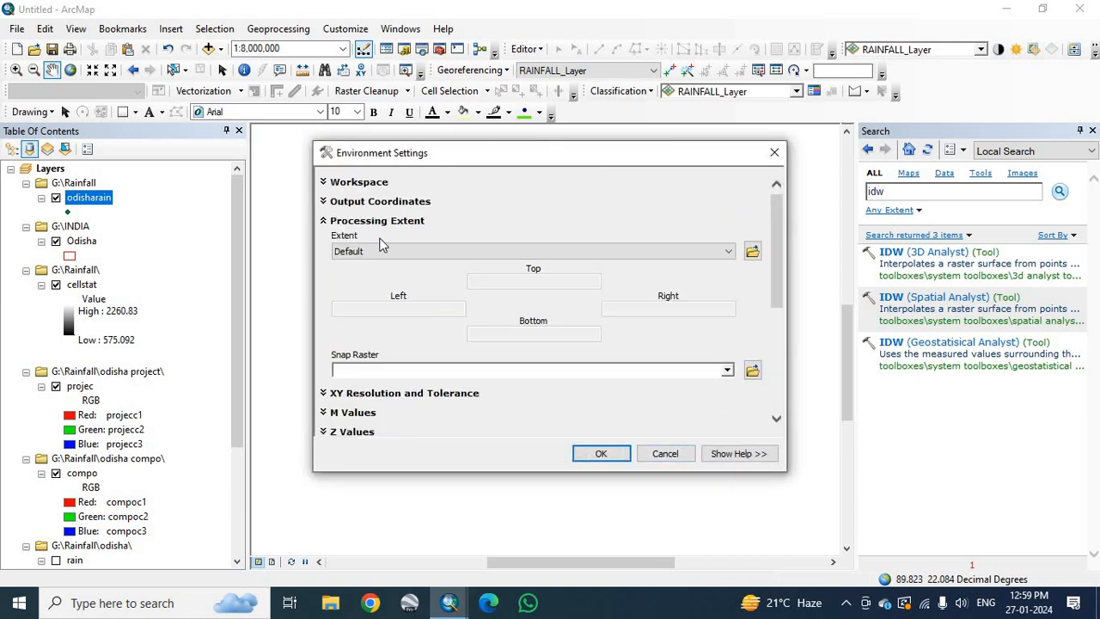
scroll(593, 270, down, 3)
scroll(592, 270, up, 3)
click(727, 251)
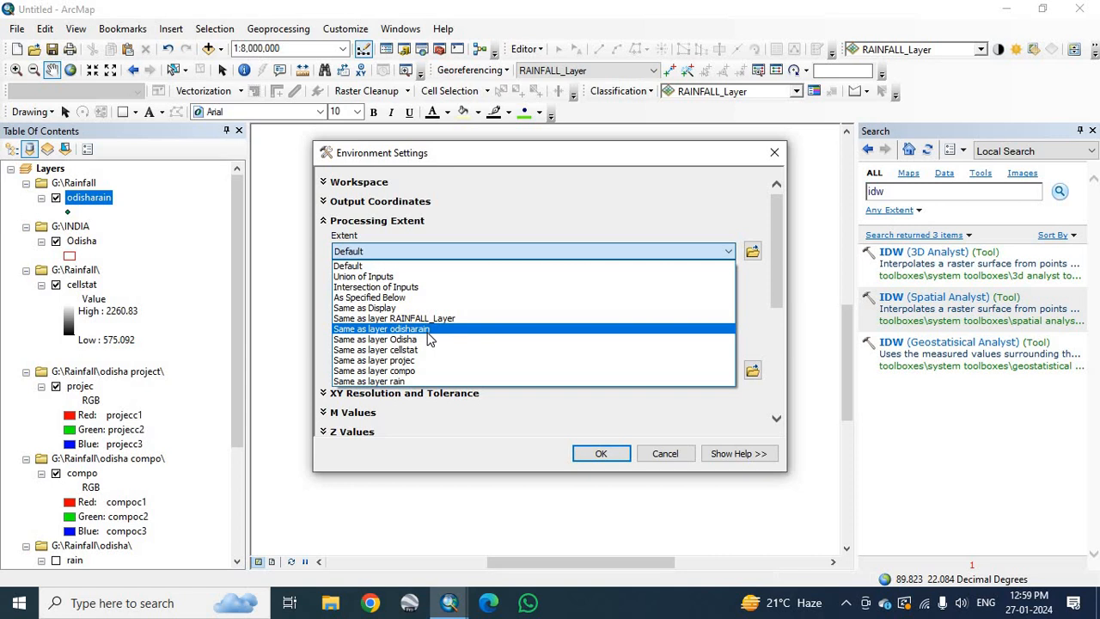
click(673, 455)
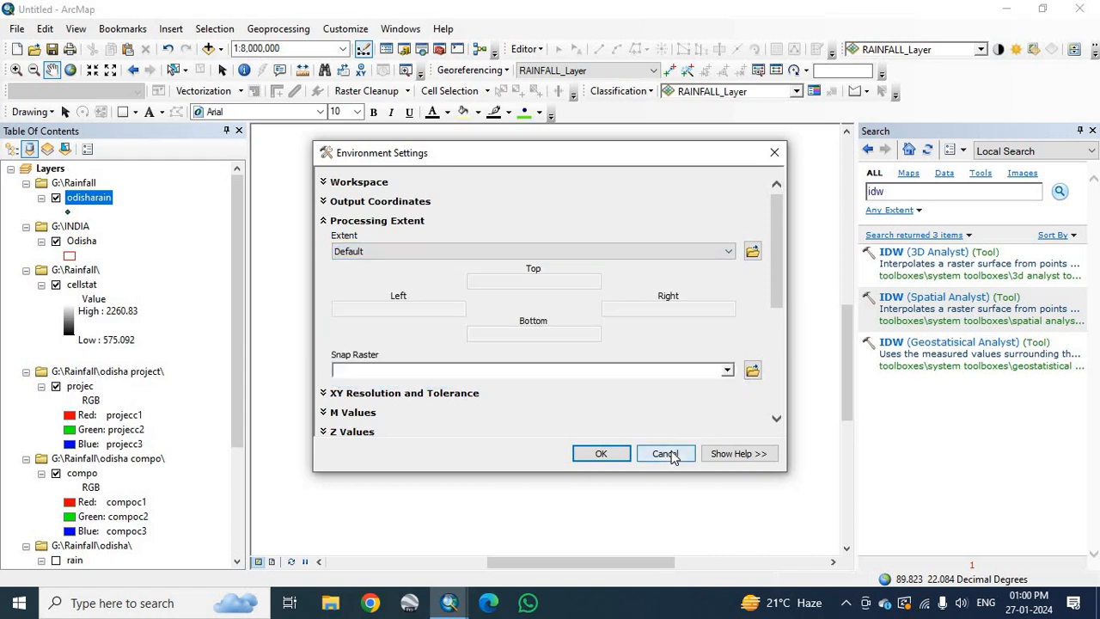
click(672, 453)
click(590, 450)
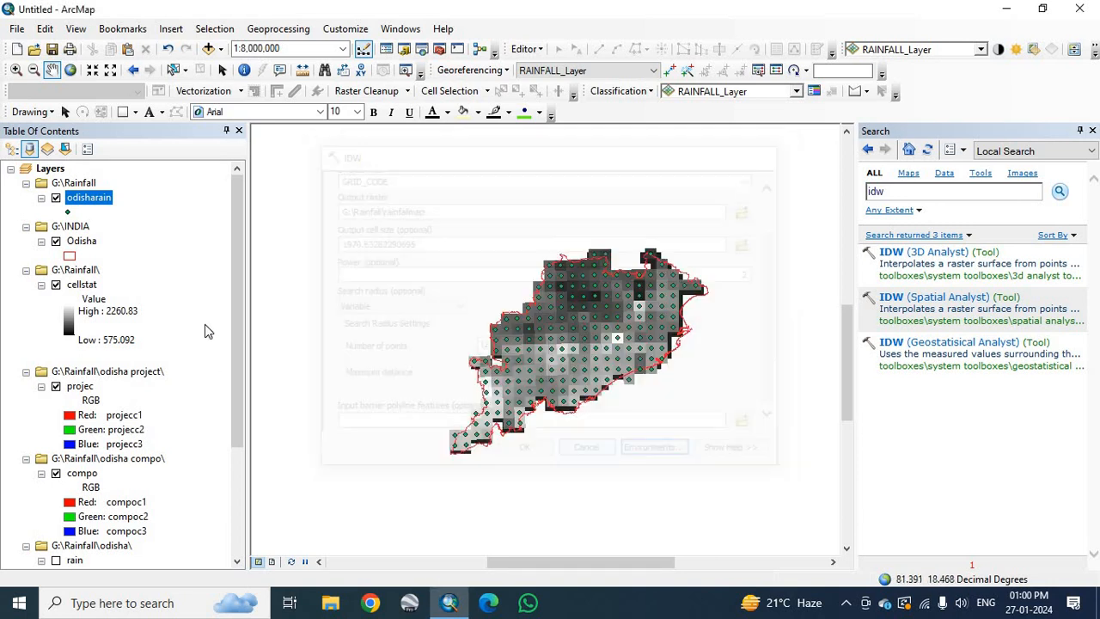
drag(236, 238, 253, 199)
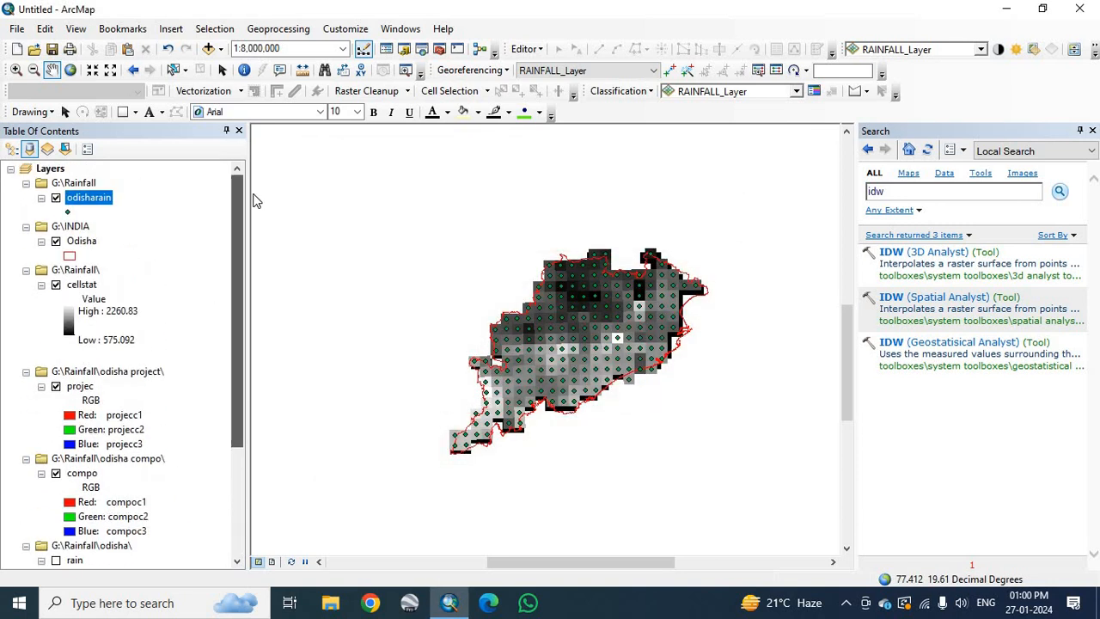
click(56, 241)
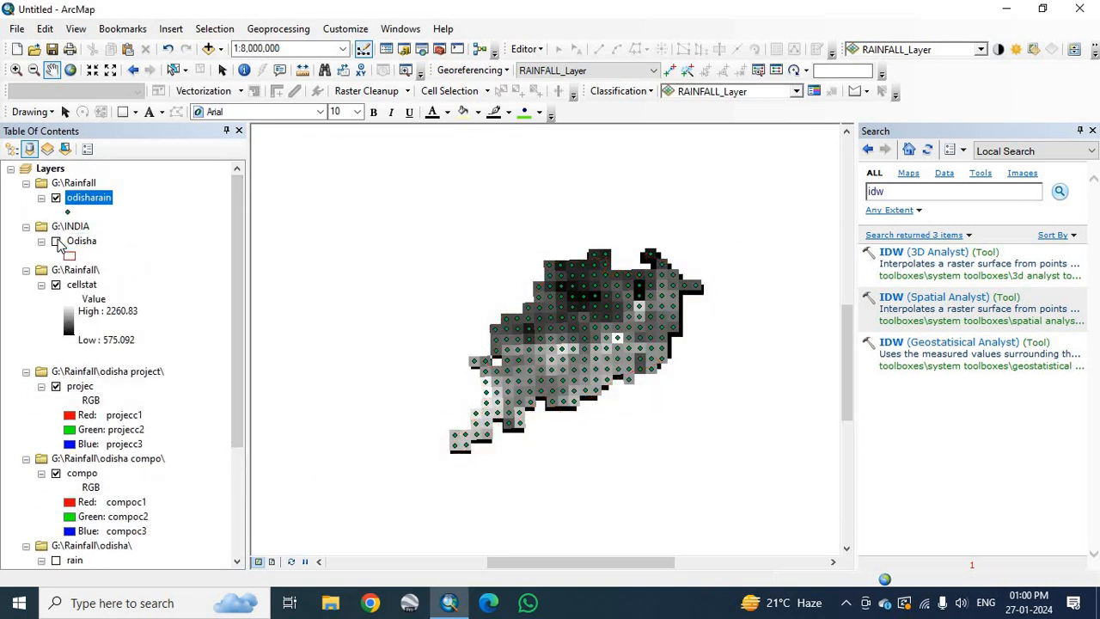
click(56, 241)
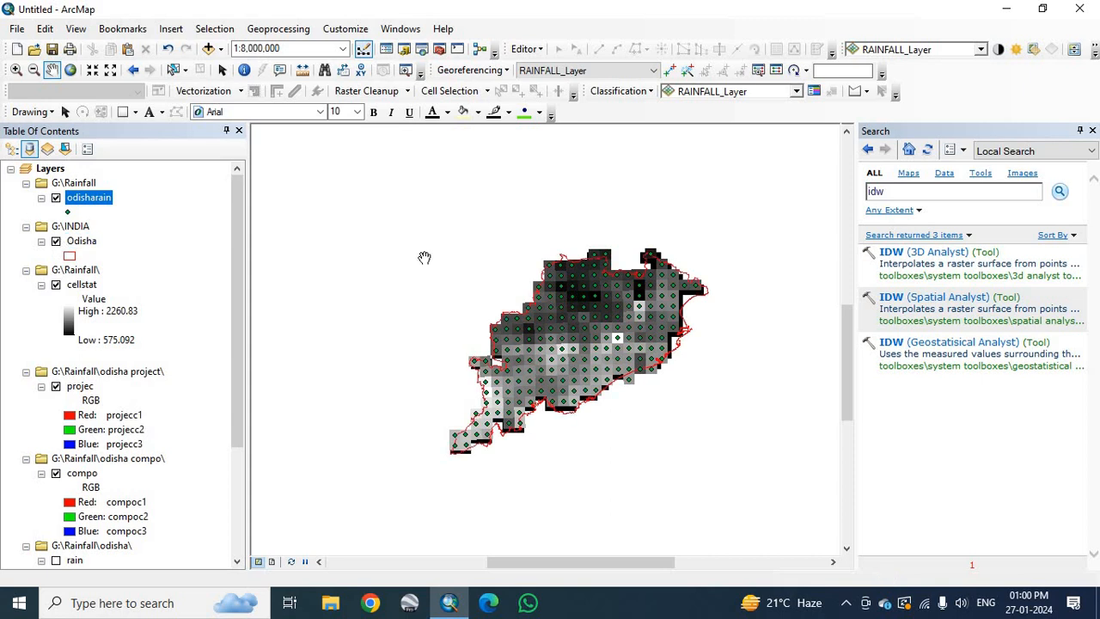
drag(902, 191, 844, 197)
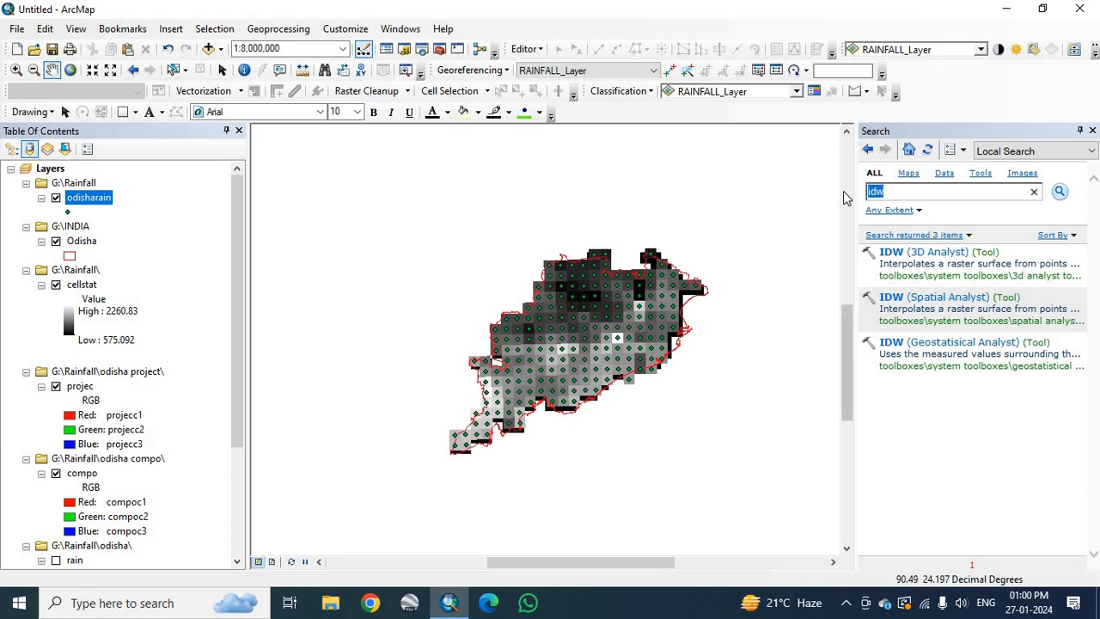
text(project)
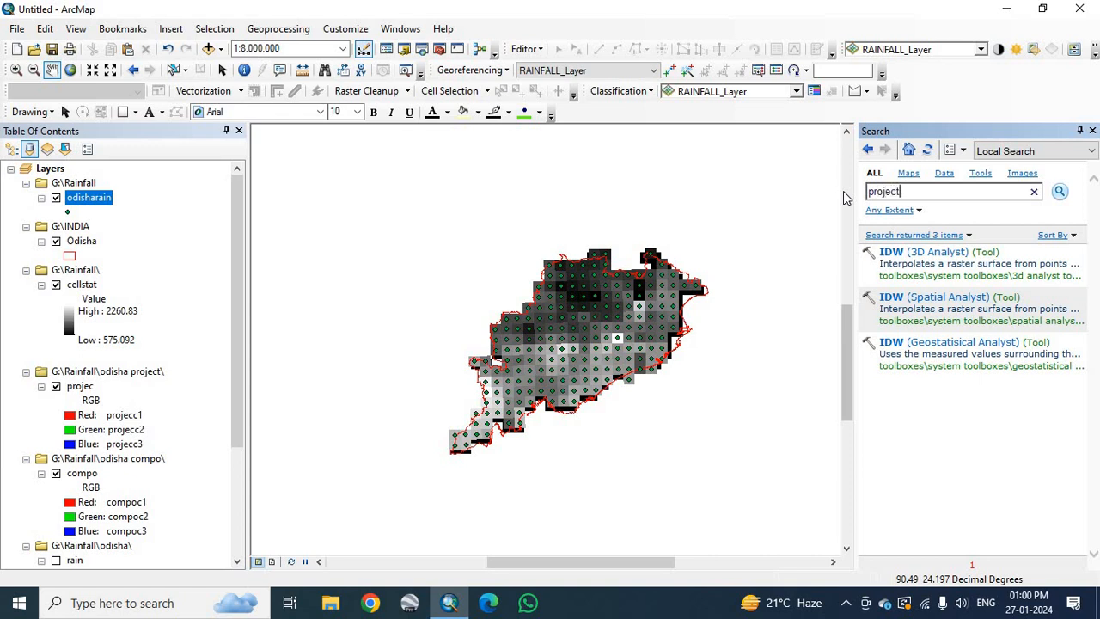
click(1059, 192)
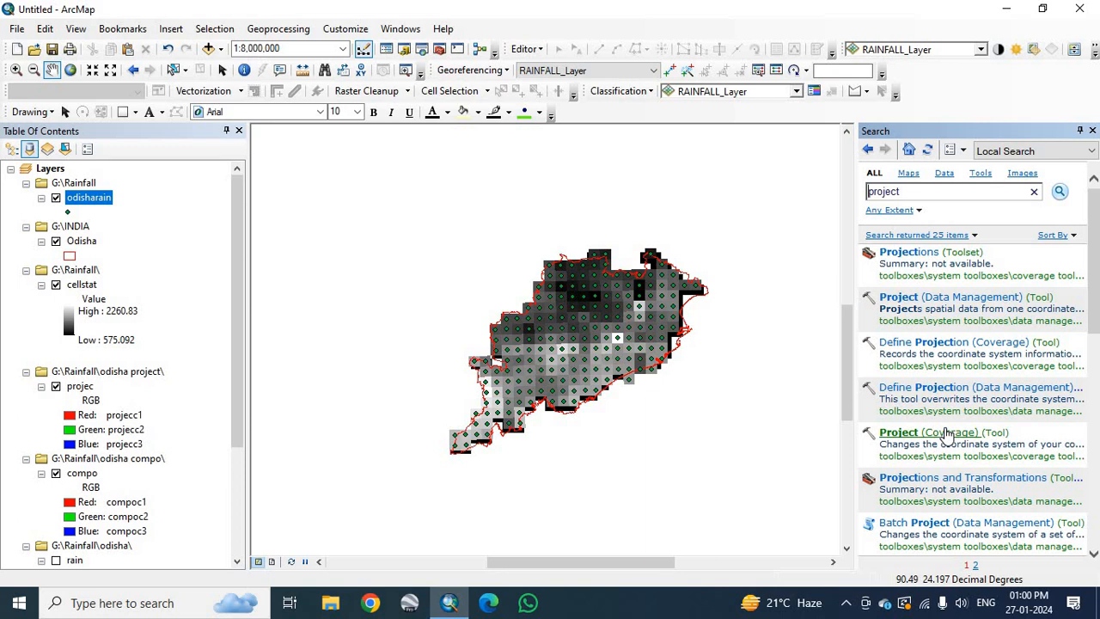
click(945, 437)
scroll(952, 359, down, 3)
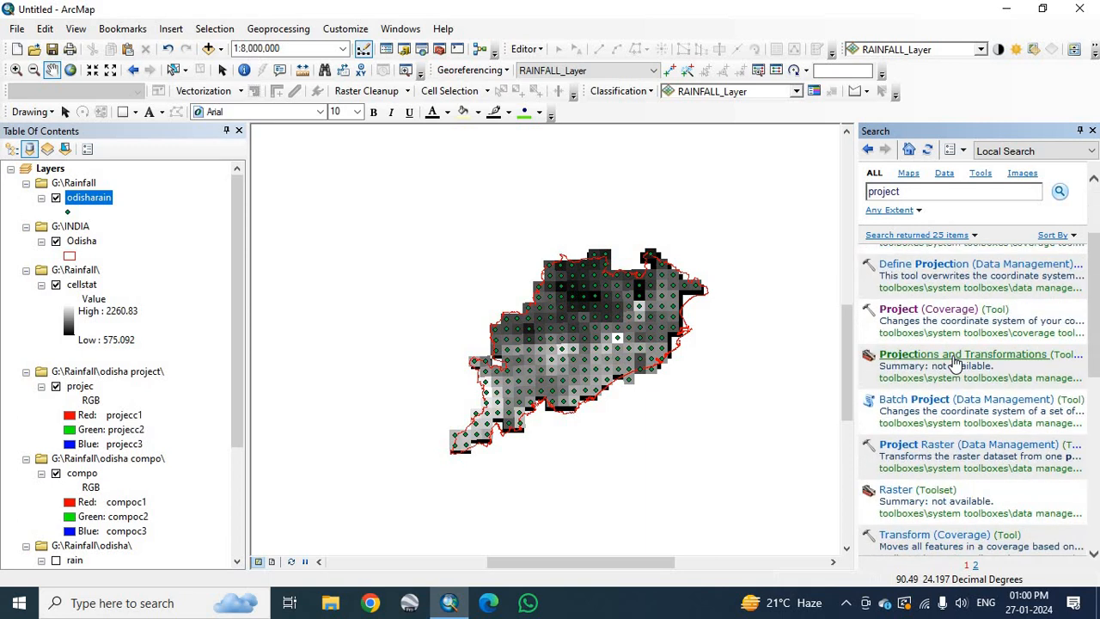
scroll(954, 336, up, 3)
click(956, 301)
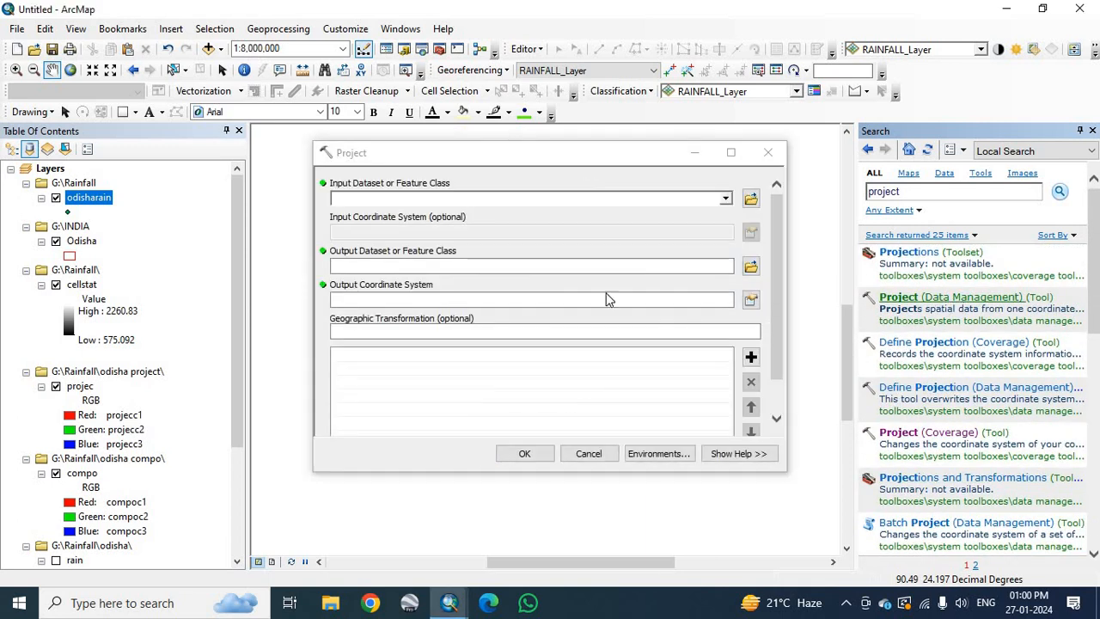
click(725, 199)
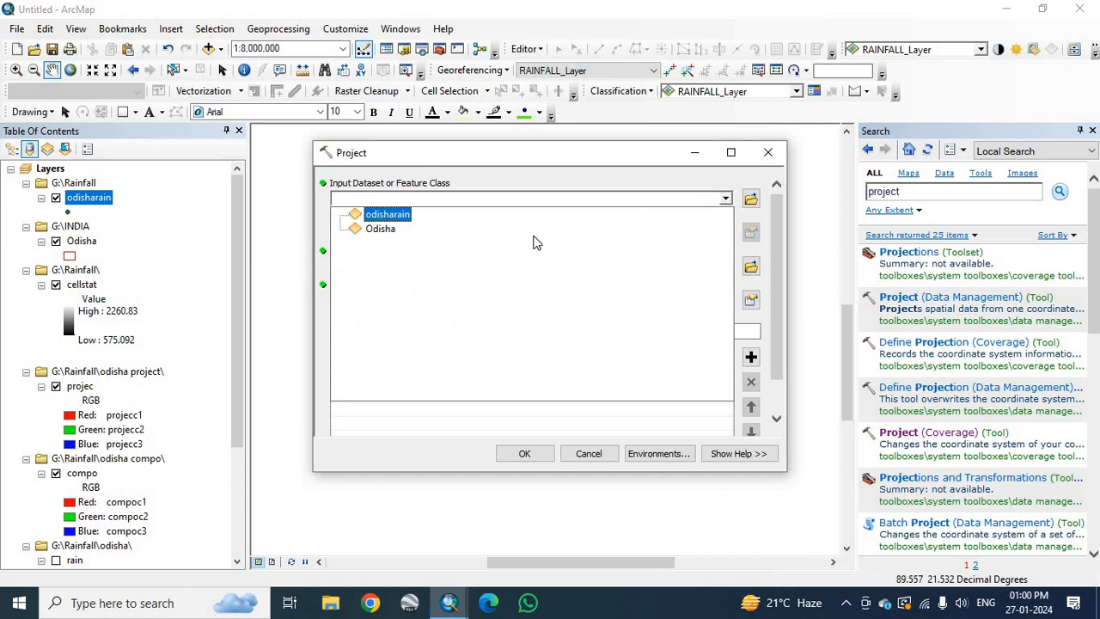
click(388, 233)
click(750, 269)
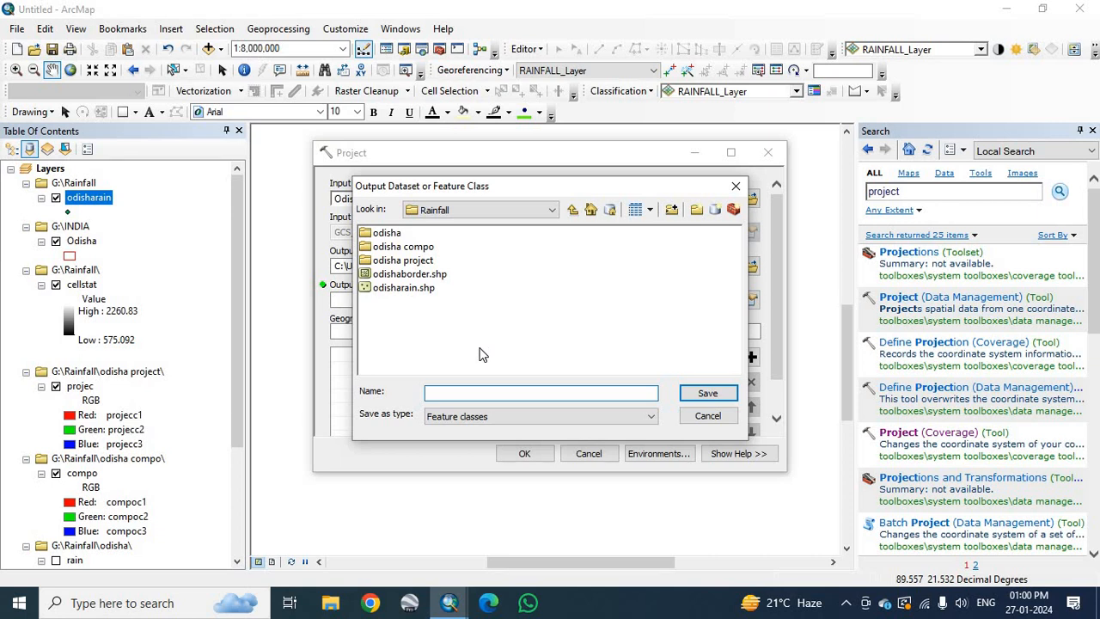
click(709, 416)
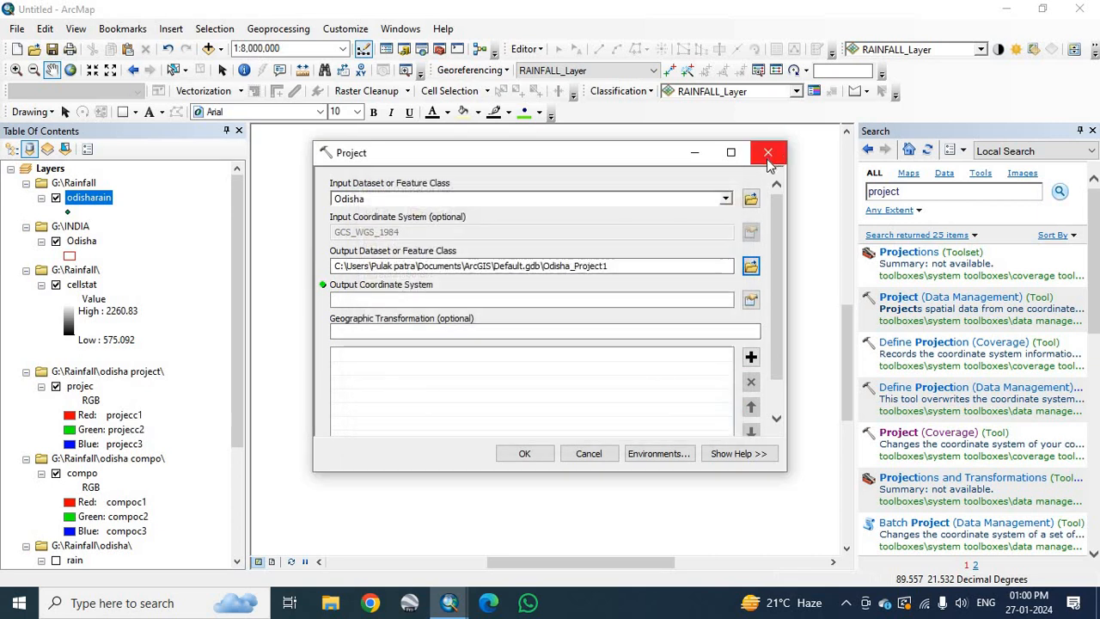
Add odishaborder.shp from the Rainfall folder to the map
click(220, 49)
click(236, 67)
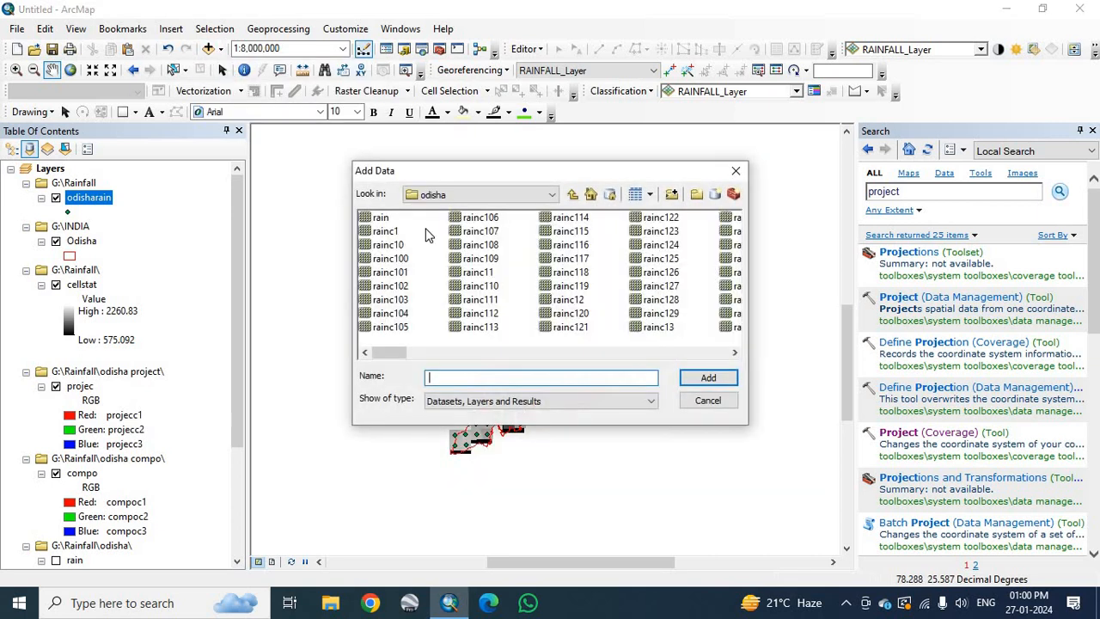
click(554, 195)
click(571, 195)
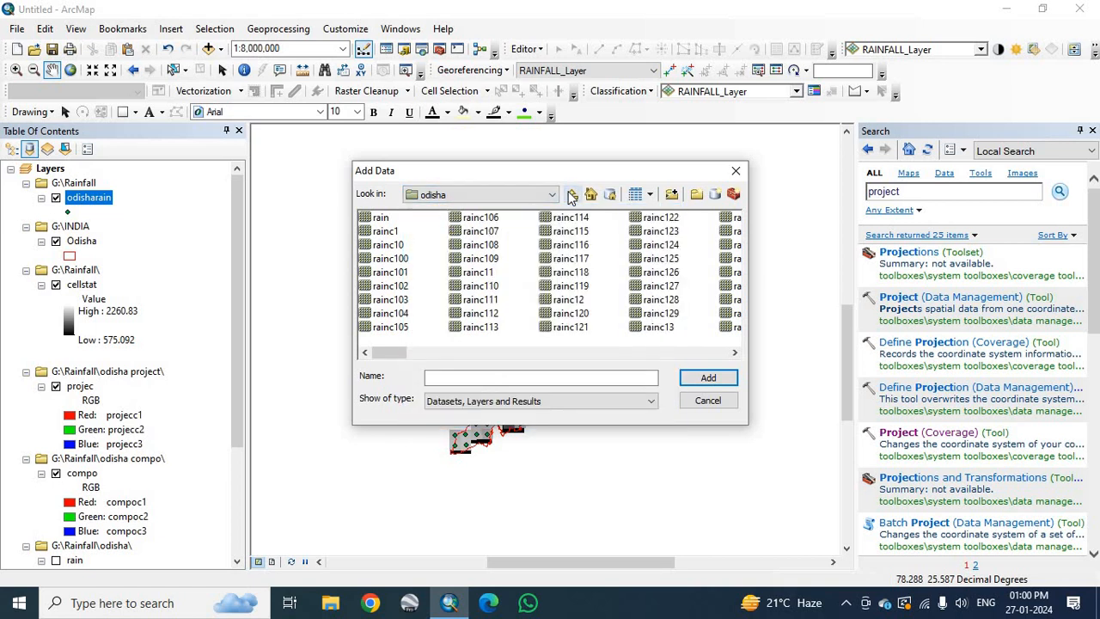
click(572, 194)
click(402, 273)
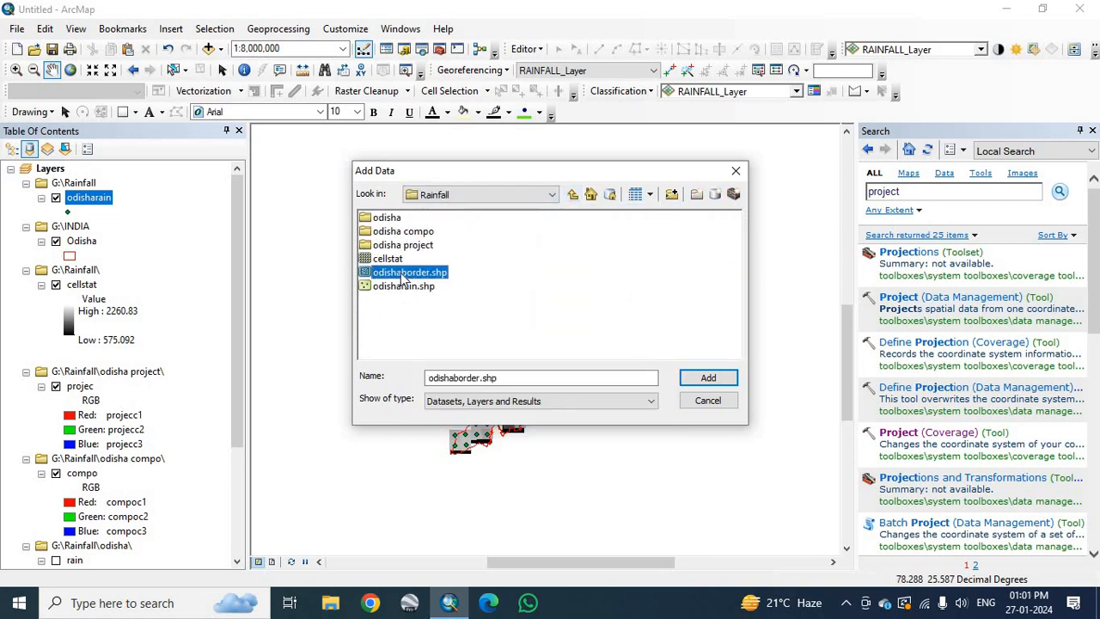
click(707, 379)
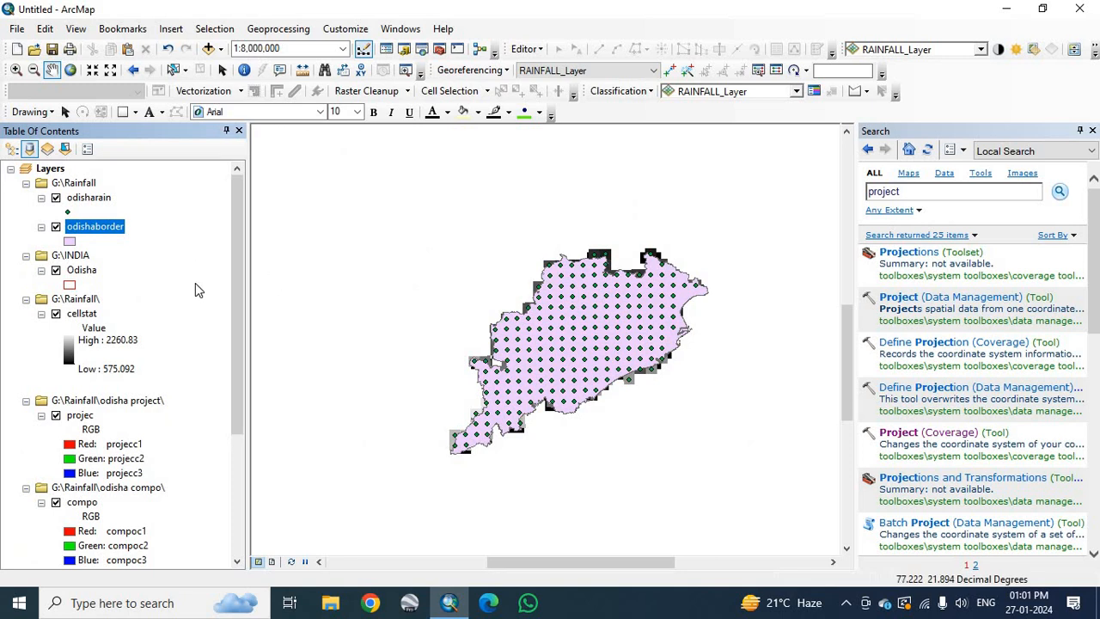
Change the odishaborder layer's symbol to Hollow
click(69, 240)
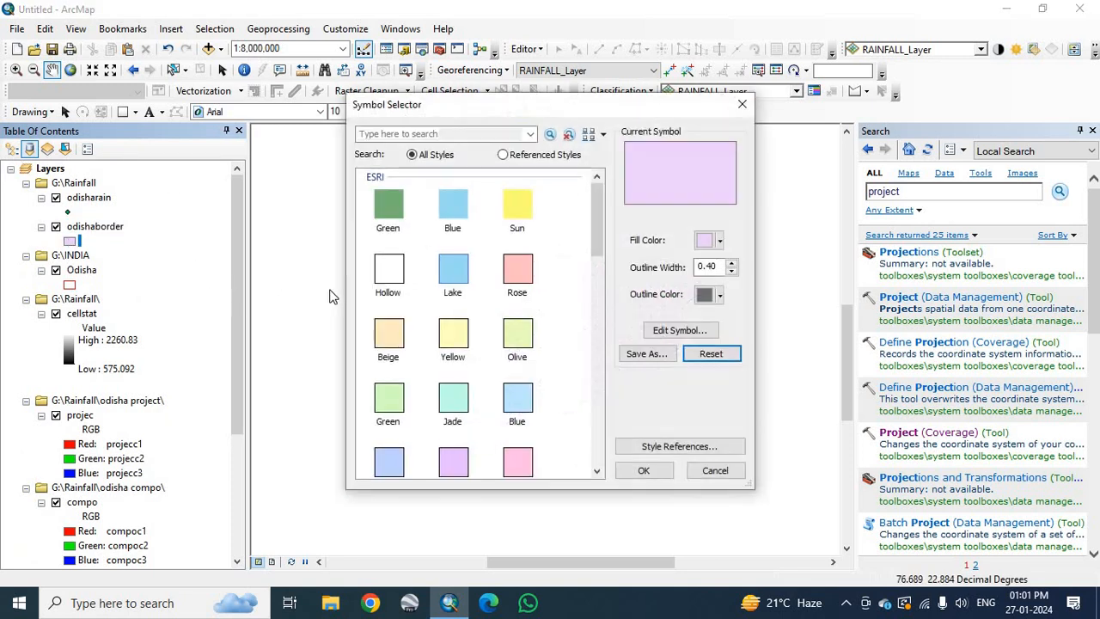
click(388, 270)
click(650, 471)
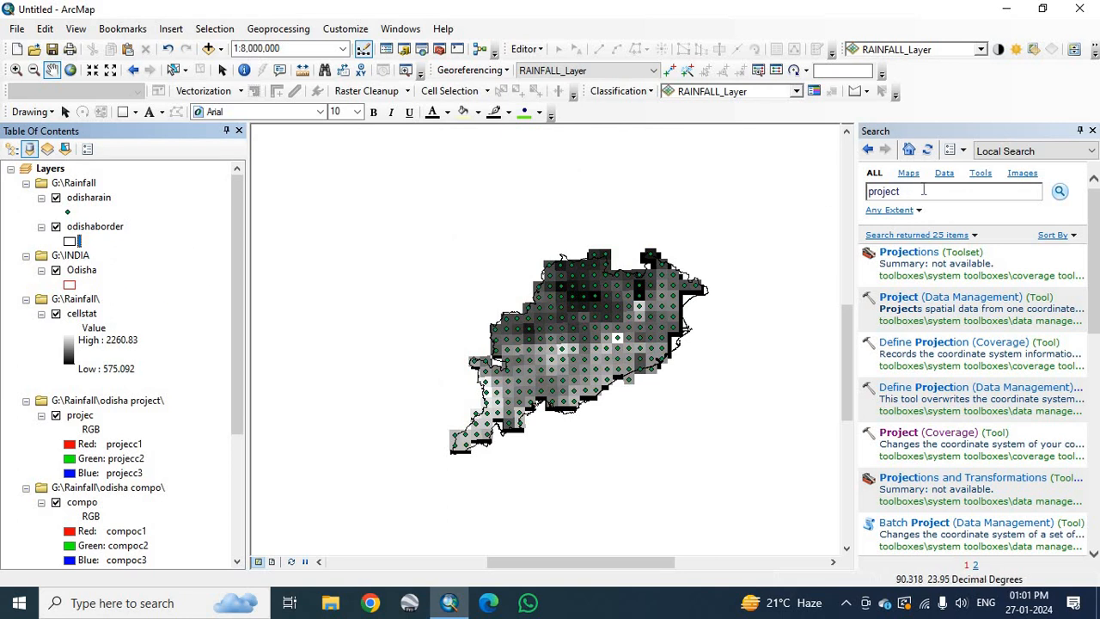
Search for "idw" and open the IDW (Spatial Analyst) tool
key(Return)
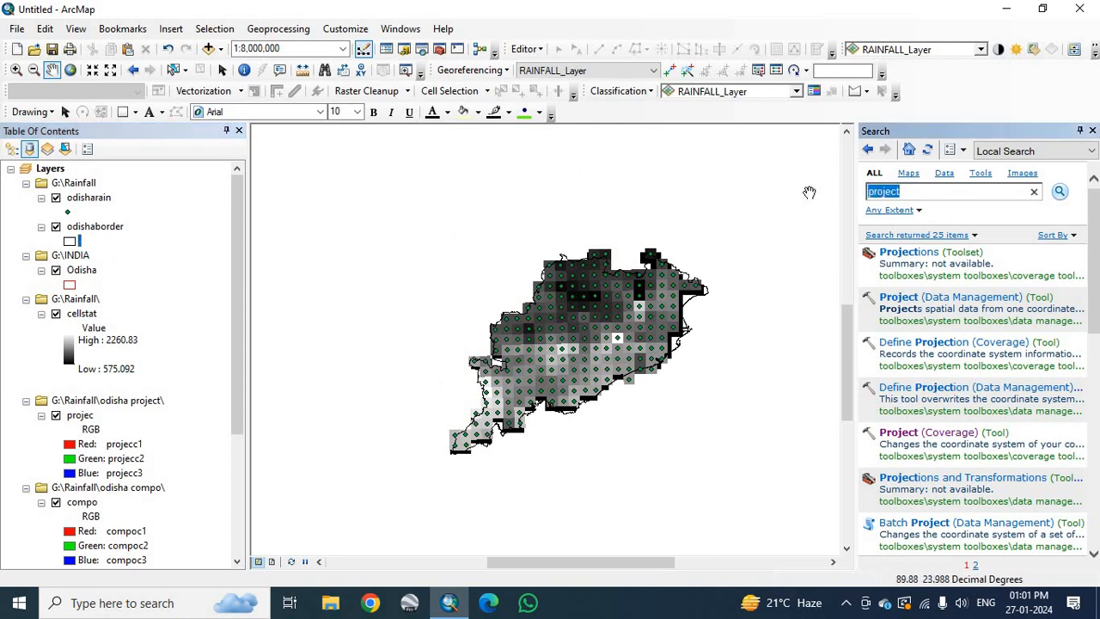
text(idw)
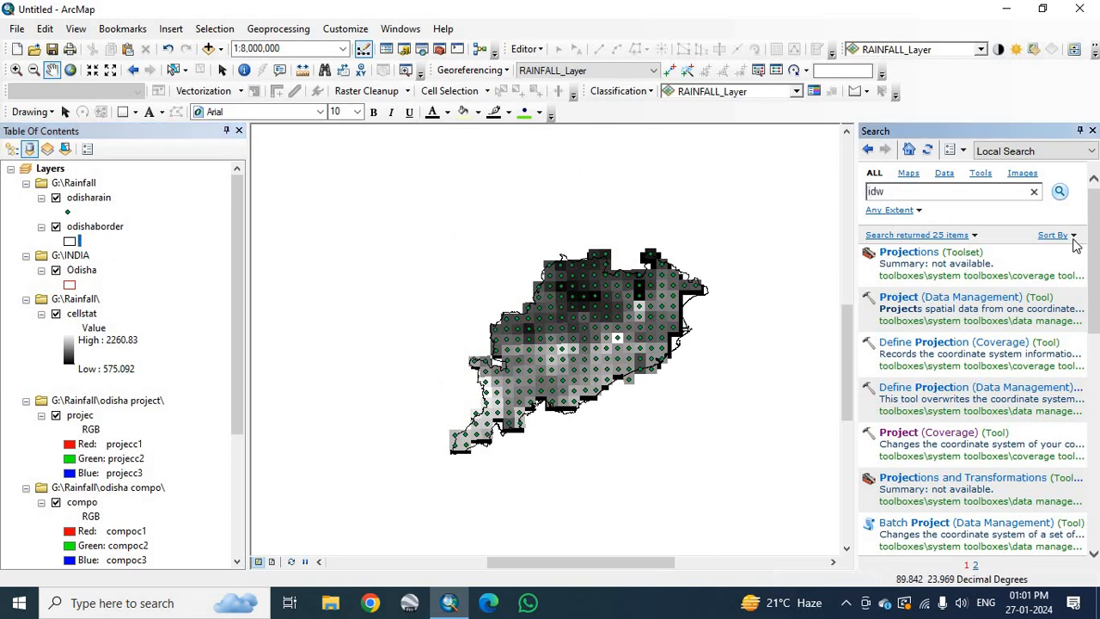
click(1059, 193)
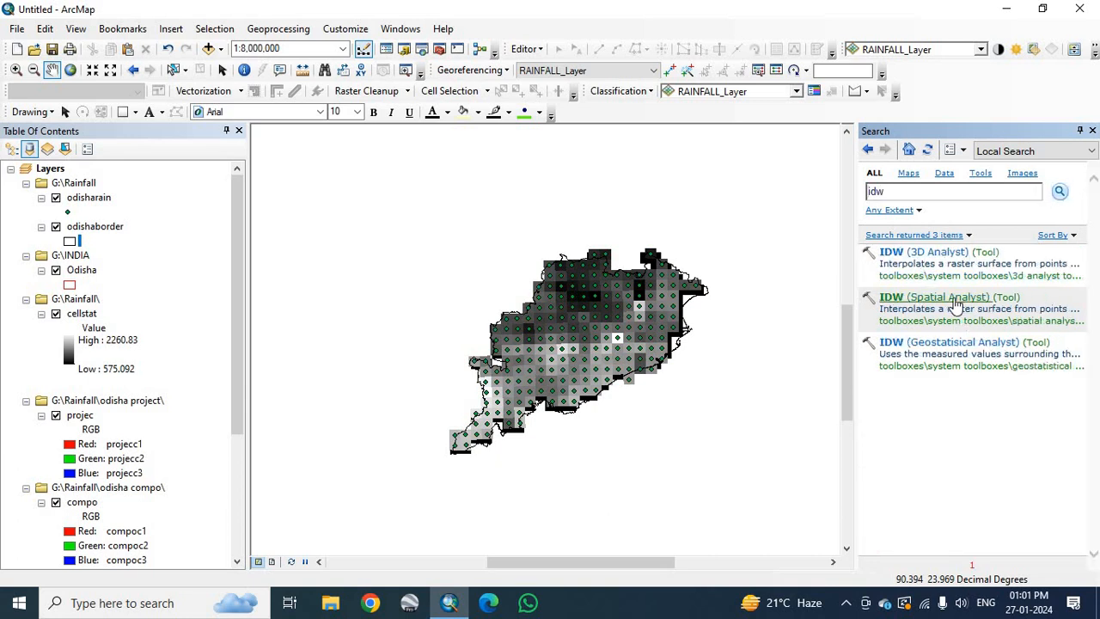
click(950, 298)
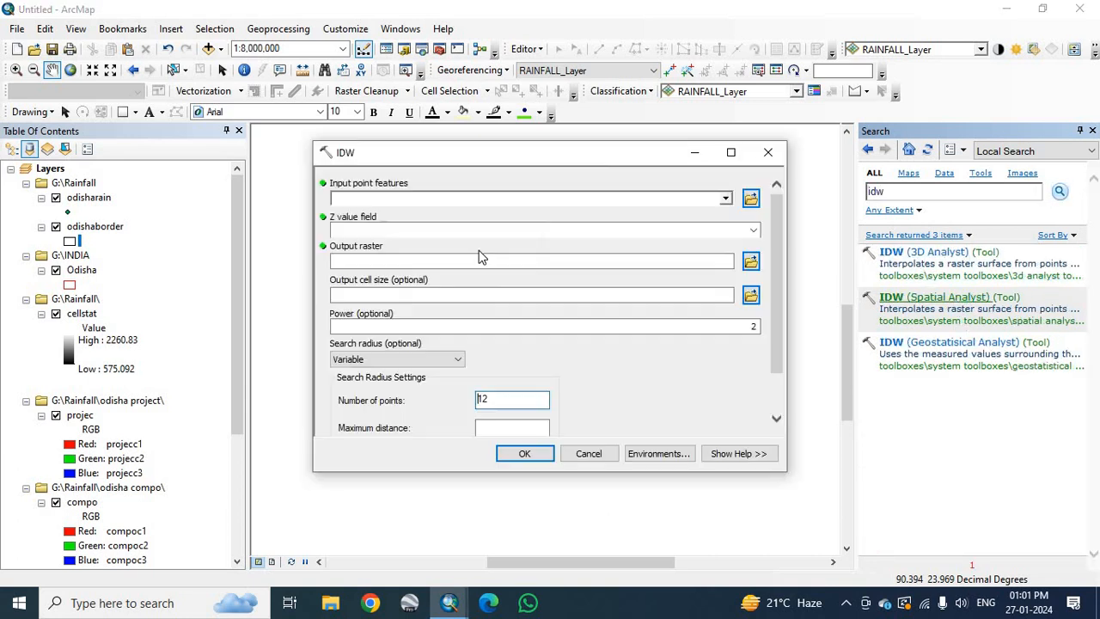
Set IDW's input points to odisharain, the Z value field to GRID_CODE and the output raster to G:\Rainfall\odisharain
click(727, 198)
click(392, 215)
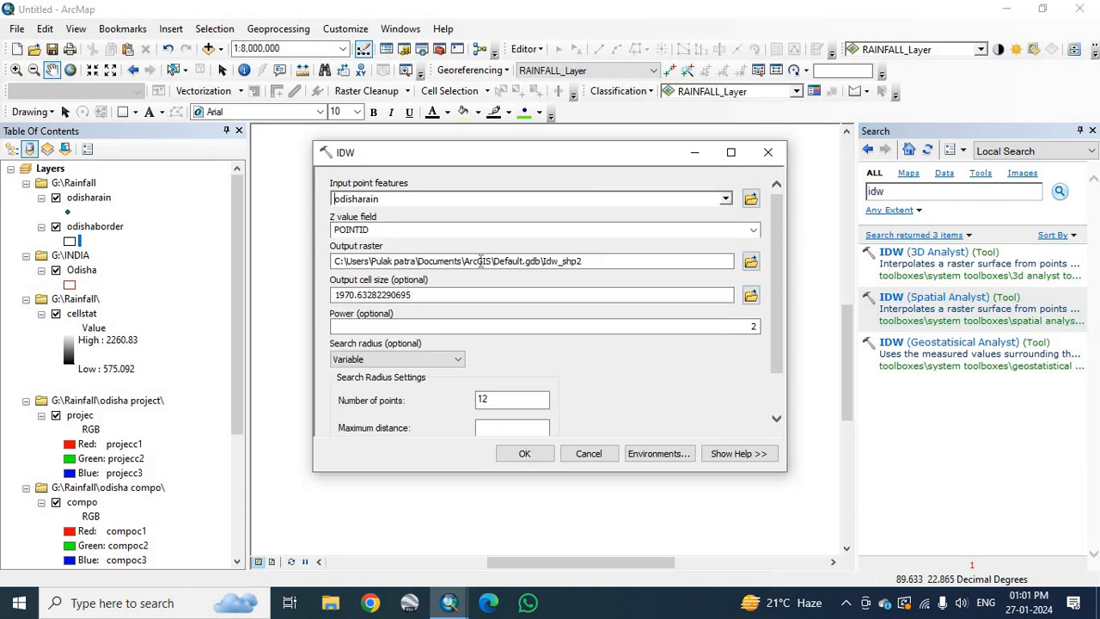
click(752, 229)
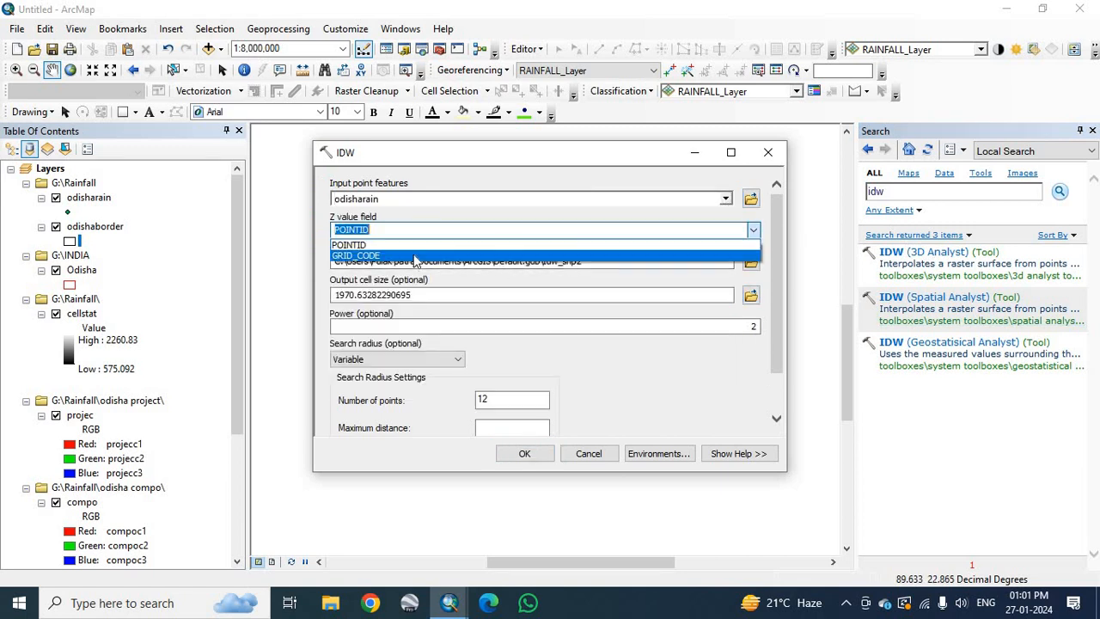
click(414, 258)
click(750, 261)
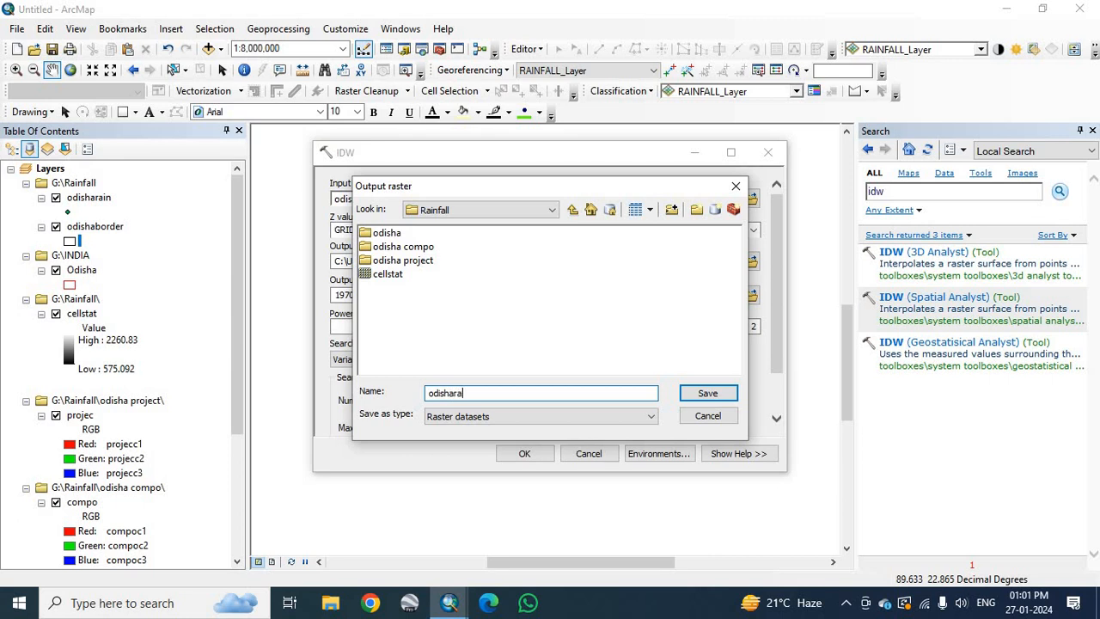
click(703, 393)
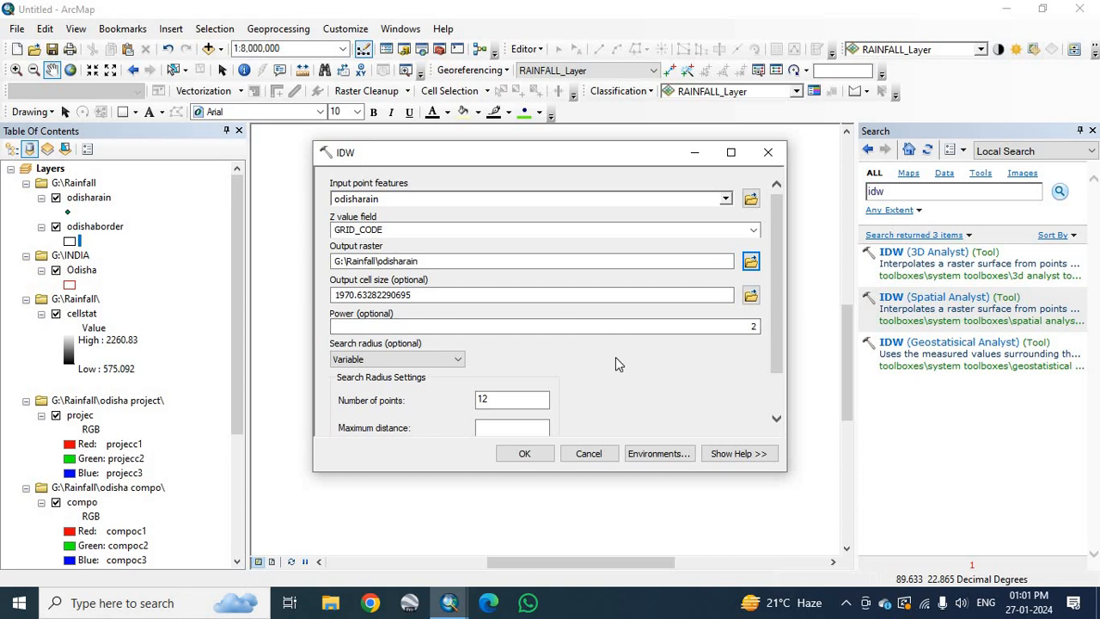
In the IDW environment settings, set the processing extent to Same as layer odishaborder
scroll(615, 367, down, 2)
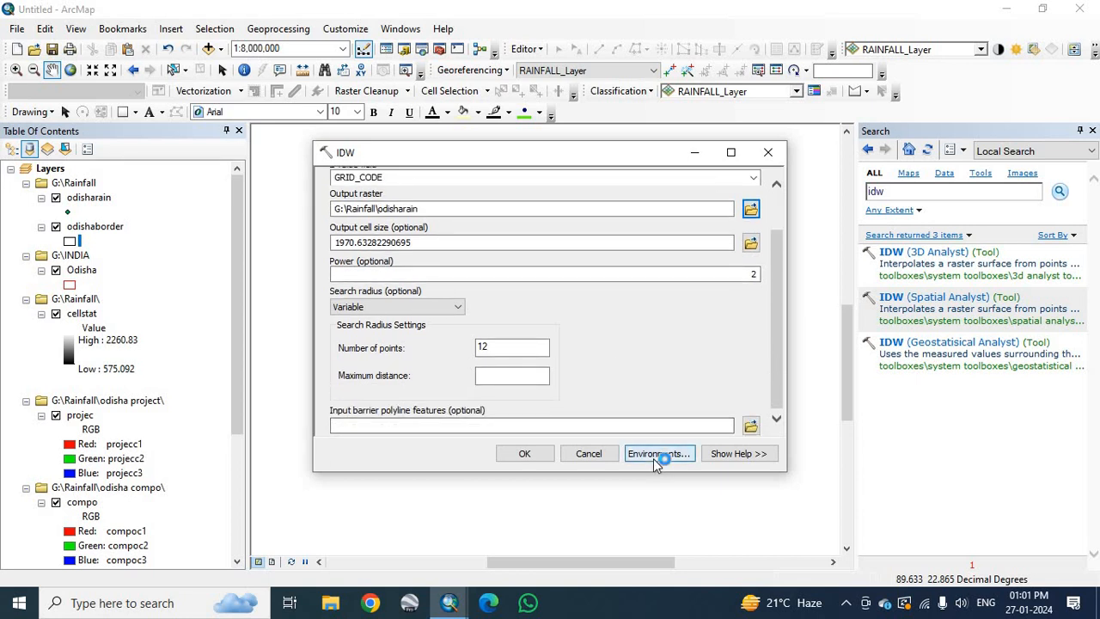
click(658, 454)
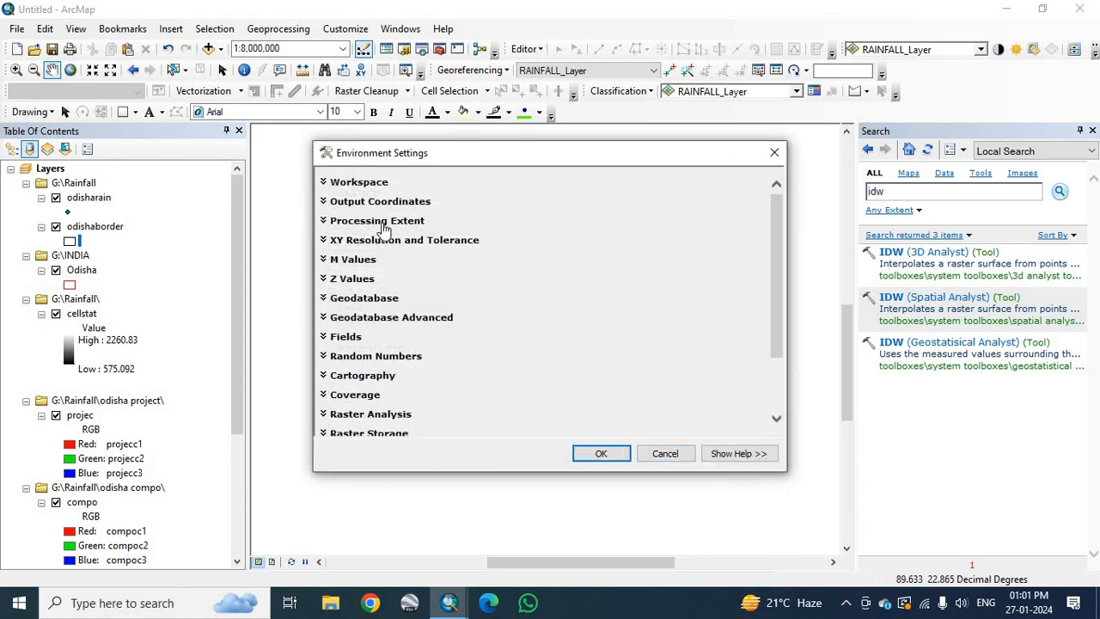
click(379, 248)
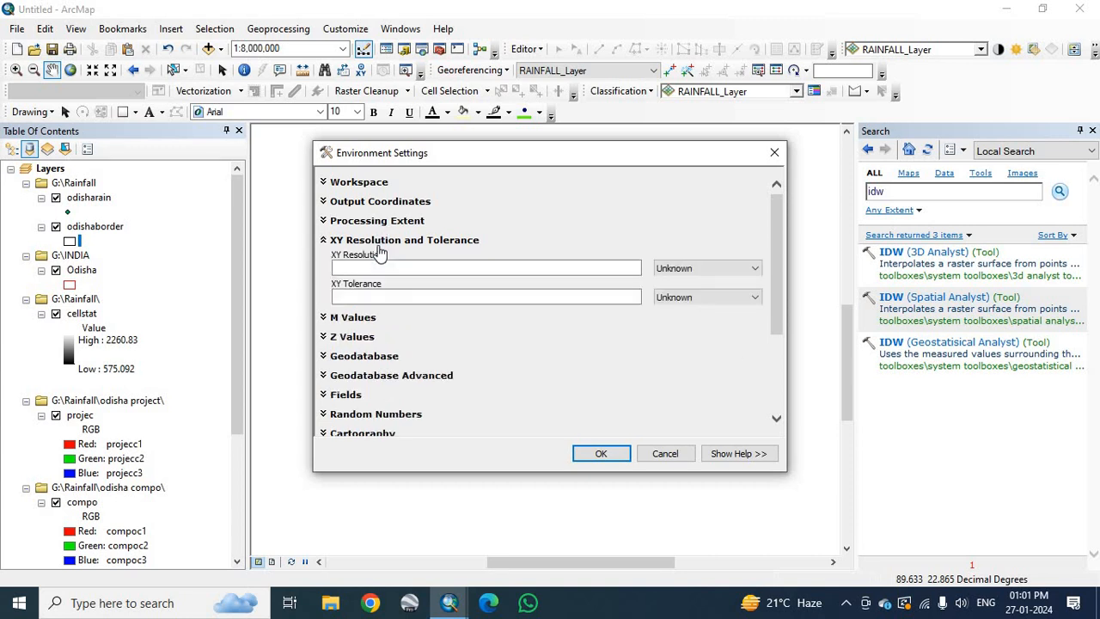
click(380, 241)
click(380, 222)
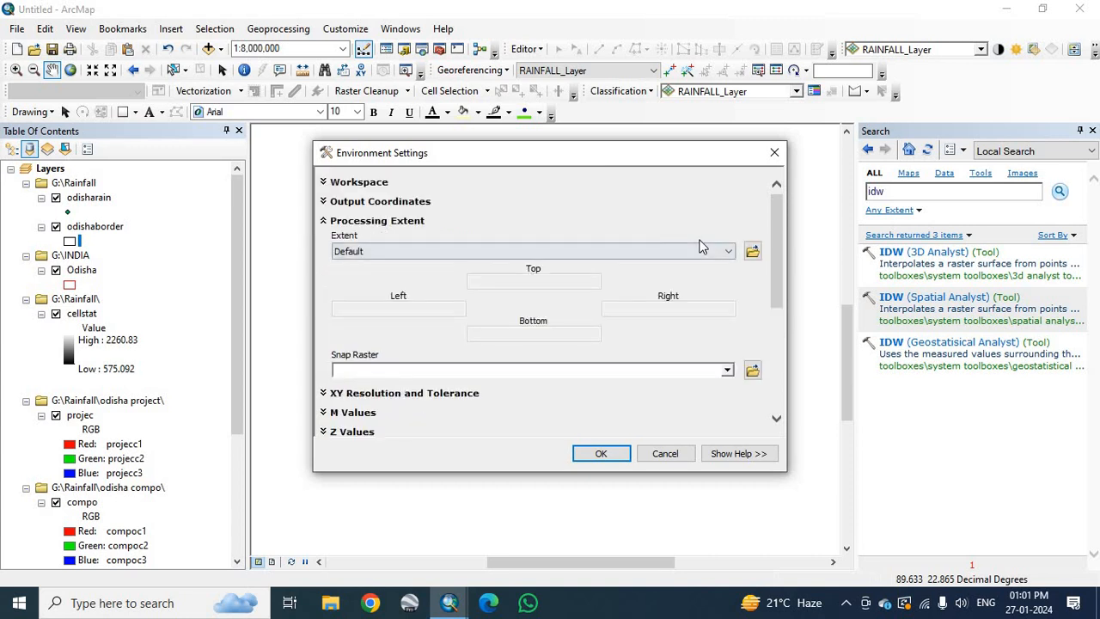
click(728, 252)
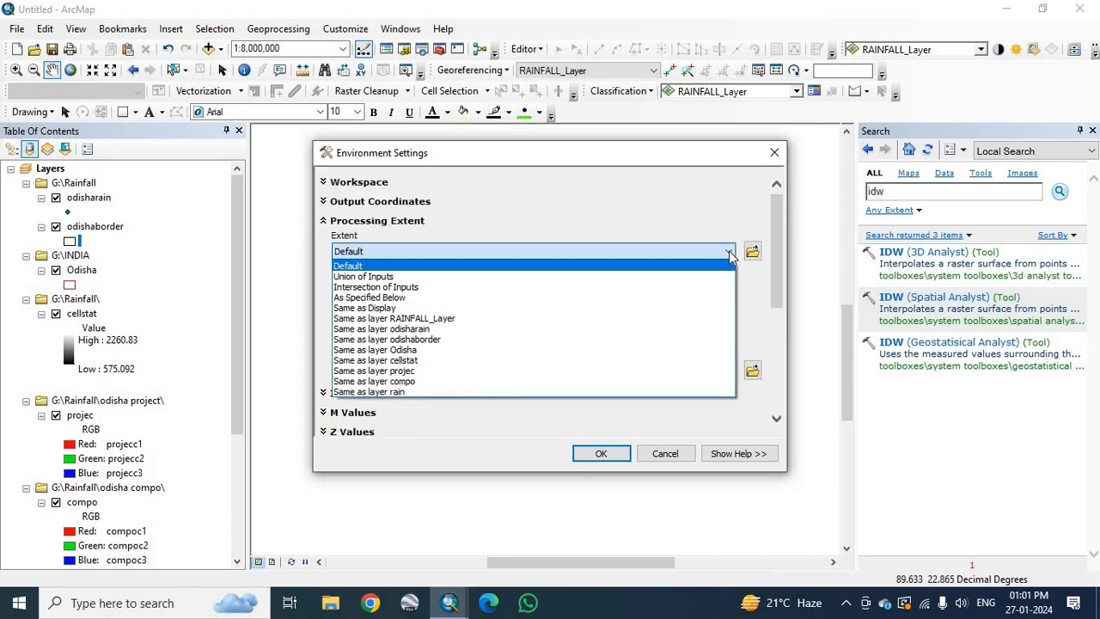
click(493, 341)
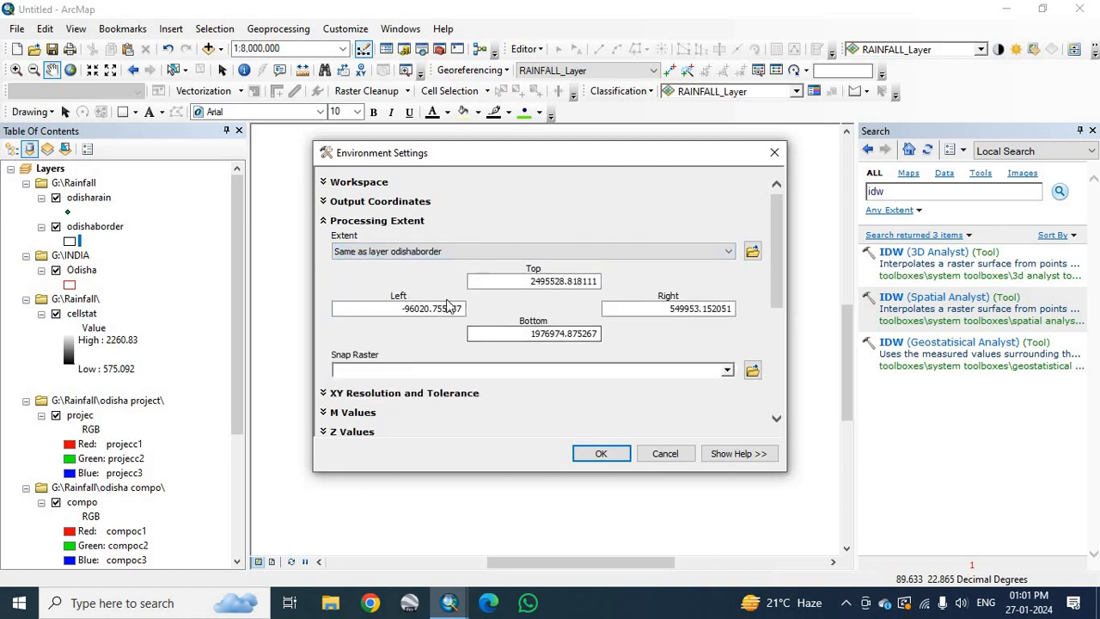
Set the raster analysis mask to odishaborder and apply the environment settings
scroll(416, 322, down, 2)
scroll(415, 321, down, 3)
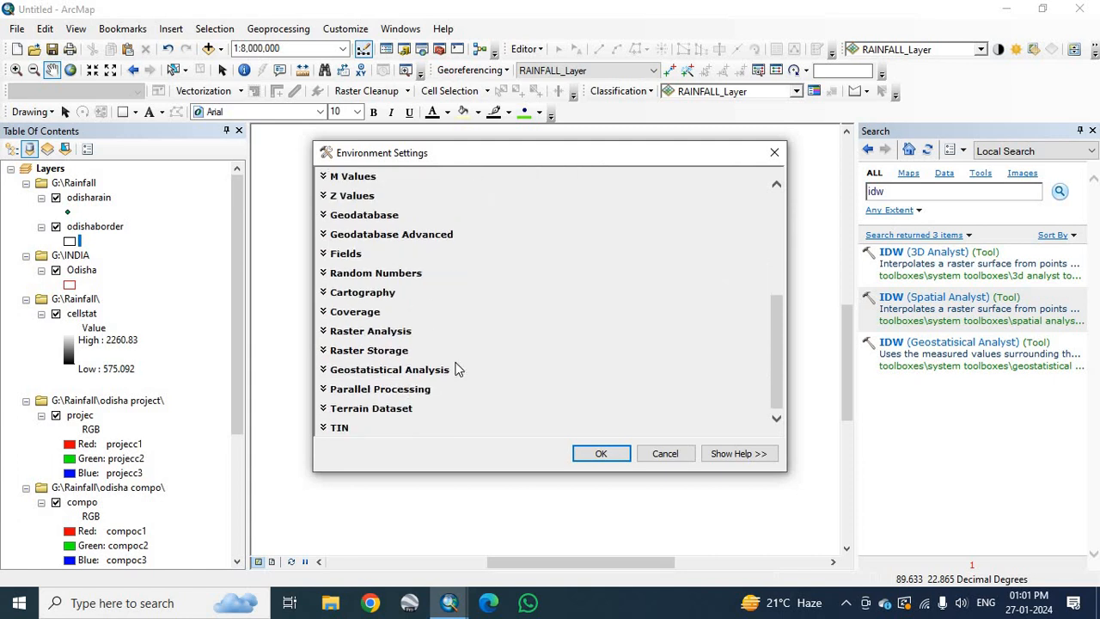
click(371, 331)
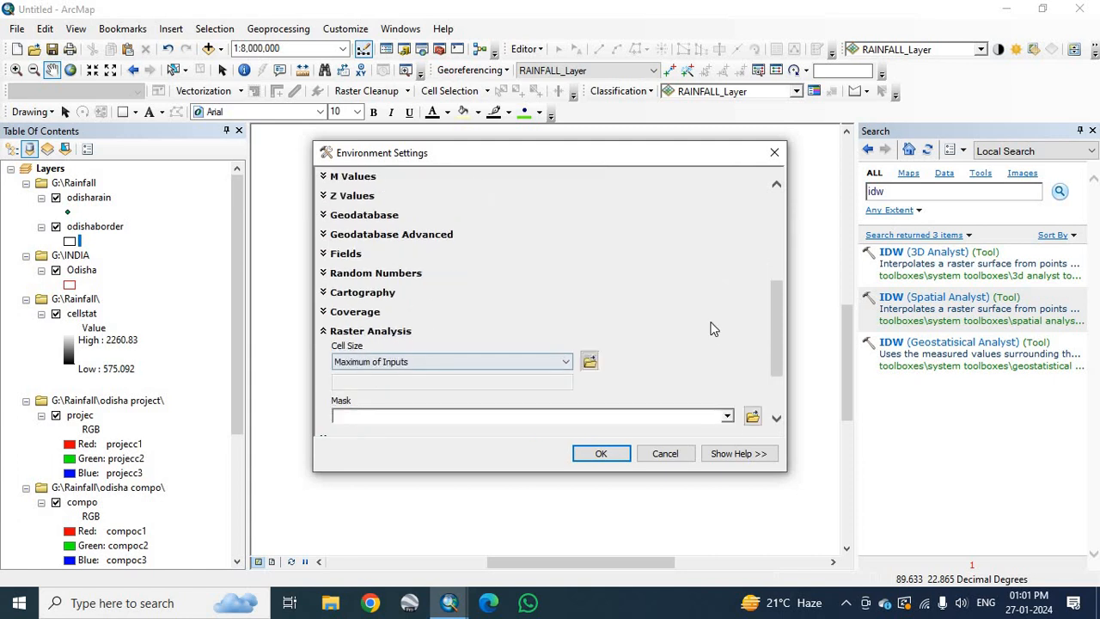
scroll(713, 327, down, 2)
click(726, 329)
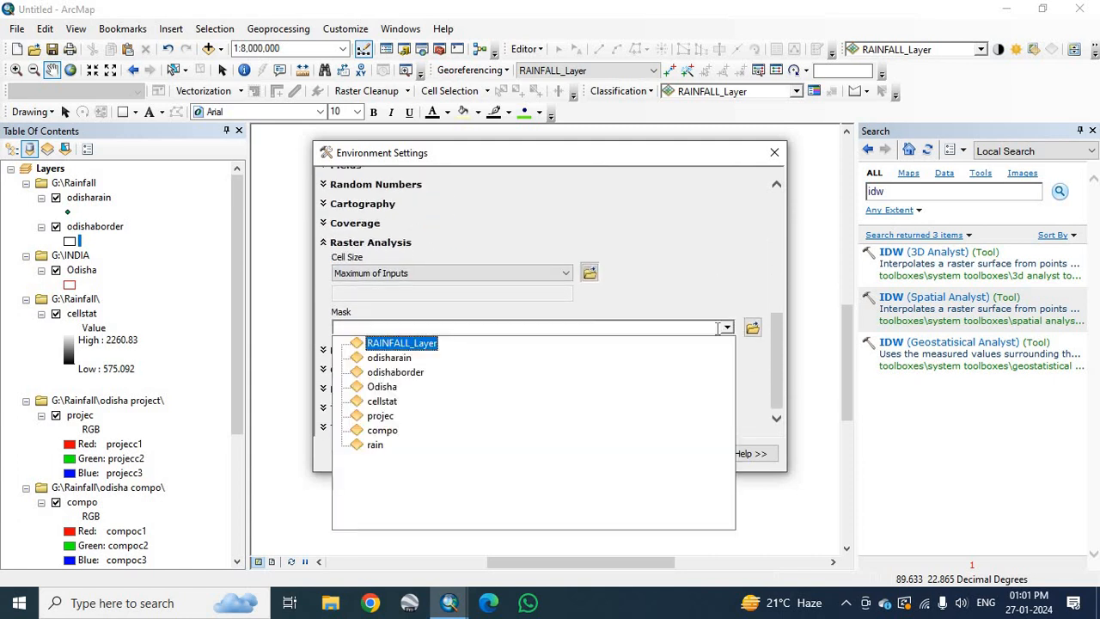
click(473, 373)
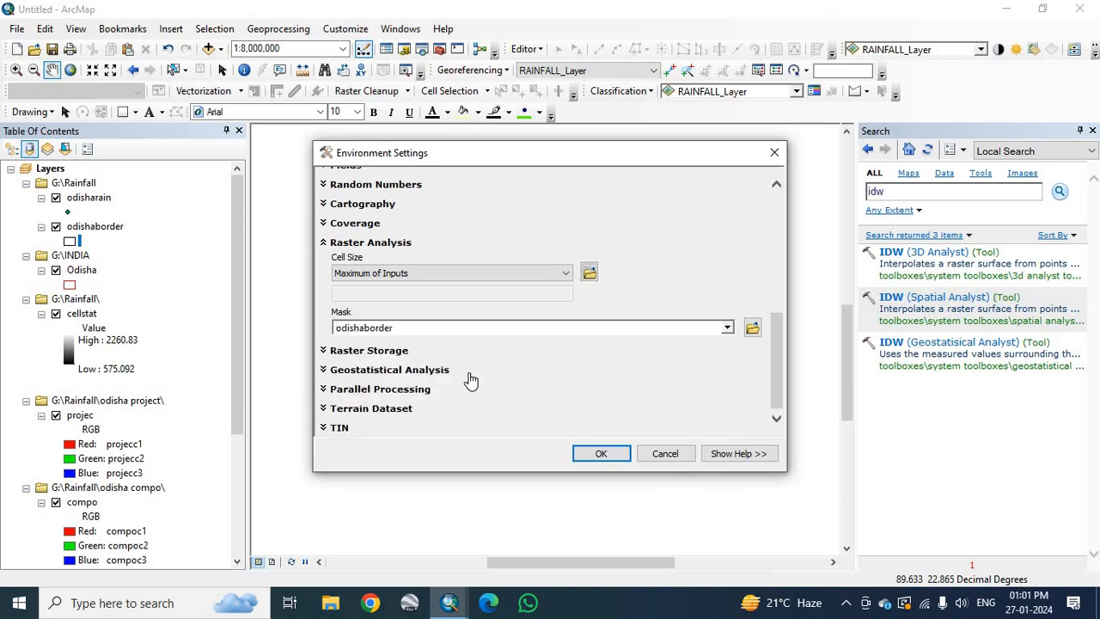
click(601, 453)
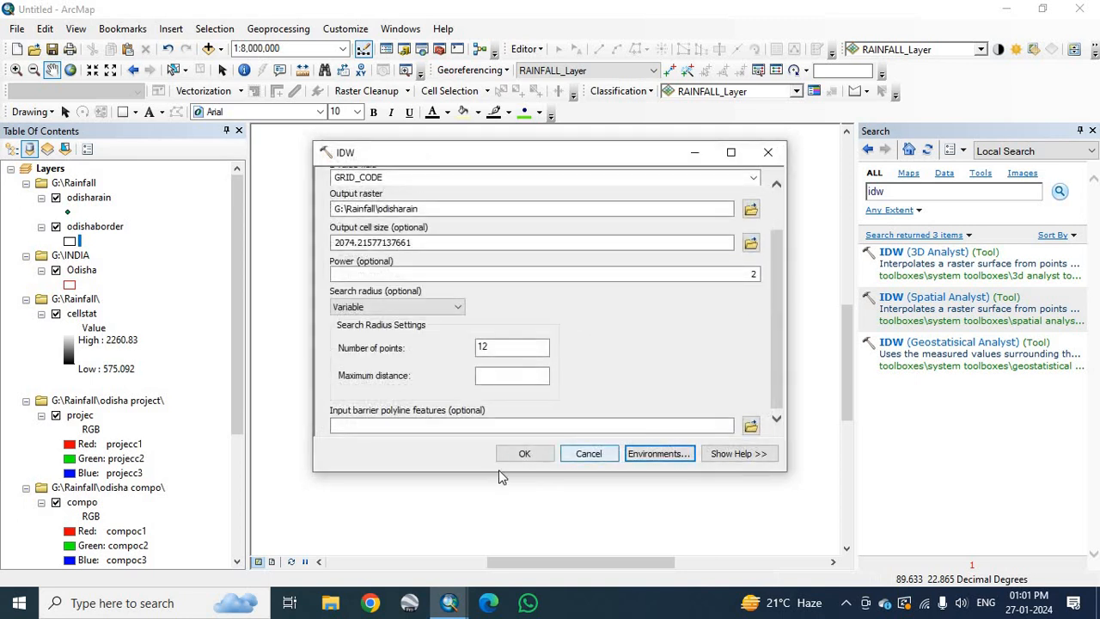
Run the IDW interpolation, and hide the Odisha boundary layer and the odisharain point layer
click(521, 456)
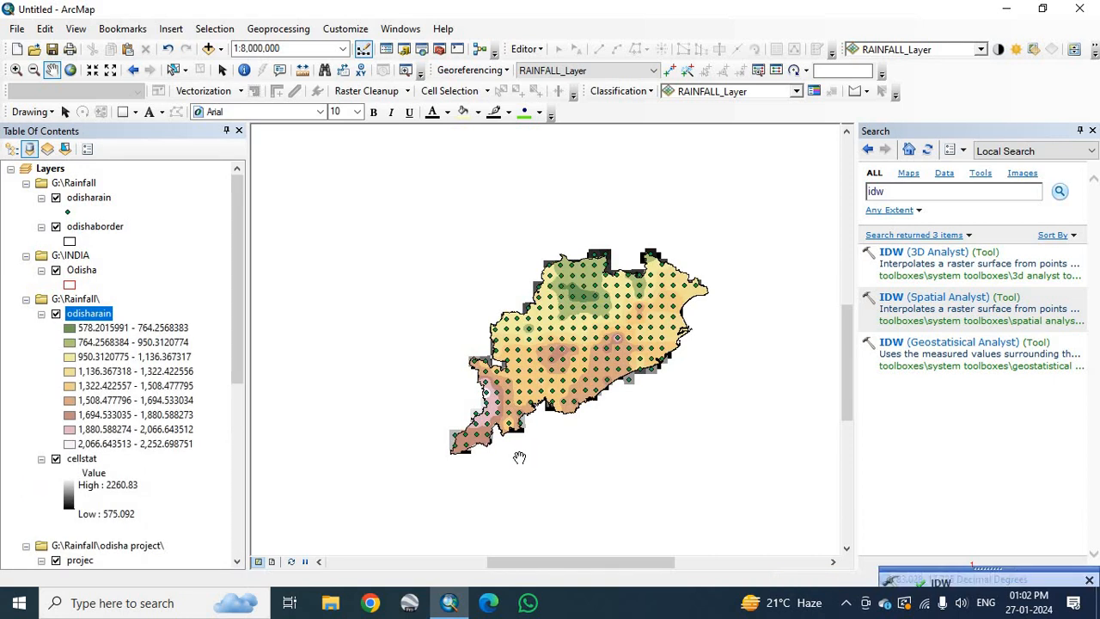
click(56, 271)
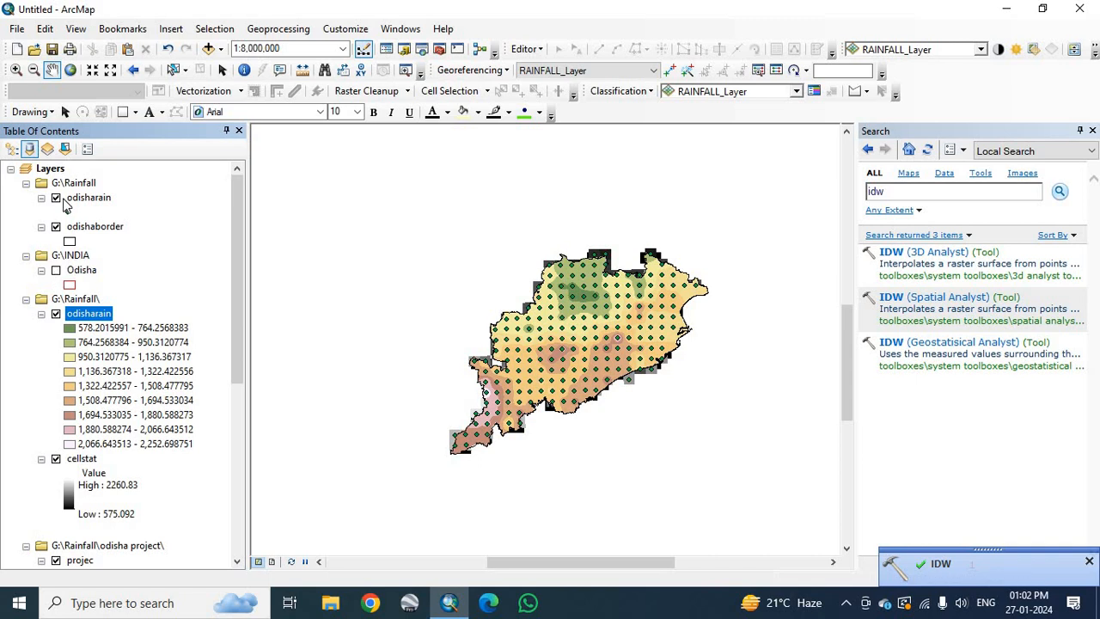
click(55, 198)
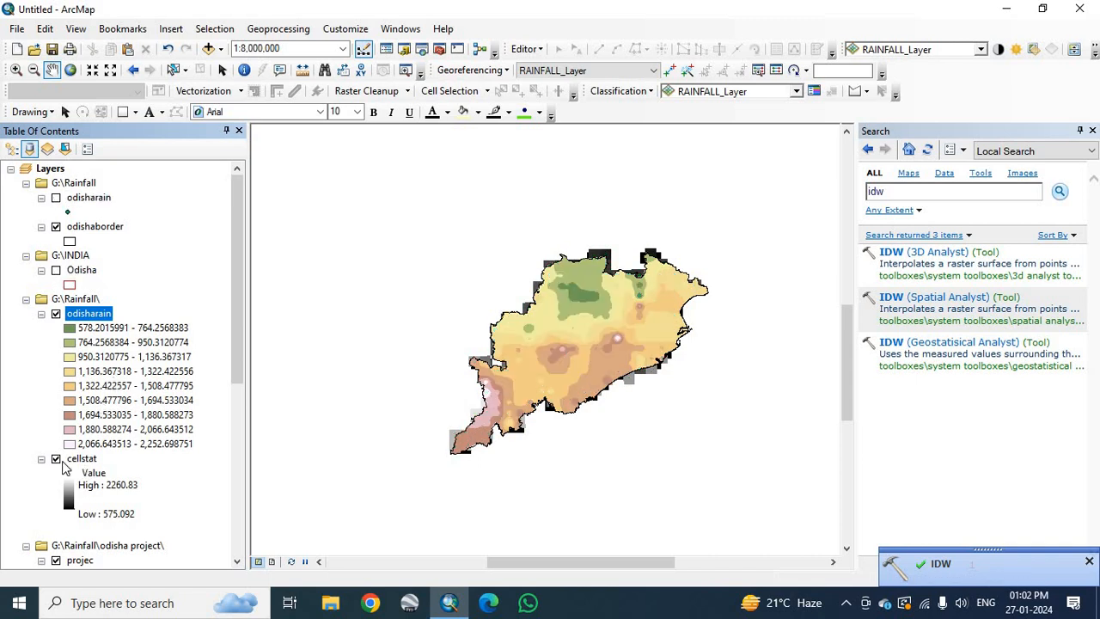
Hide the cellstat, projec, compo and remaining source rasters, leaving only the interpolated odisharain raster and odishaborder displayed
click(56, 459)
scroll(56, 464, down, 3)
click(55, 430)
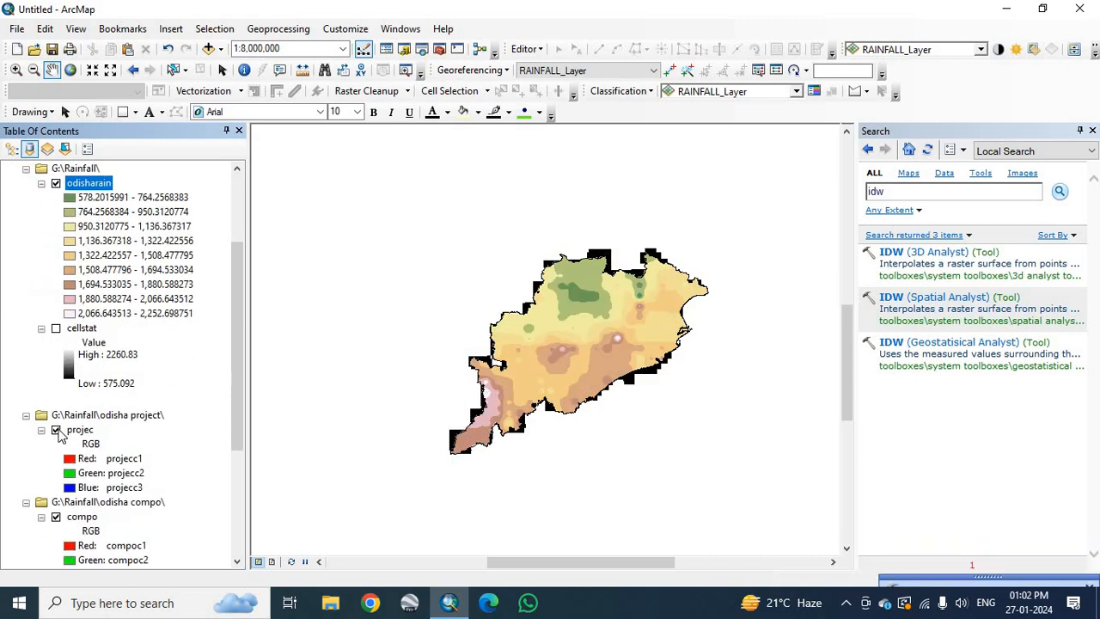
click(56, 517)
scroll(58, 516, down, 5)
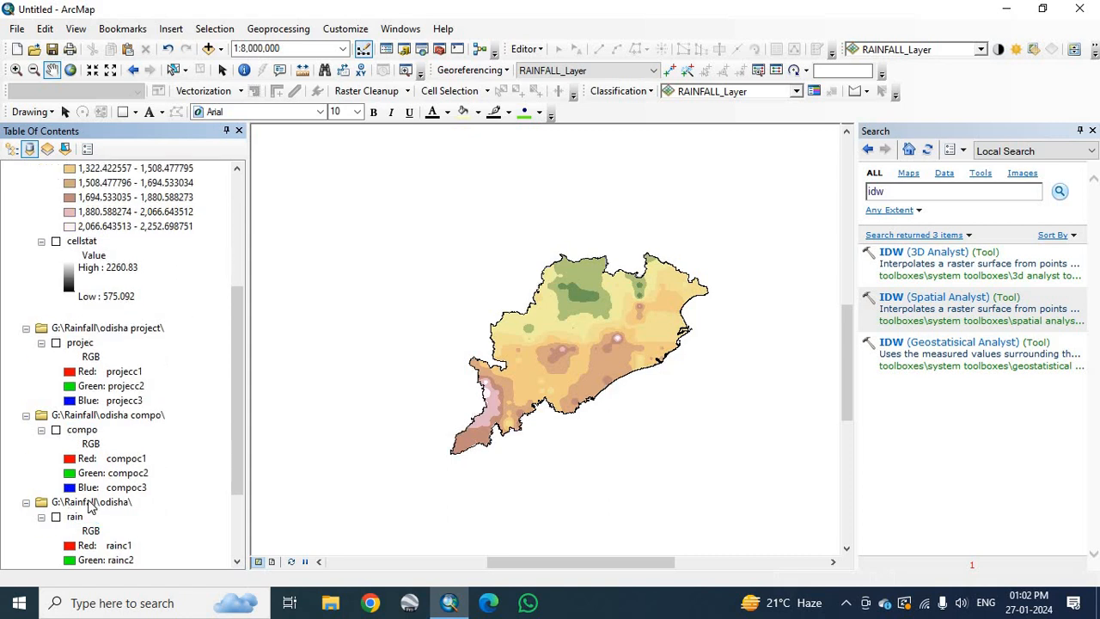
click(56, 481)
scroll(60, 485, down, 3)
scroll(64, 481, up, 8)
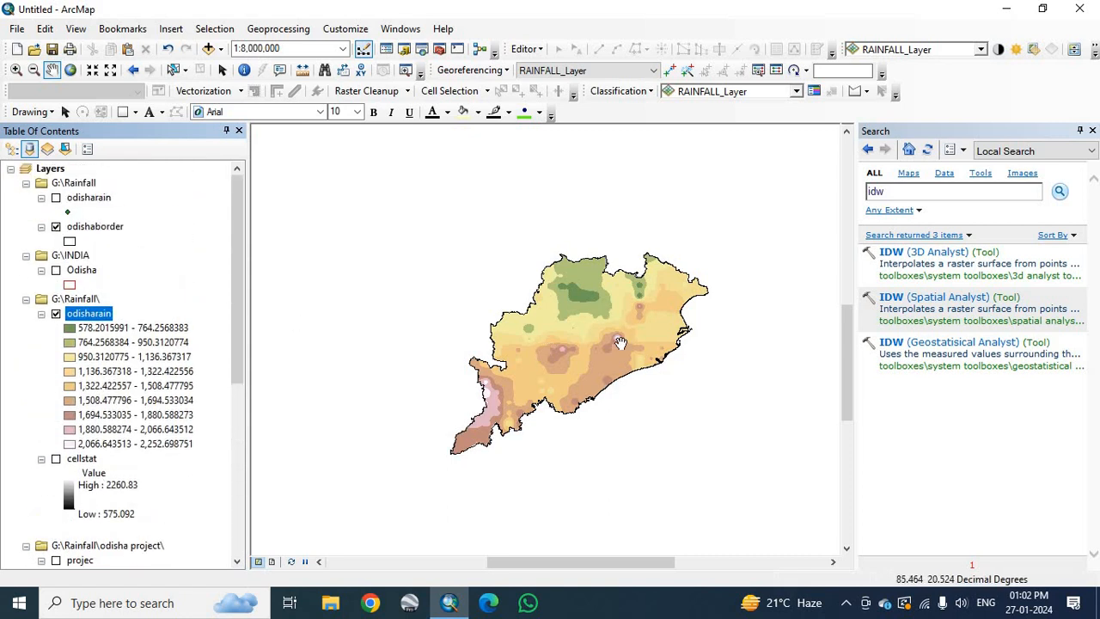
scroll(617, 348, up, 2)
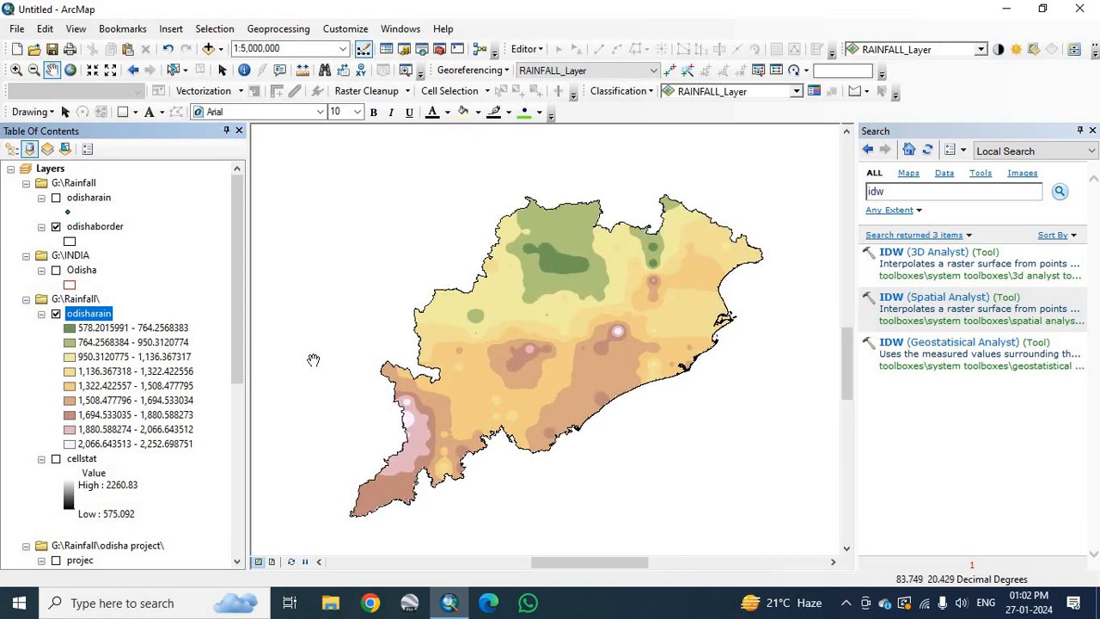
Change the interpolated odisharain raster's symbology to Stretched with the dark green–yellow–red color ramp and apply it
click(85, 313)
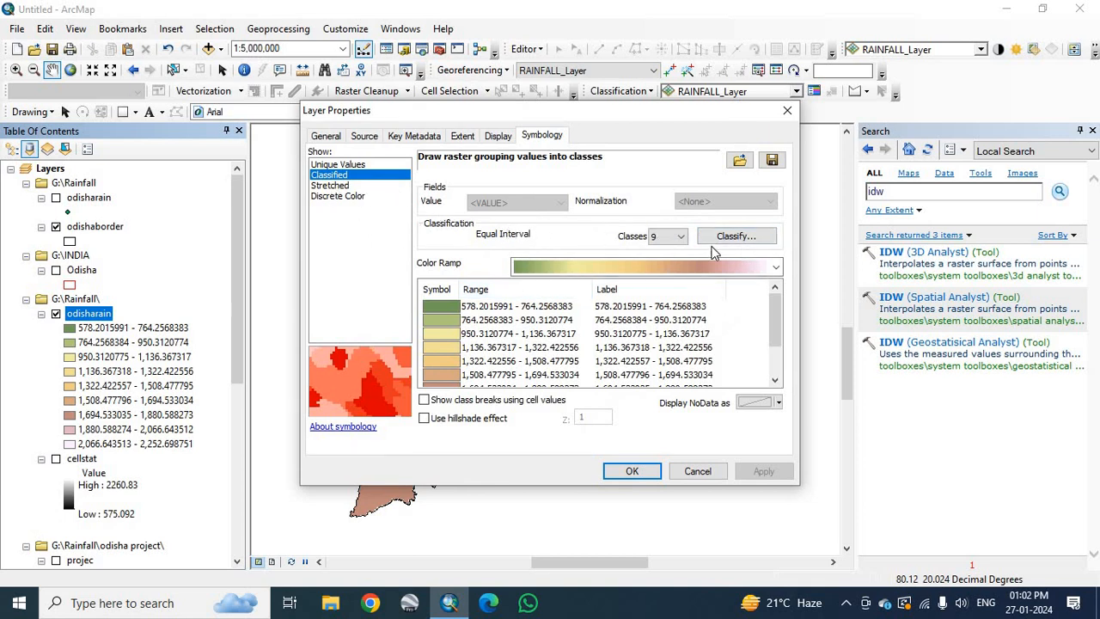
click(682, 238)
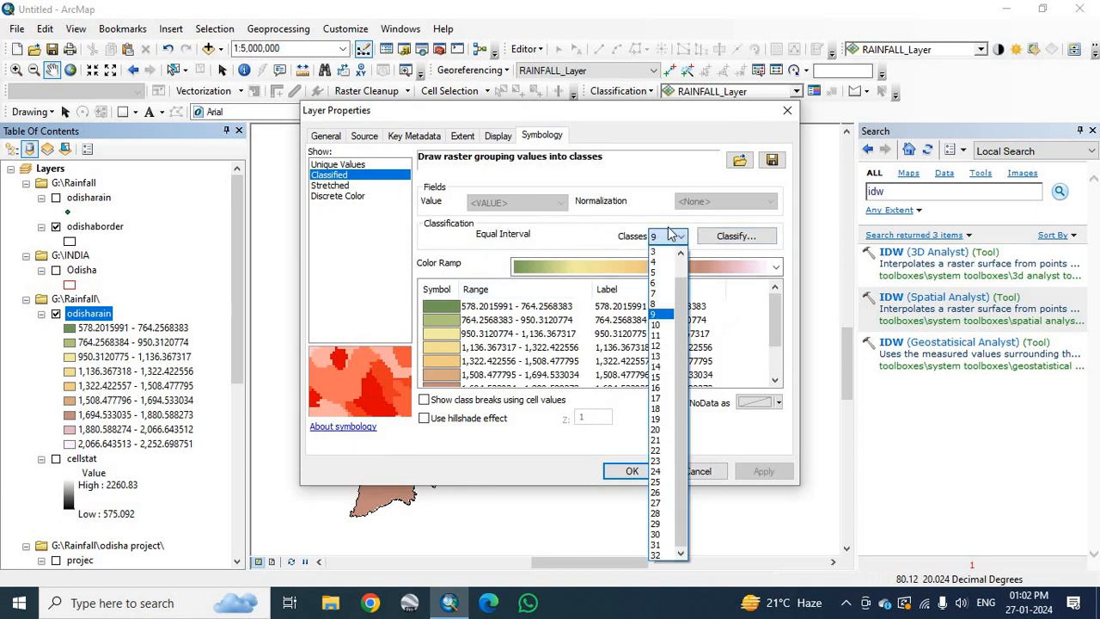
click(332, 186)
click(331, 186)
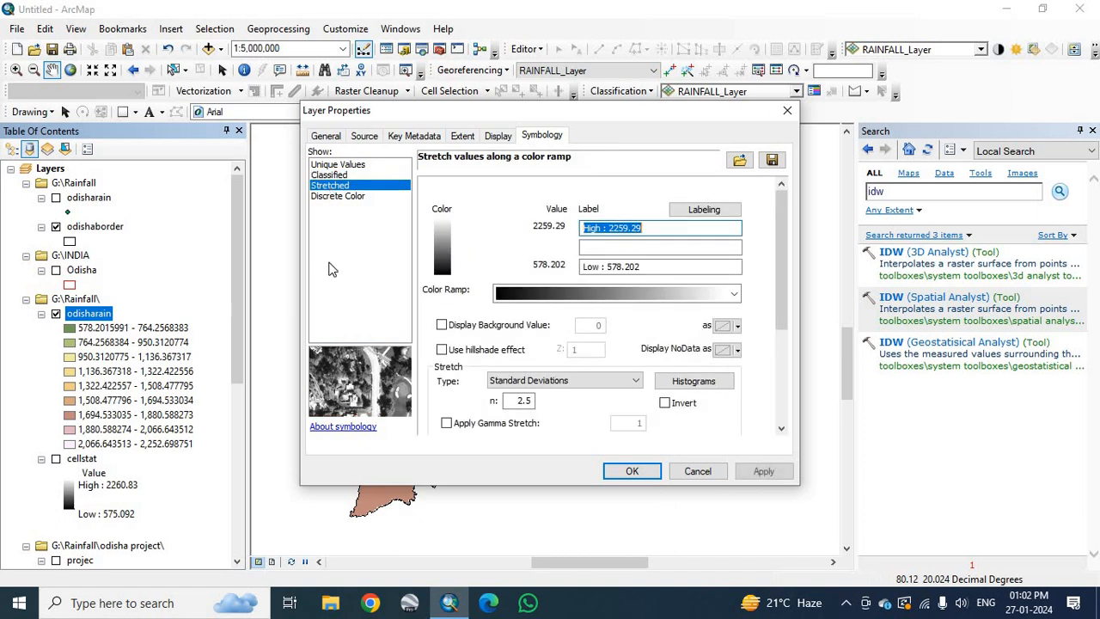
click(736, 297)
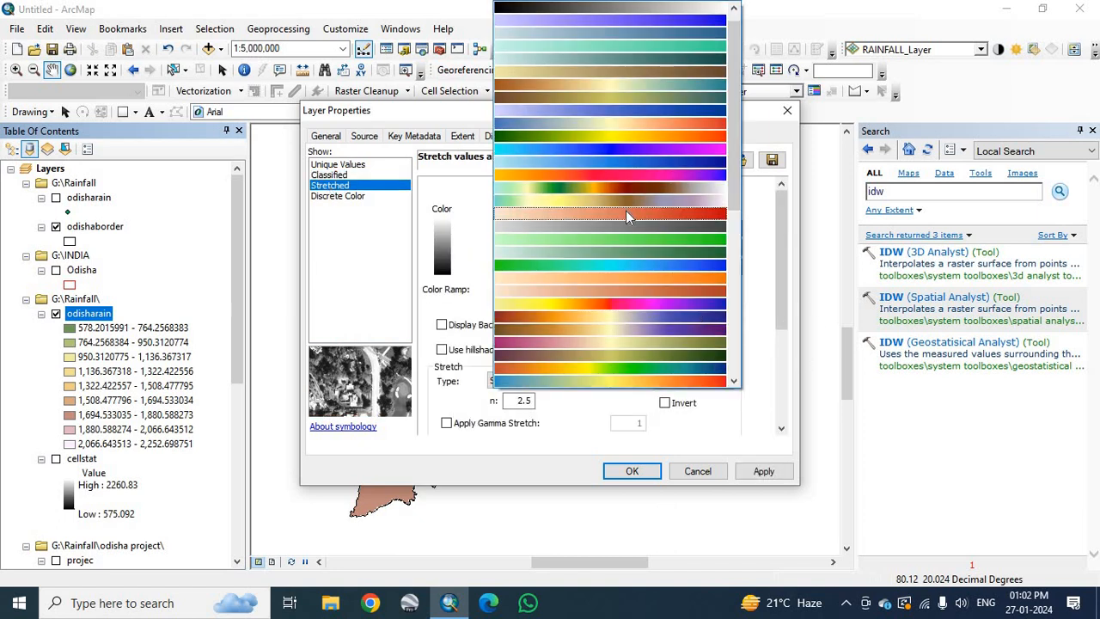
click(634, 136)
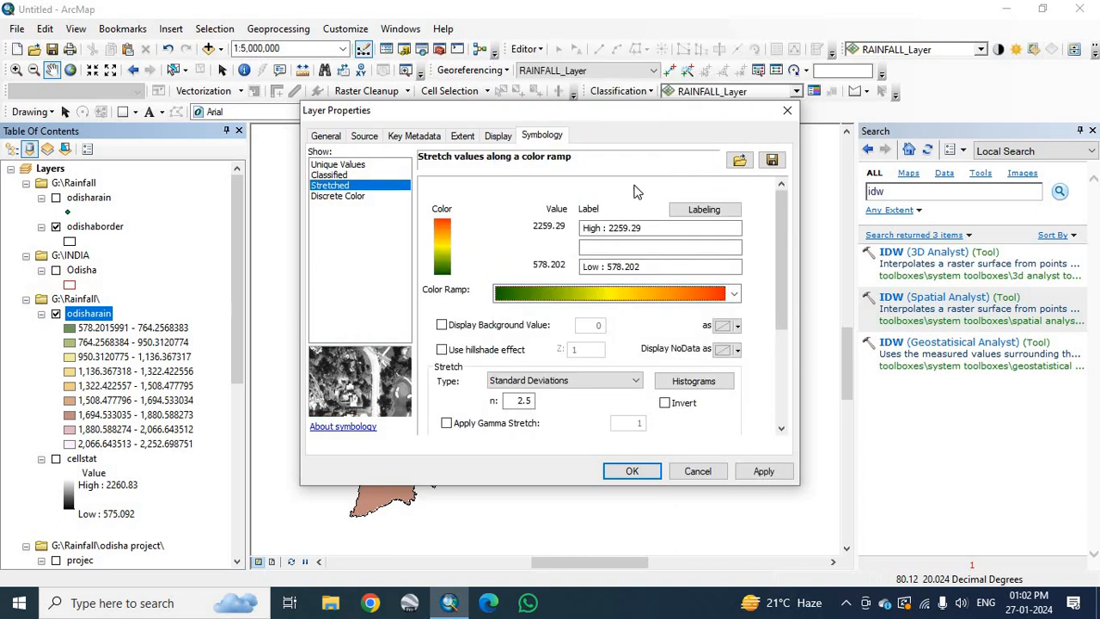
click(778, 471)
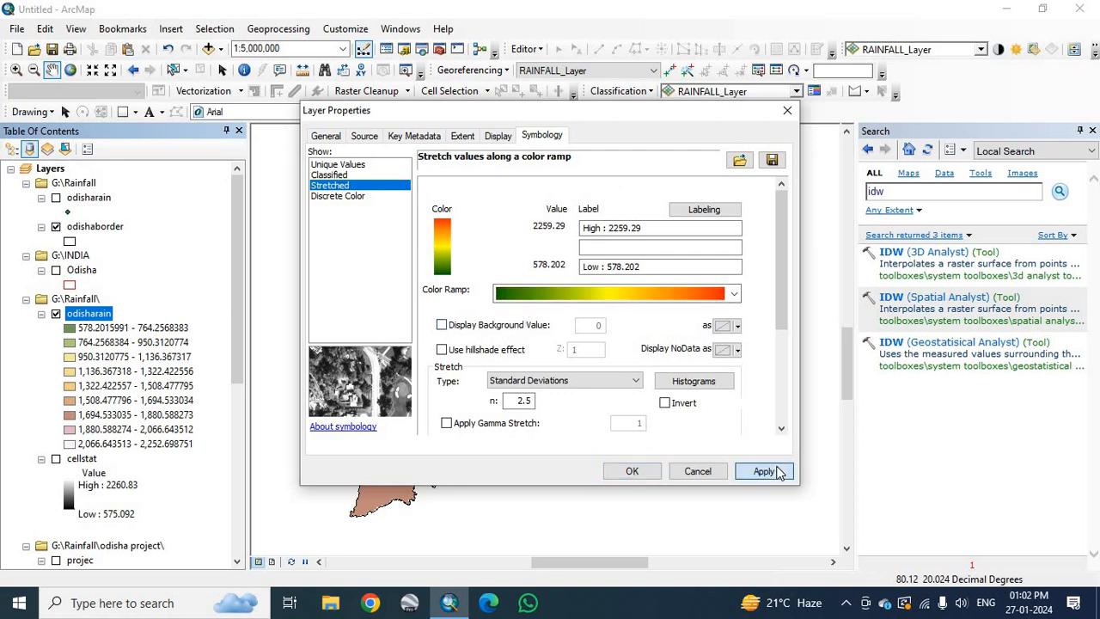
click(632, 471)
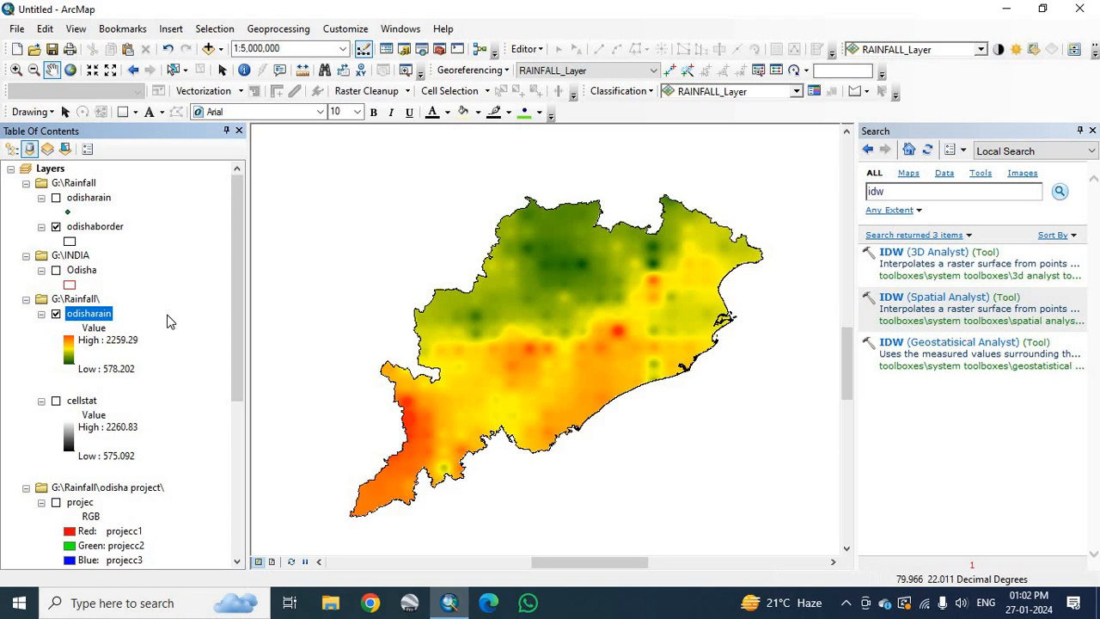
Invert the odisharain raster's color ramp so high rainfall is green and low rainfall is red
click(71, 347)
click(80, 416)
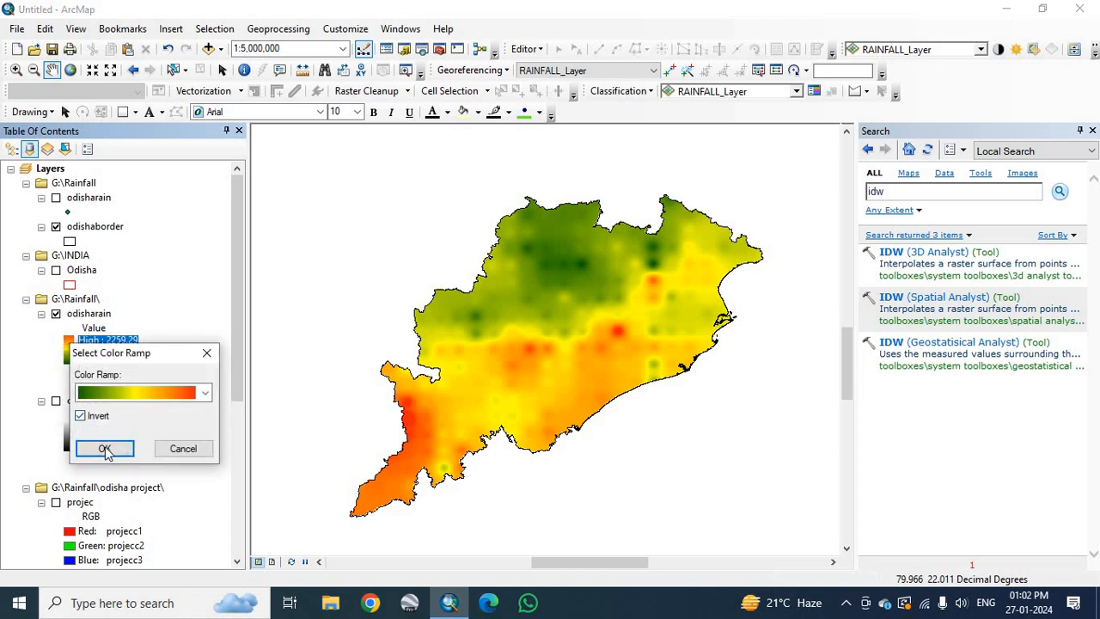
click(99, 447)
scroll(127, 349, down, 1)
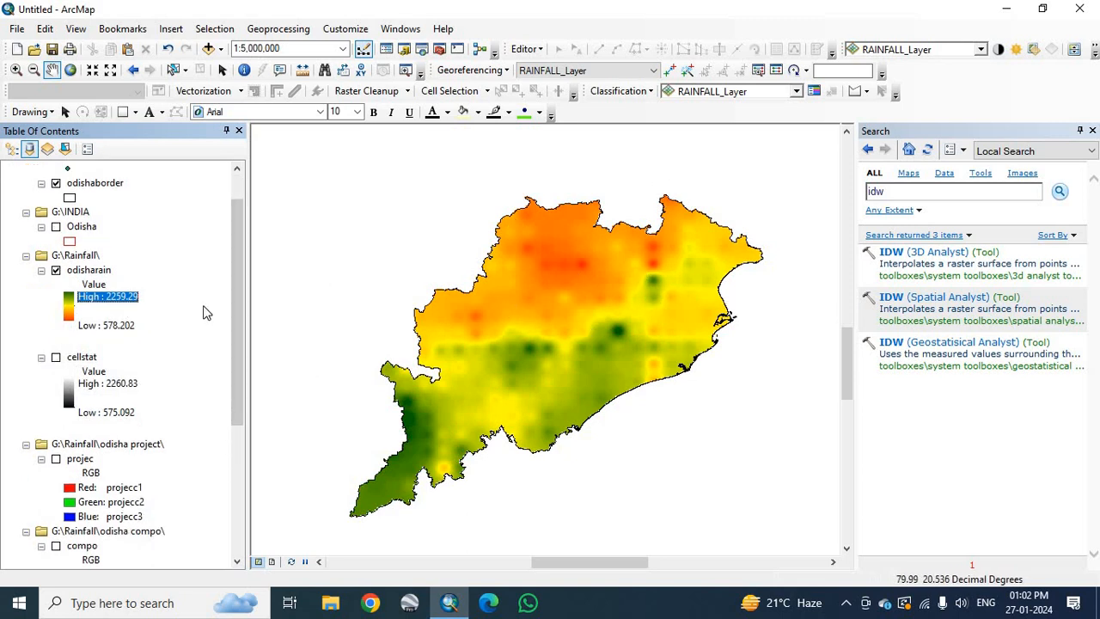
click(93, 307)
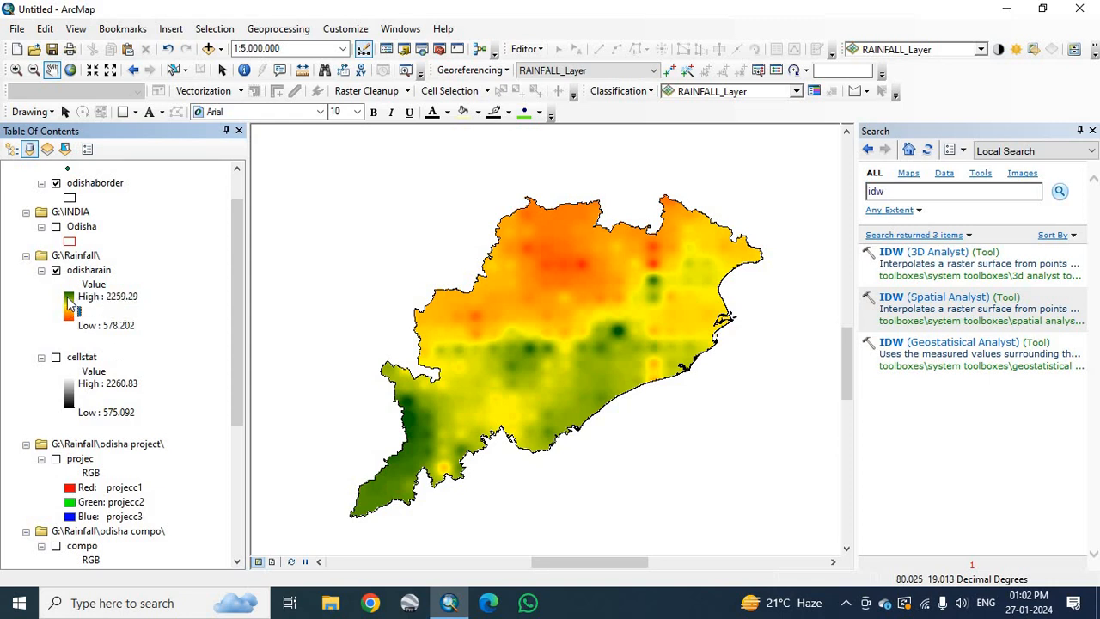